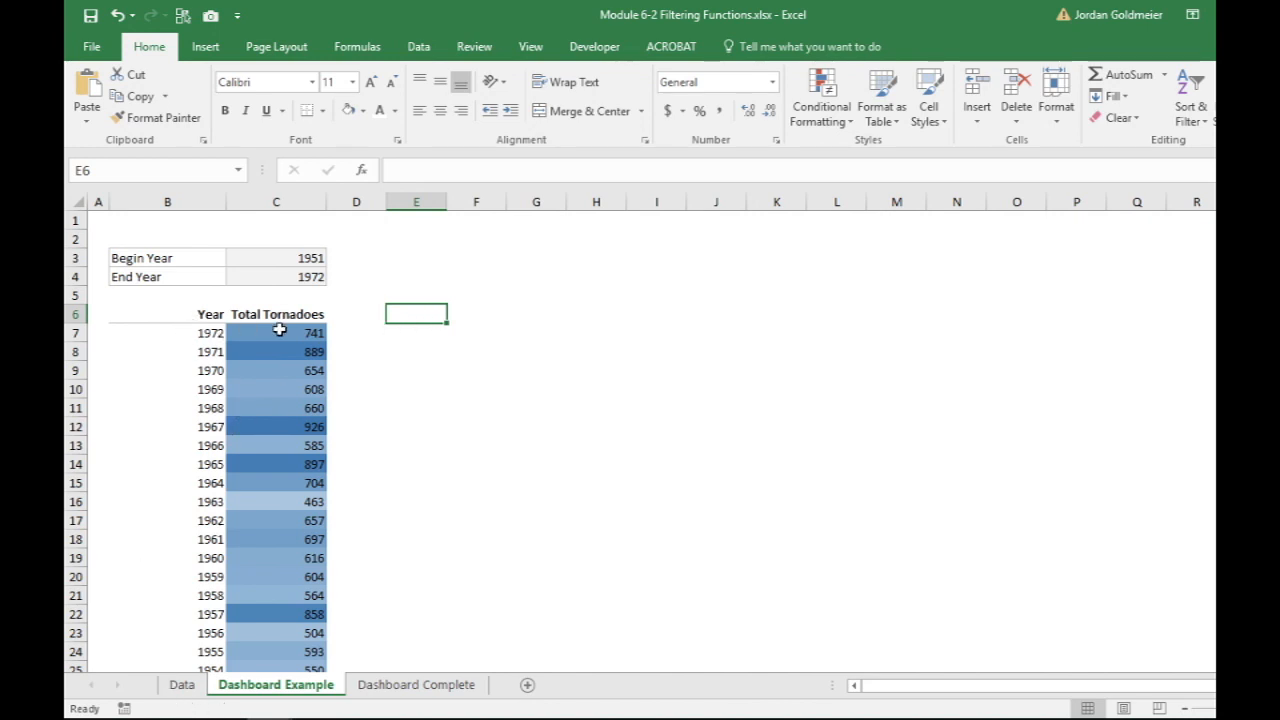
Examine the Total Tornadoes column on the dashboard, including the blank-looking formula cells below the last listed year
{"action": "left_click_drag", "start_coordinate": [280, 329], "coordinate": [266, 520]}
{"action": "left_click", "coordinate": [270, 539]}
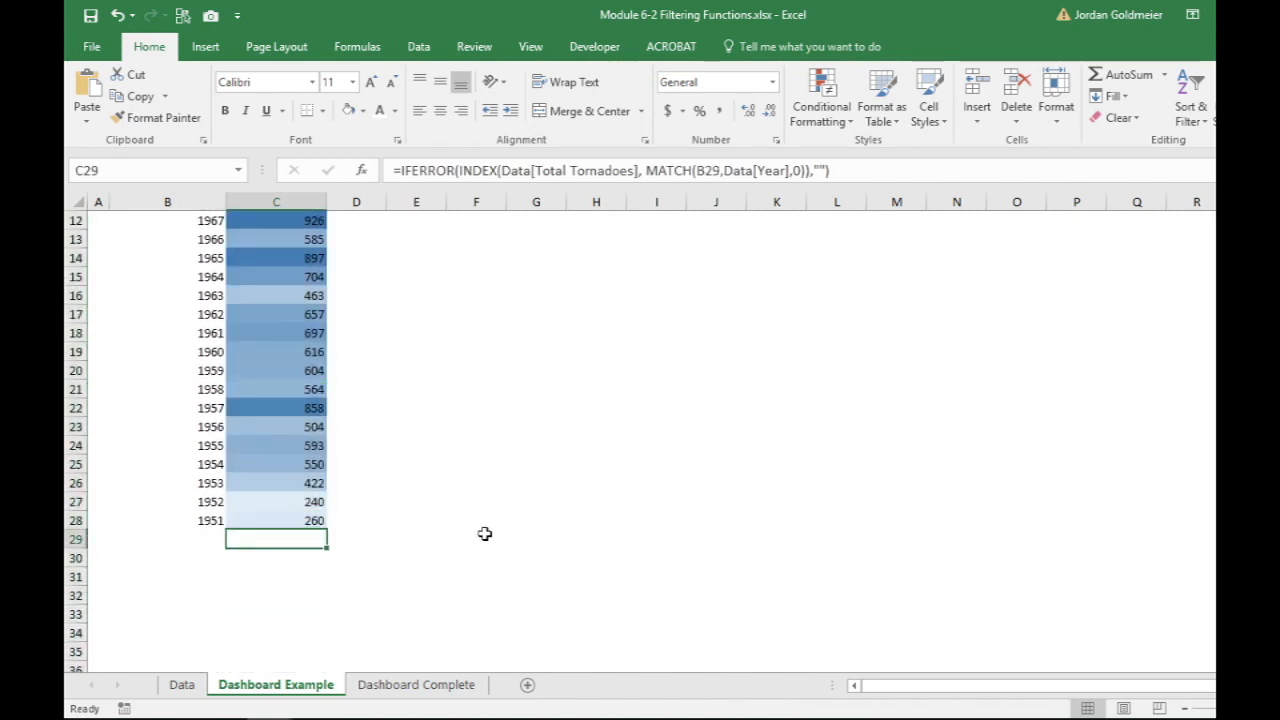
{"action": "left_click", "coordinate": [416, 483]}
{"action": "left_click", "coordinate": [417, 422]}
{"action": "scroll", "coordinate": [371, 305], "scroll_direction": "down", "scroll_amount": 9}
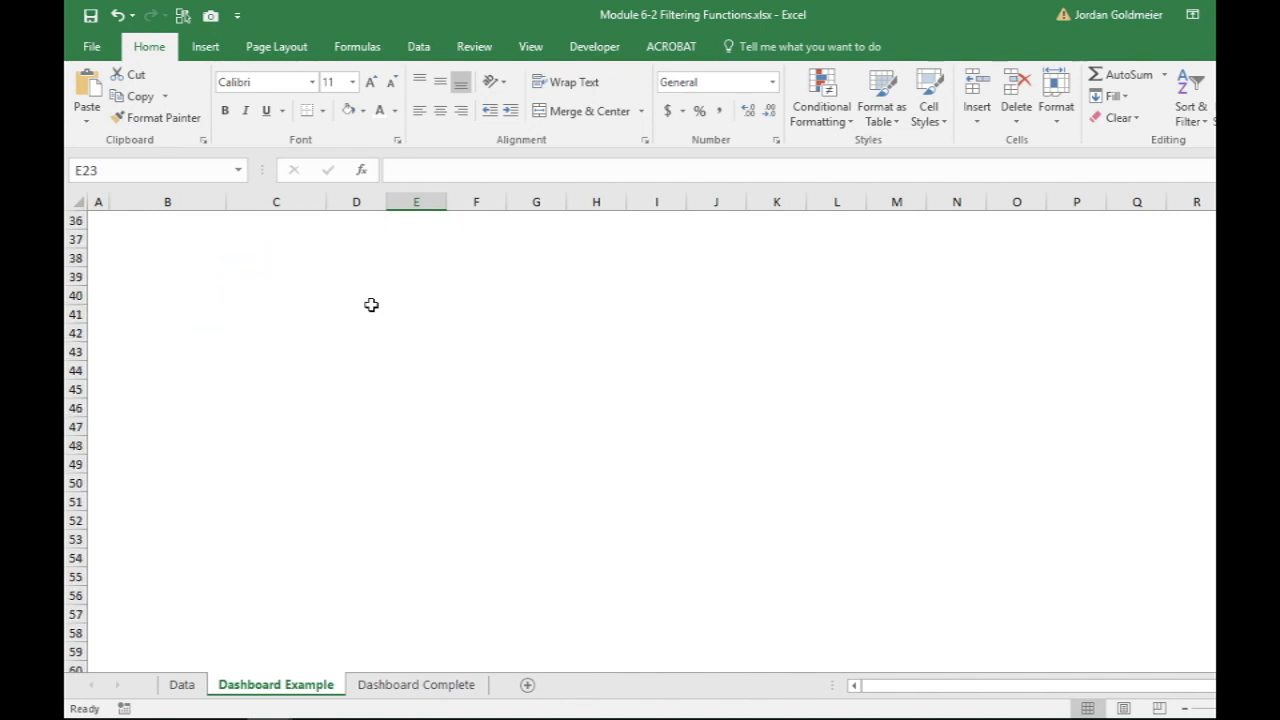
{"action": "scroll", "coordinate": [371, 305], "scroll_direction": "up", "scroll_amount": 13}
{"action": "left_click", "coordinate": [411, 336]}
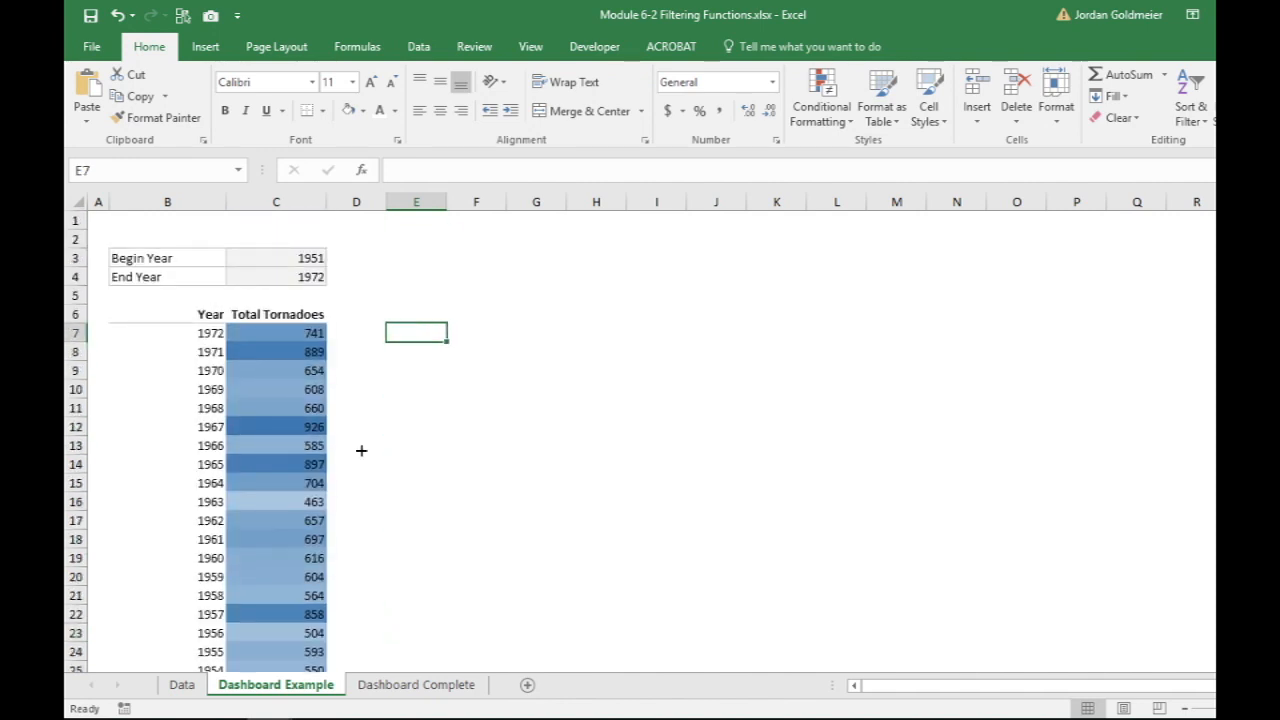
{"action": "scroll", "coordinate": [281, 566], "scroll_direction": "down", "scroll_amount": 4}
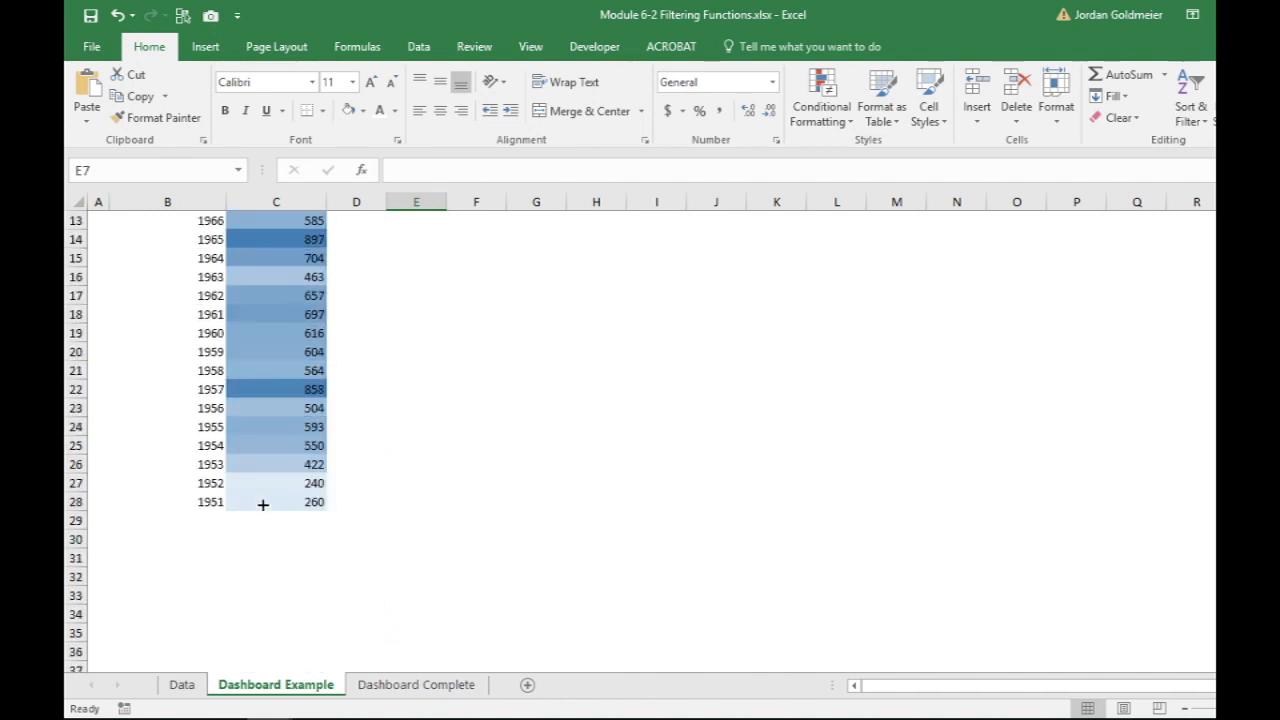
{"action": "left_click_drag", "start_coordinate": [257, 540], "coordinate": [266, 608]}
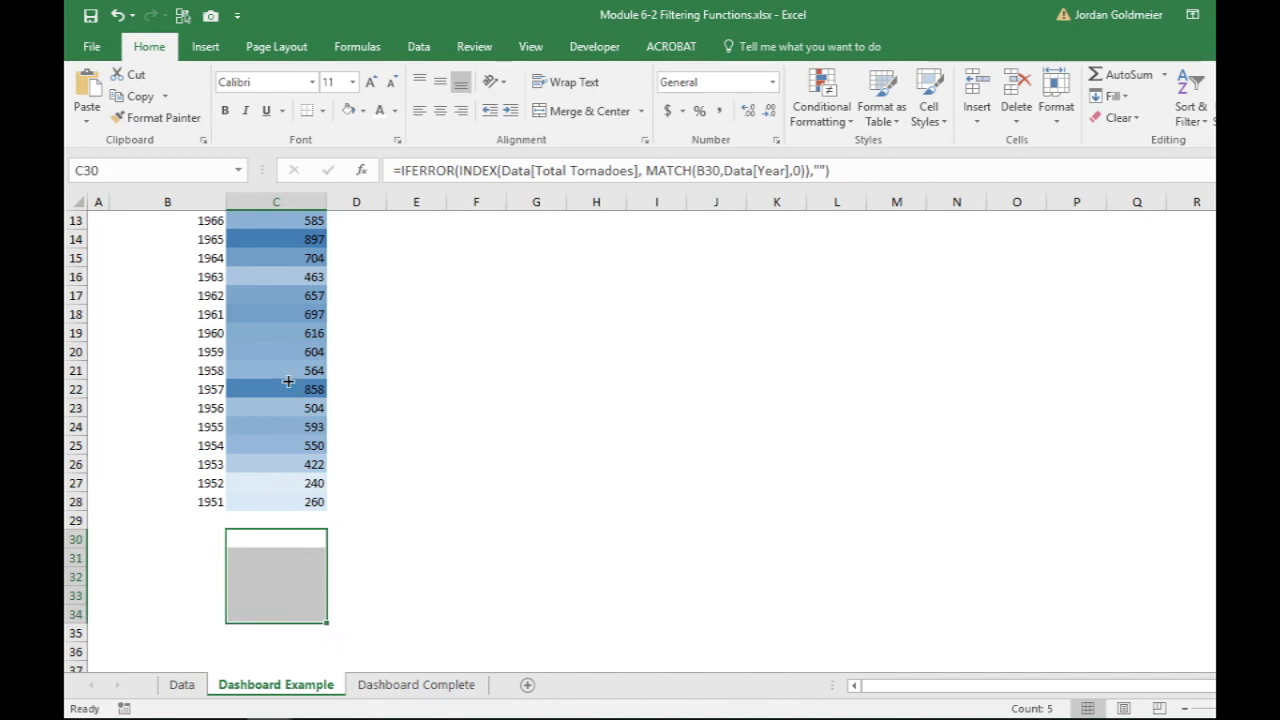
{"action": "scroll", "coordinate": [288, 381], "scroll_direction": "down", "scroll_amount": 4}
{"action": "scroll", "coordinate": [288, 381], "scroll_direction": "up", "scroll_amount": 6}
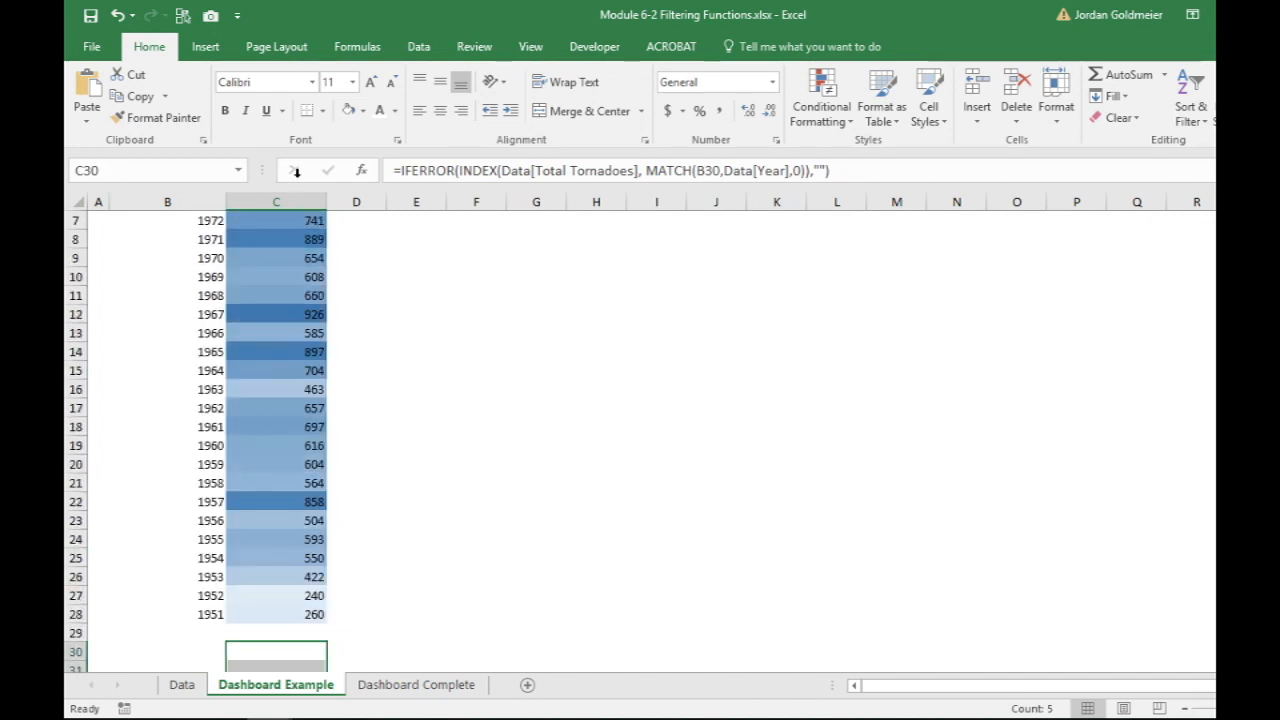
{"action": "scroll", "coordinate": [288, 240], "scroll_direction": "up", "scroll_amount": 2}
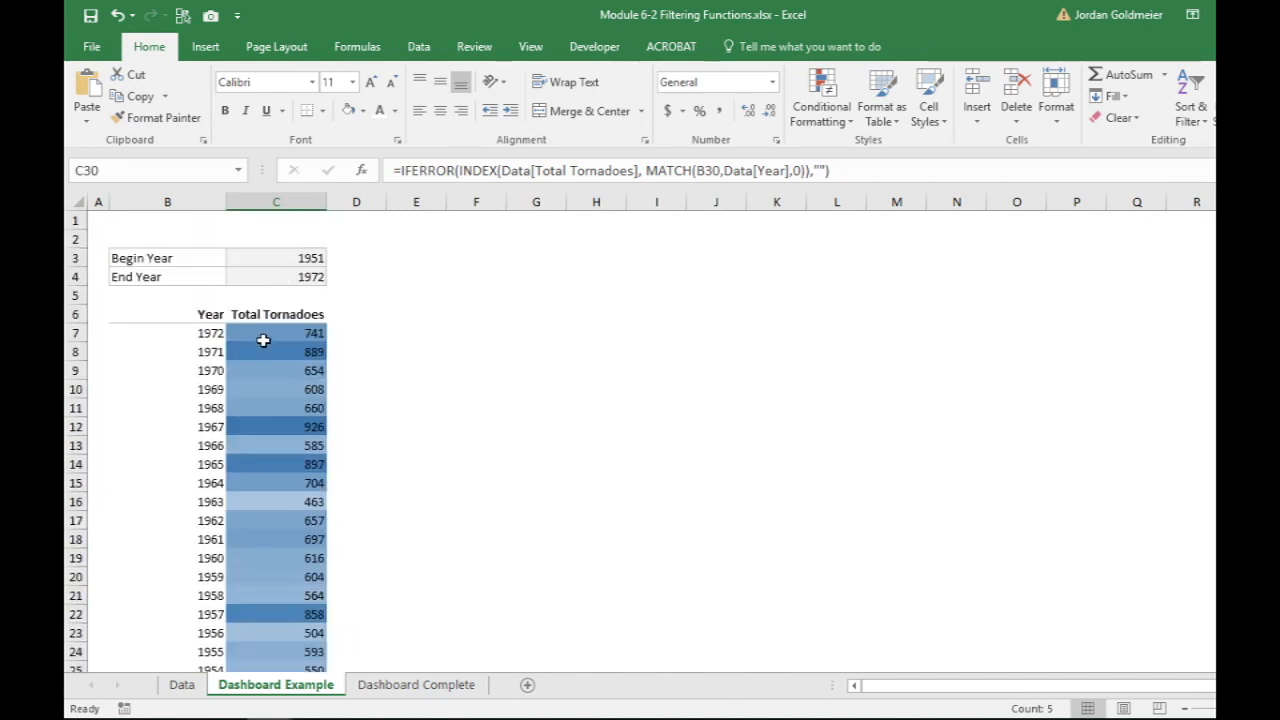
{"action": "mouse_move", "coordinate": [265, 332]}
{"action": "left_mouse_down"}
{"action": "mouse_move", "coordinate": [254, 620]}
{"action": "mouse_move", "coordinate": [266, 634]}
{"action": "mouse_move", "coordinate": [251, 323]}
{"action": "mouse_move", "coordinate": [253, 350]}
{"action": "left_mouse_up"}
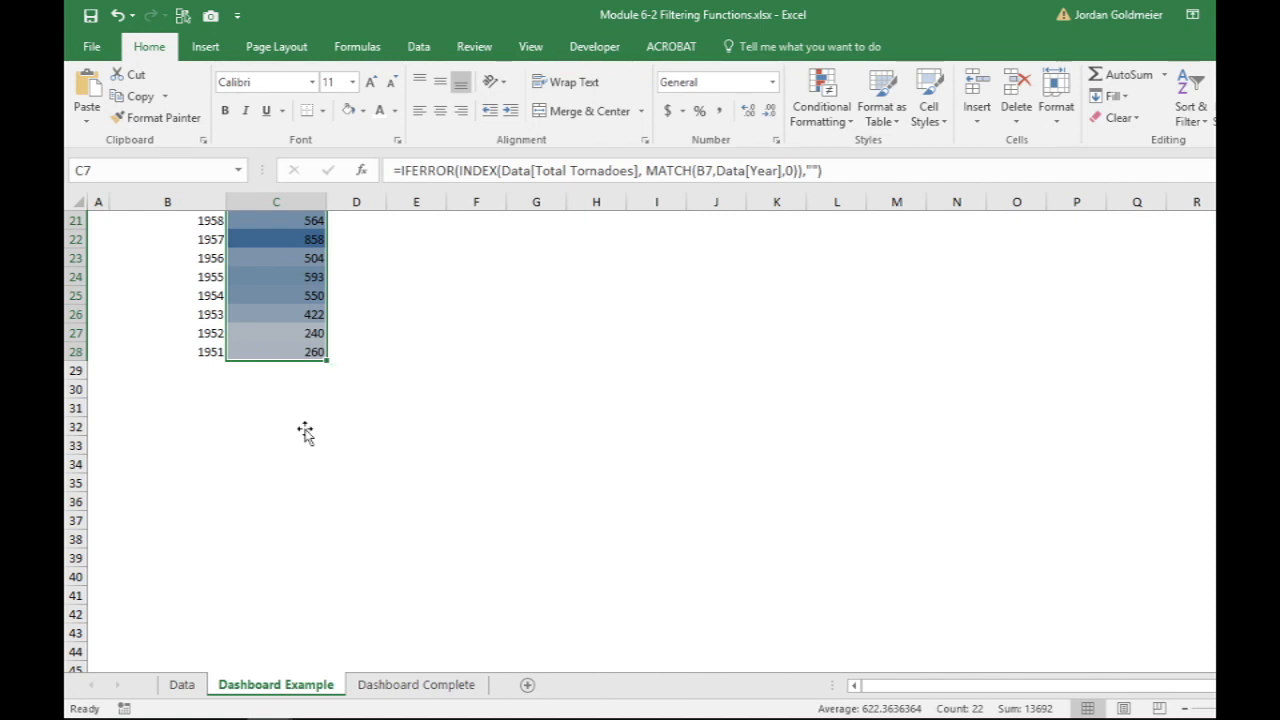
{"action": "scroll", "coordinate": [305, 431], "scroll_direction": "up", "scroll_amount": 7}
{"action": "left_click", "coordinate": [397, 340]}
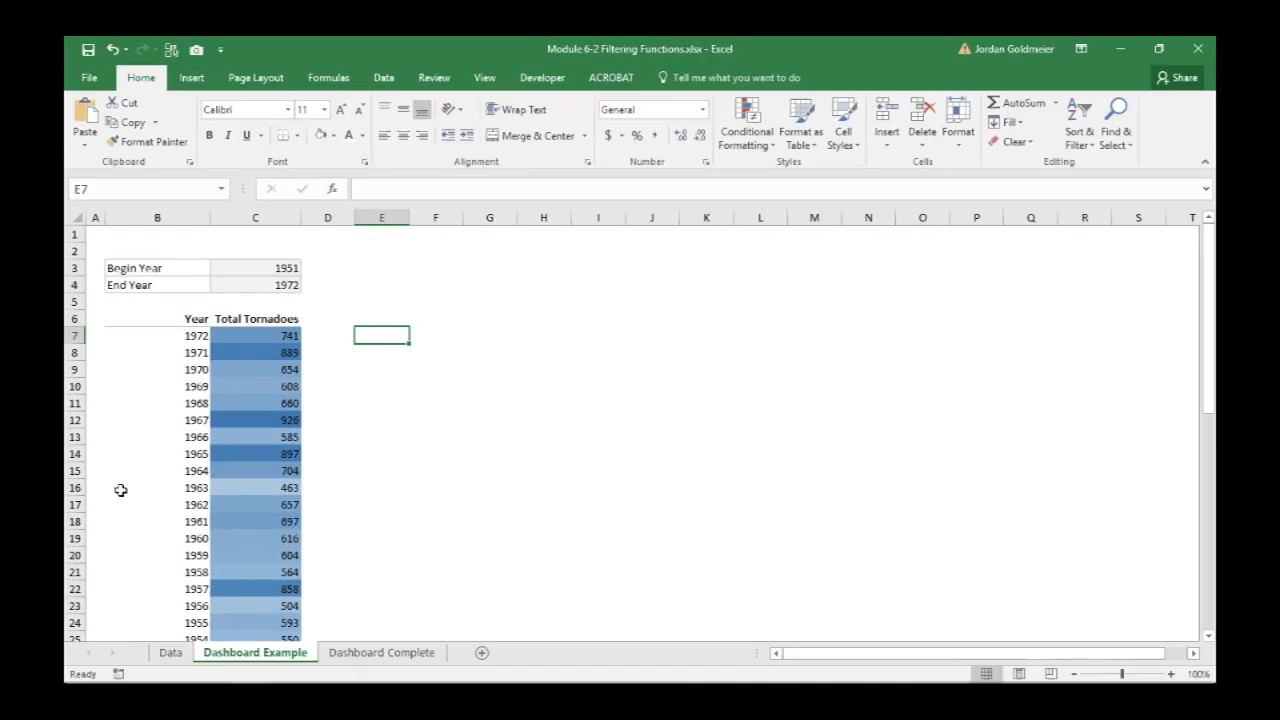
On the Data sheet, add a table column headed "Total Tornadoes Filtered" in V1 and widen the column
{"action": "left_click", "coordinate": [170, 652]}
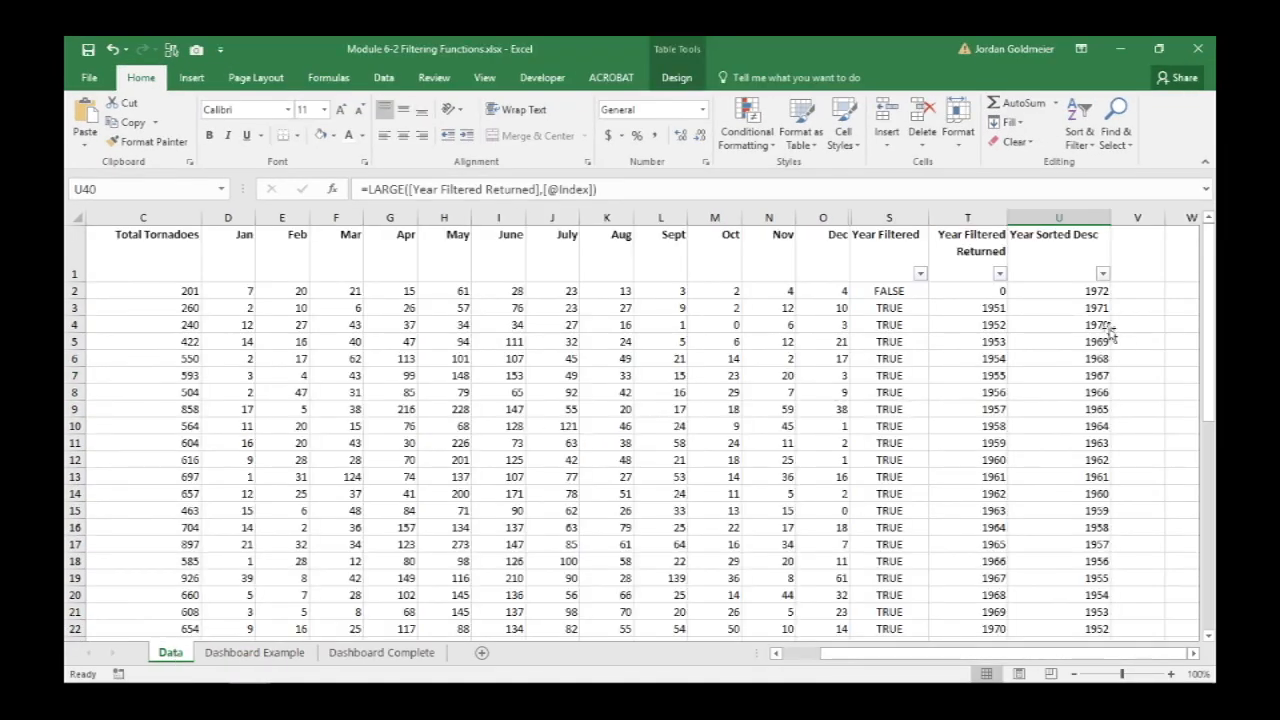
{"action": "left_click", "coordinate": [1029, 305]}
{"action": "key", "text": "Left"}
{"action": "key", "text": "Left"}
{"action": "key", "text": "Up"}
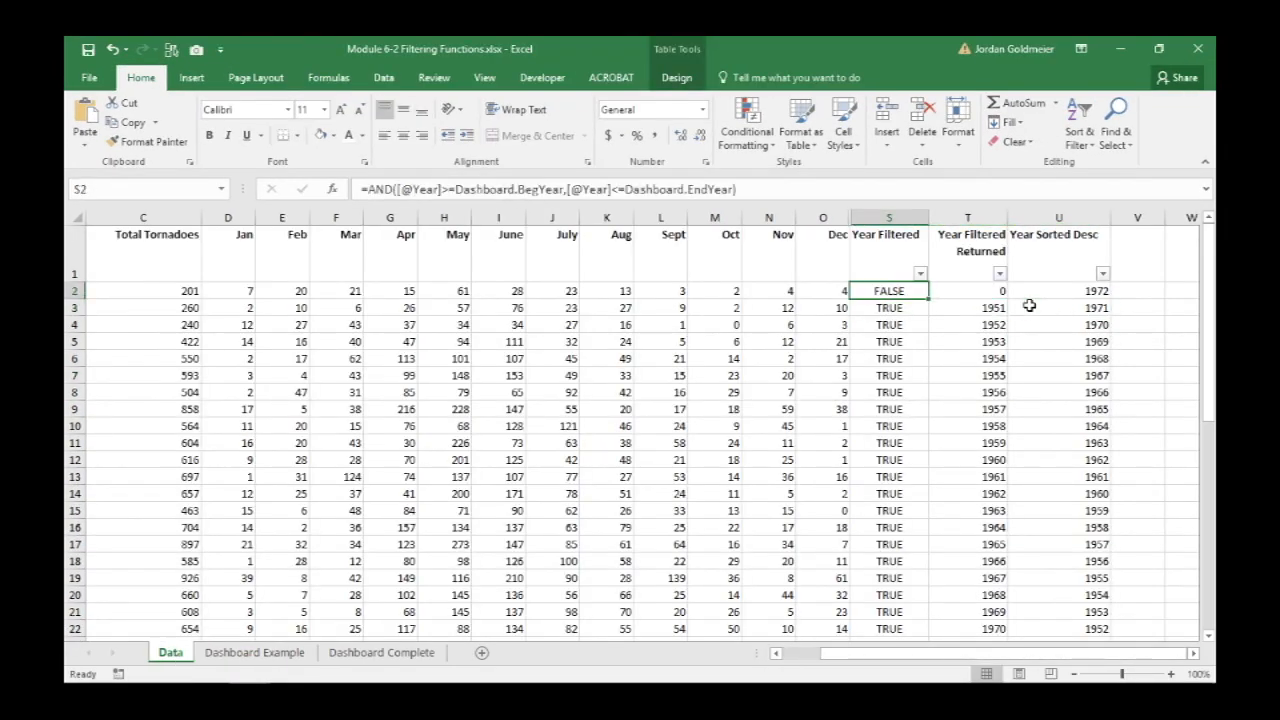
{"action": "key", "text": "Down"}
{"action": "key", "text": "Right"}
{"action": "key", "text": "Right"}
{"action": "key", "text": "Right"}
{"action": "key", "text": "Right"}
{"action": "key", "text": "Right"}
{"action": "key", "text": "Left"}
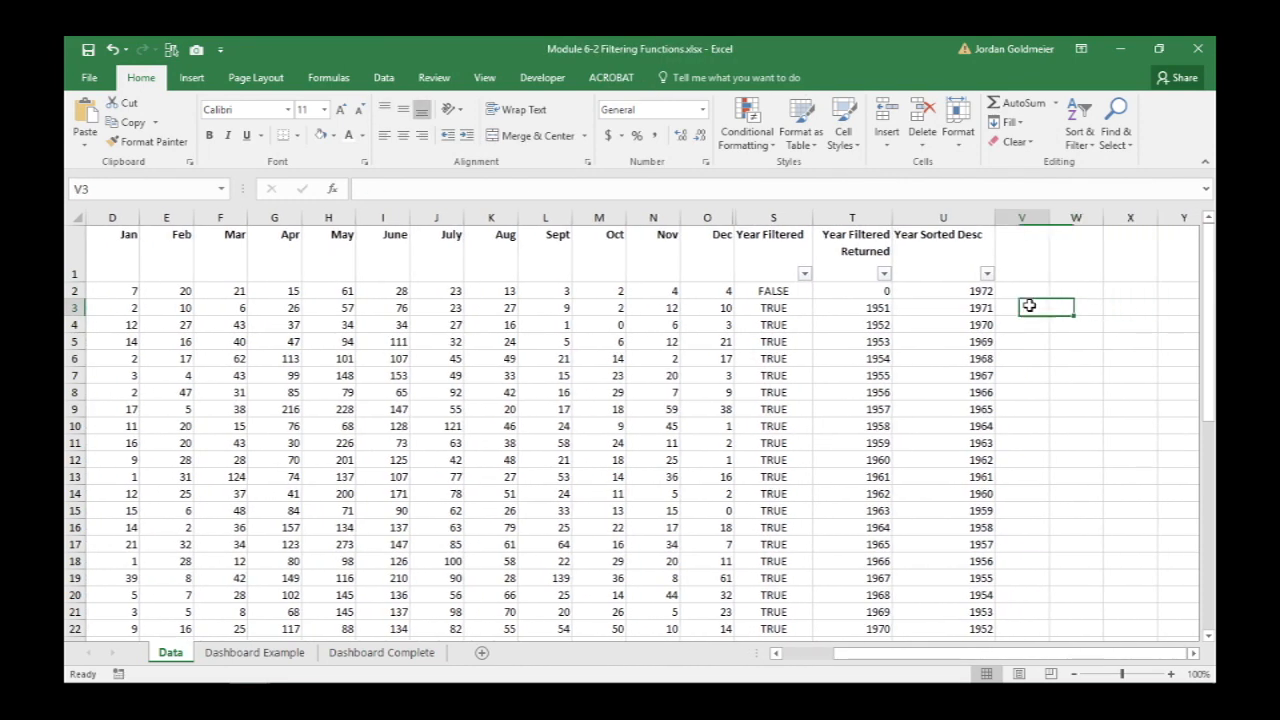
{"action": "key", "text": "Right"}
{"action": "key", "text": "Up"}
{"action": "key", "text": "Left"}
{"action": "key", "text": "Left"}
{"action": "key", "text": "Up"}
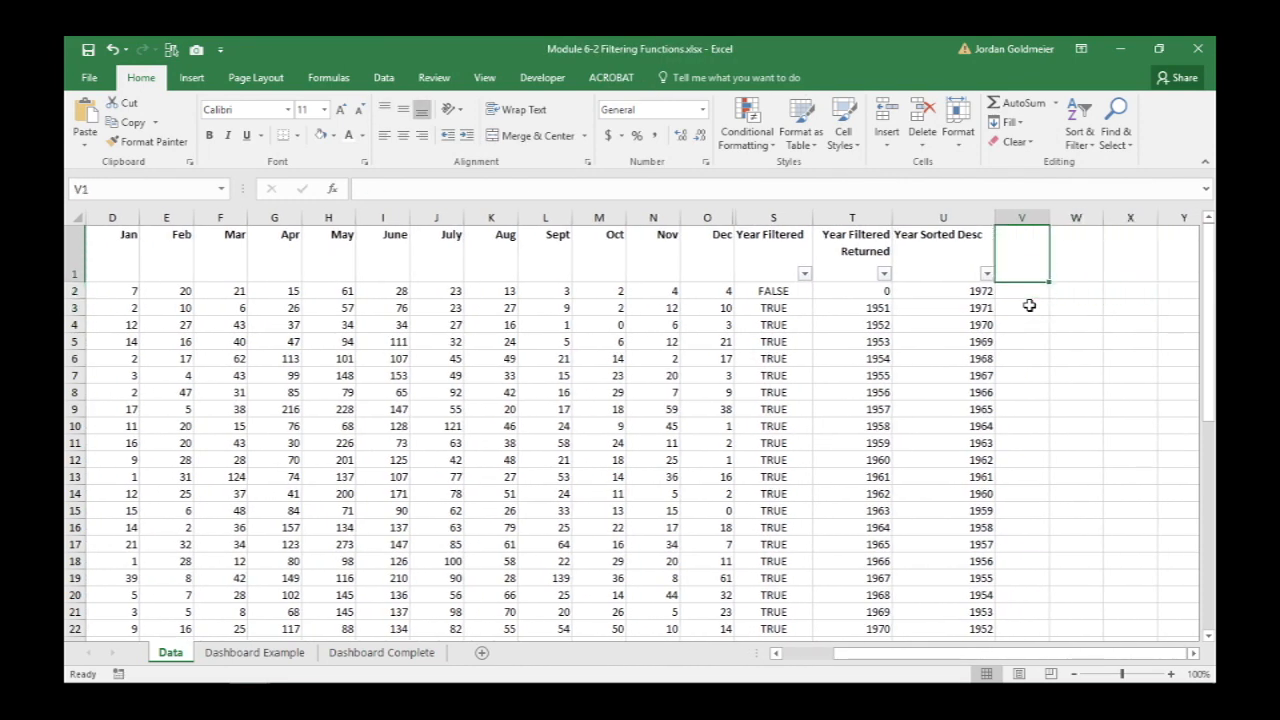
{"action": "type", "text": "Total To"}
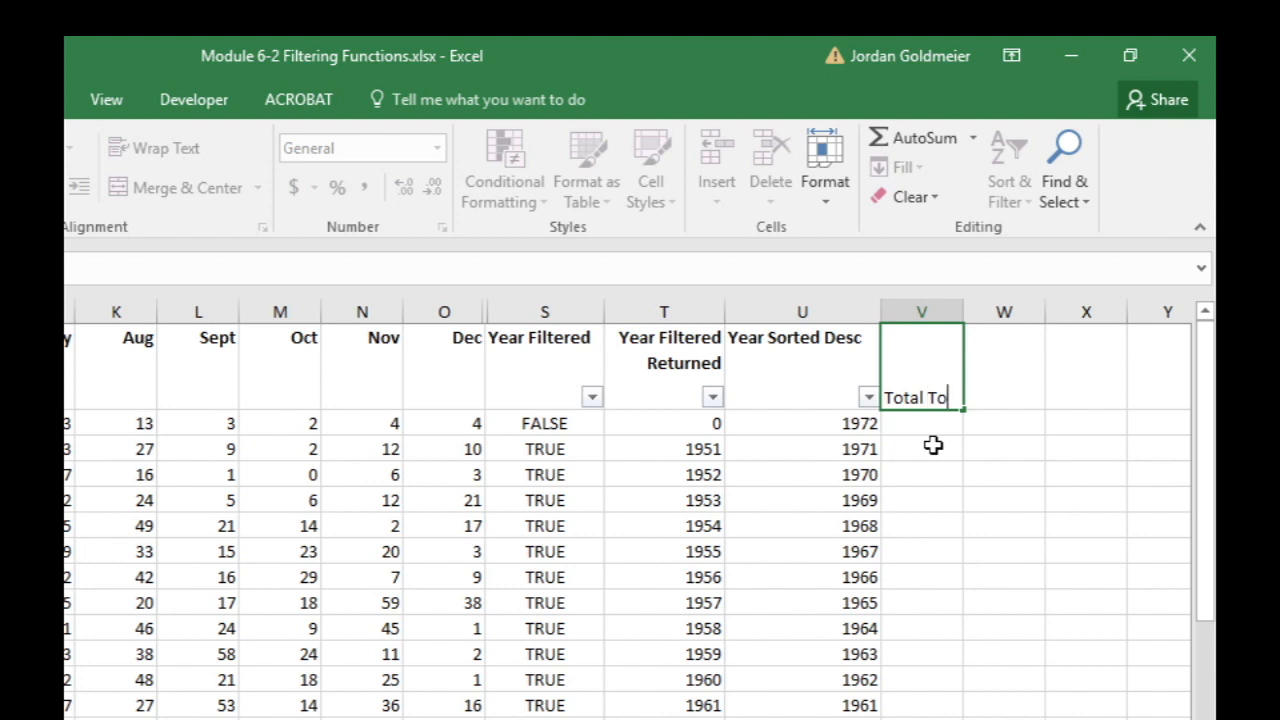
{"action": "type", "text": "rnadoes Filt"}
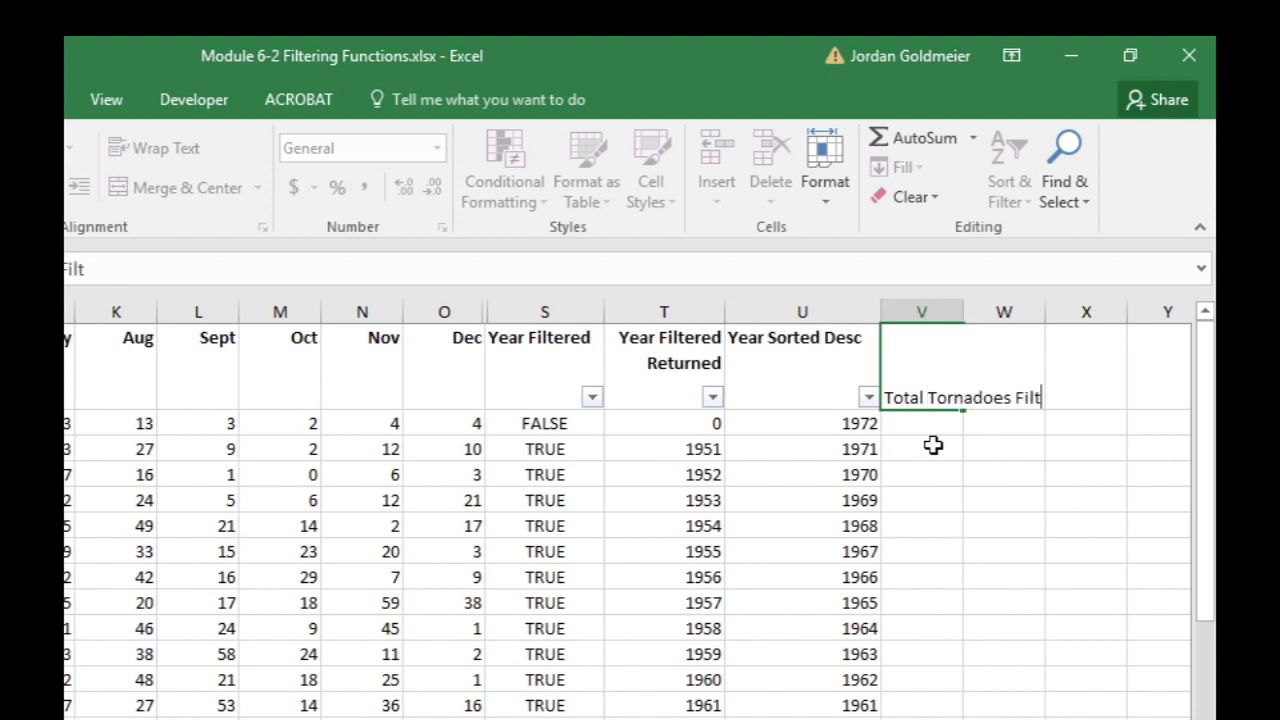
{"action": "type", "text": "ered"}
{"action": "key", "text": "Return"}
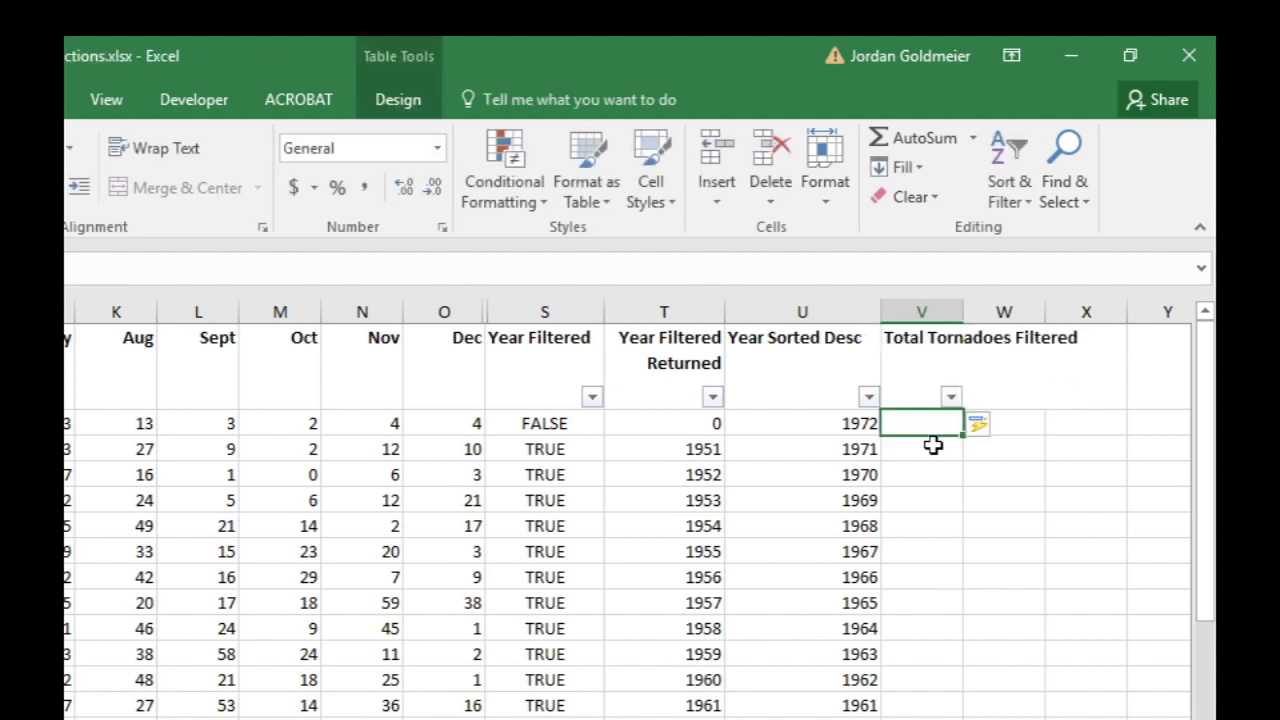
{"action": "left_click_drag", "start_coordinate": [963, 312], "coordinate": [995, 312]}
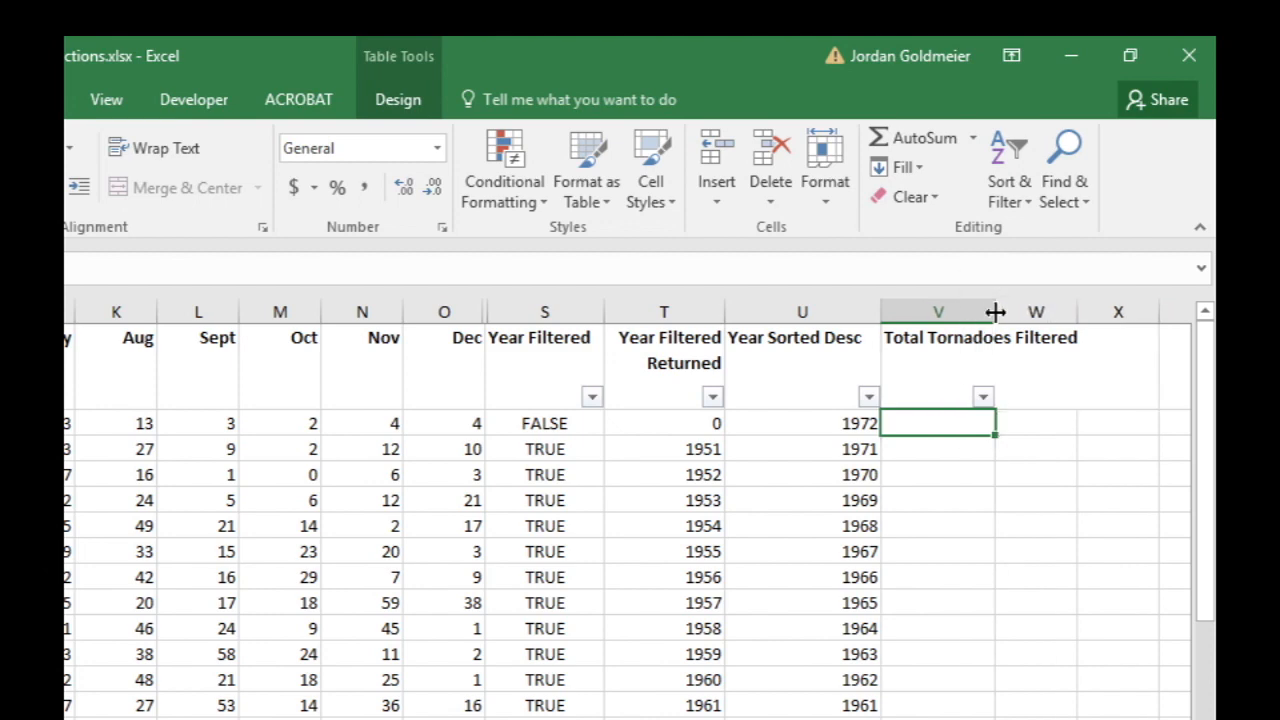
Fill the Total Tornadoes Filtered column from V2 with the formula =[@[Year Filtered]]*[@[Total Tornadoes]]
{"action": "type", "text": "="}
{"action": "key", "text": "Left"}
{"action": "key", "text": "Left"}
{"action": "key", "text": "Left"}
{"action": "key", "text": "Left"}
{"action": "key", "text": "Left"}
{"action": "key", "text": "Left"}
{"action": "key", "text": "Left"}
{"action": "key", "text": "Left"}
{"action": "key", "text": "Left"}
{"action": "key", "text": "Left"}
{"action": "key", "text": "Left"}
{"action": "key", "text": "Left"}
{"action": "key", "text": "Left"}
{"action": "key", "text": "Left"}
{"action": "key", "text": "Left"}
{"action": "key", "text": "Left"}
{"action": "key", "text": "Left"}
{"action": "key", "text": "Left"}
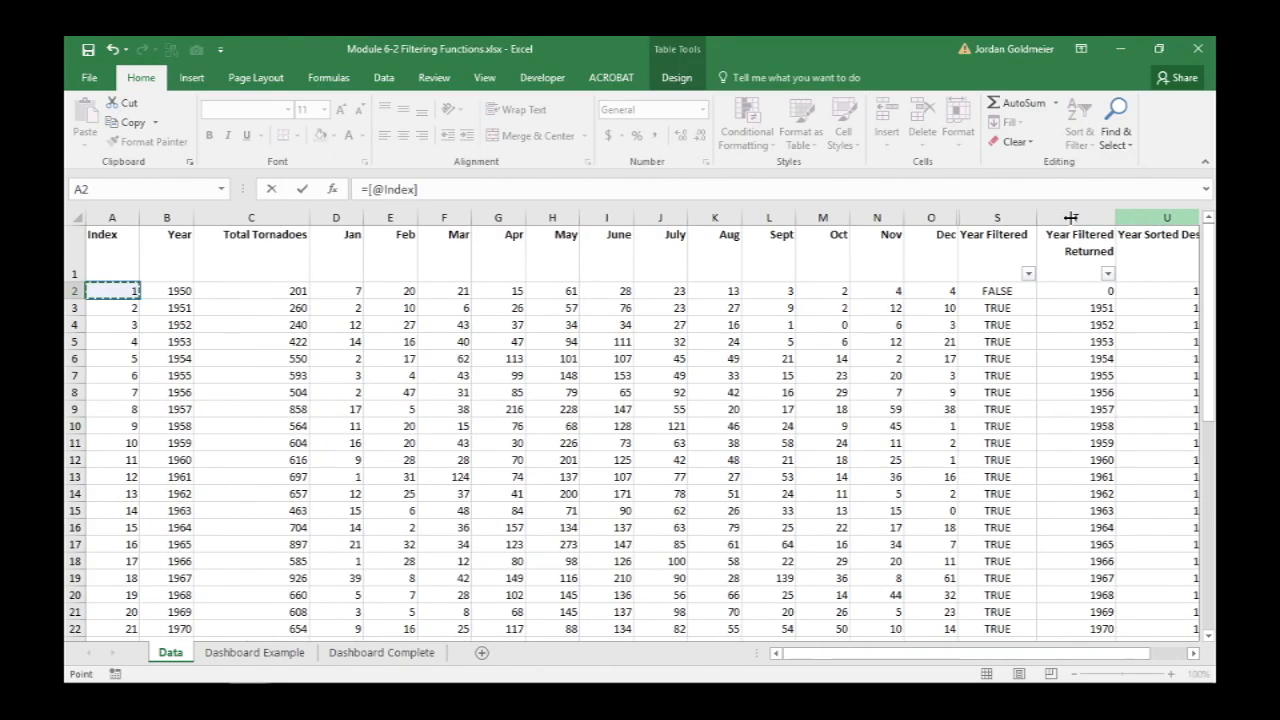
{"action": "key", "text": "Right"}
{"action": "key", "text": "Right"}
{"action": "key", "text": "Right"}
{"action": "key", "text": "Right"}
{"action": "key", "text": "Right"}
{"action": "key", "text": "Right"}
{"action": "key", "text": "Right"}
{"action": "key", "text": "Right"}
{"action": "key", "text": "Right"}
{"action": "key", "text": "Right"}
{"action": "key", "text": "Right"}
{"action": "key", "text": "Right"}
{"action": "key", "text": "Right"}
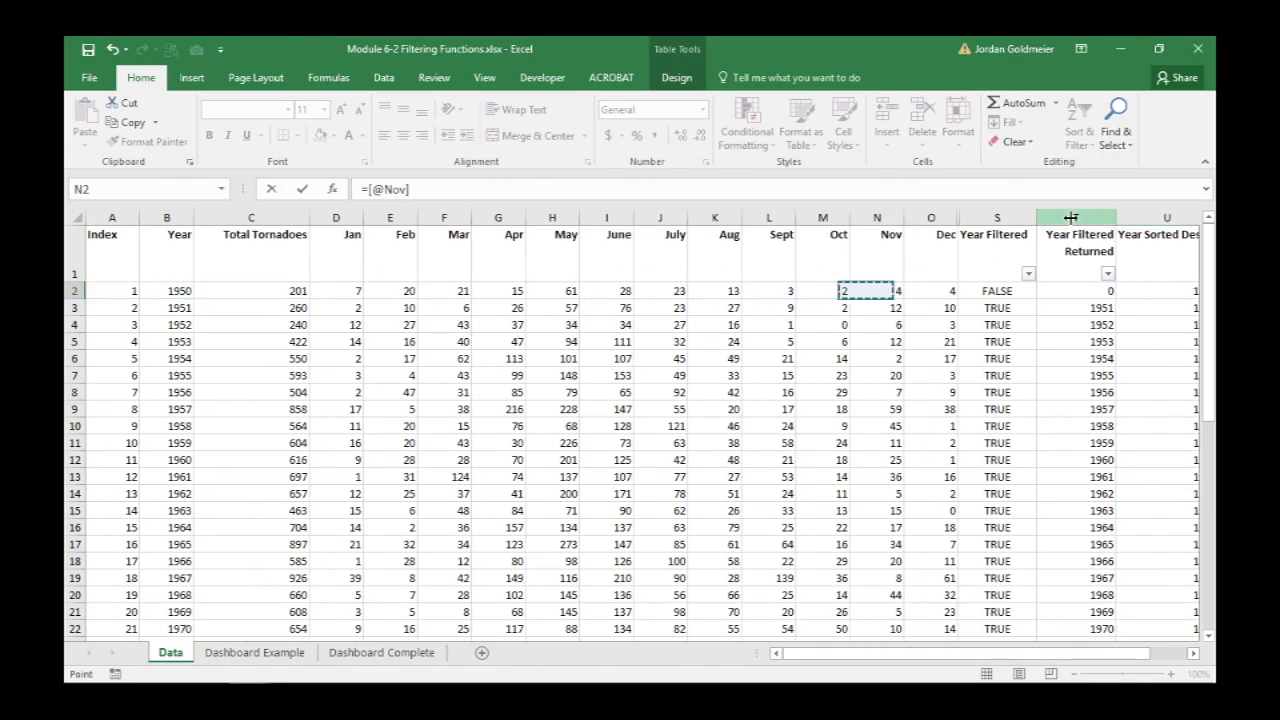
{"action": "key", "text": "Right"}
{"action": "key", "text": "Right"}
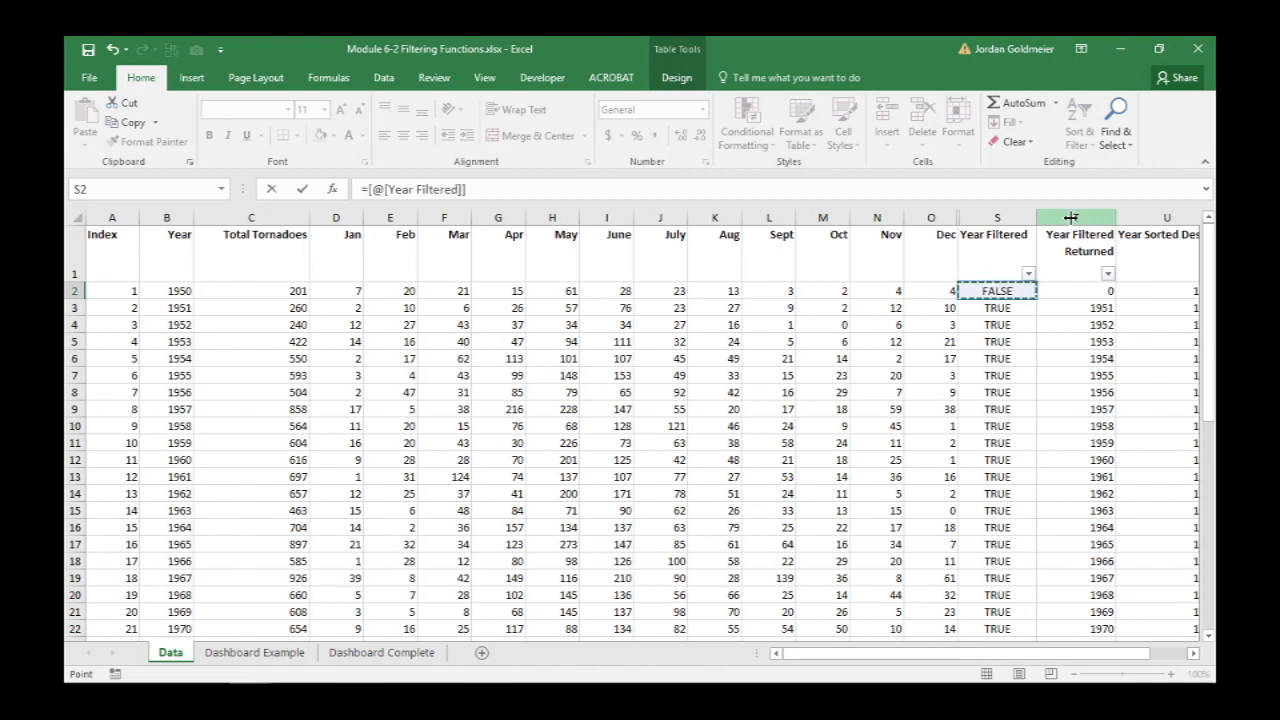
{"action": "type", "text": "*"}
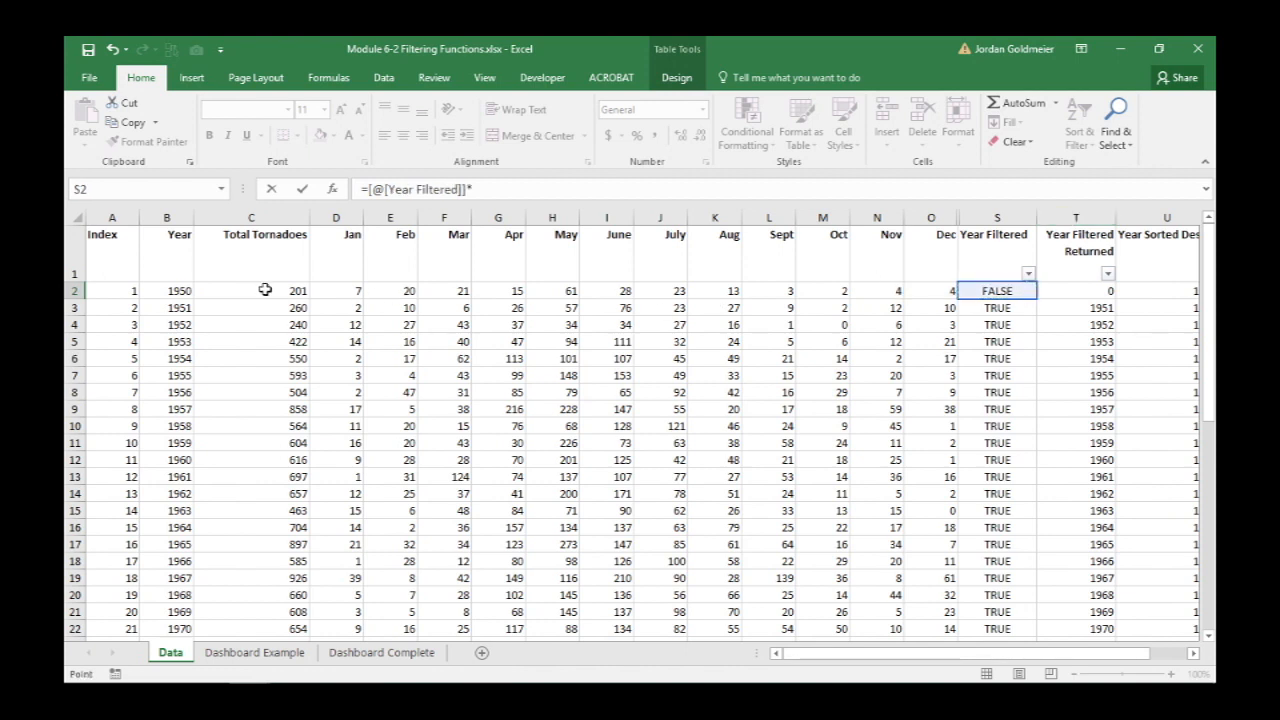
{"action": "left_click", "coordinate": [265, 290]}
{"action": "key", "text": "Return"}
{"action": "key", "text": "Right"}
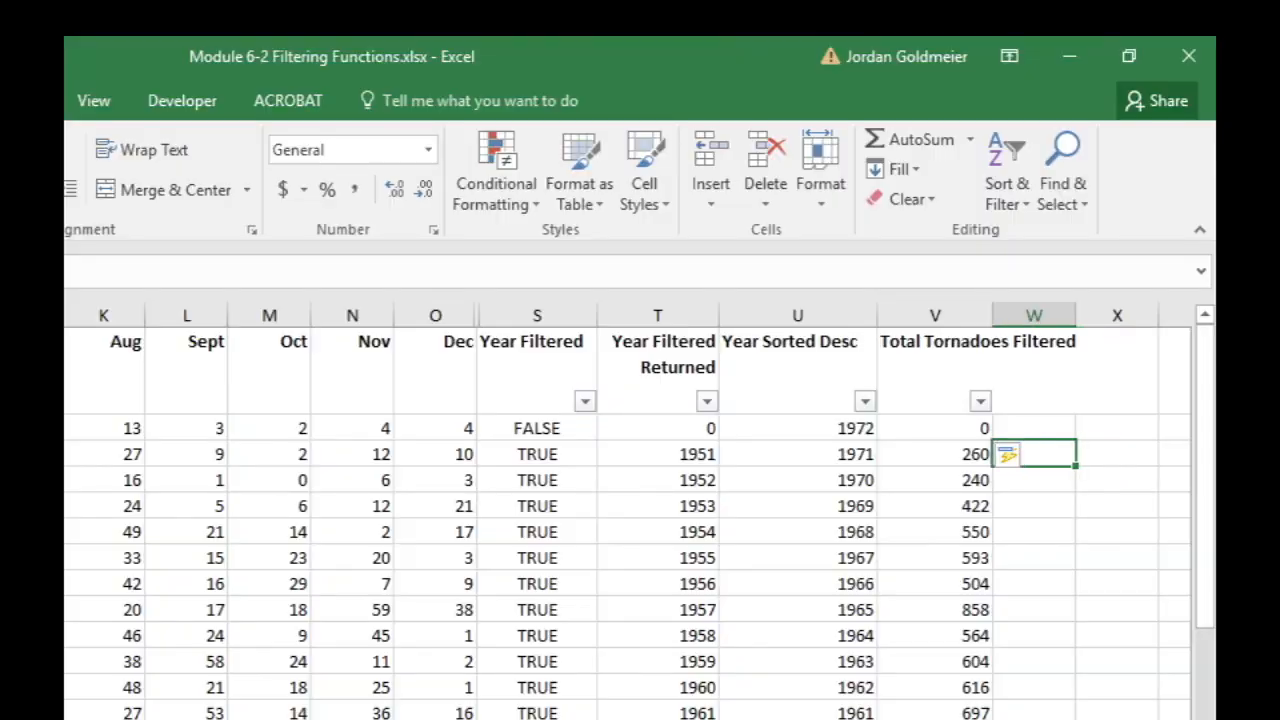
Check the calculated Total Tornadoes Filtered values against the Year Filtered flags, going down to row 24
{"action": "key", "text": "Left"}
{"action": "key", "text": "Up"}
{"action": "key", "text": "Down"}
{"action": "key", "text": "Down"}
{"action": "key", "text": "Down"}
{"action": "key", "text": "Down"}
{"action": "key", "text": "Down"}
{"action": "key", "text": "Down"}
{"action": "key", "text": "Down"}
{"action": "key", "text": "Down"}
{"action": "key", "text": "Down"}
{"action": "key", "text": "Down"}
{"action": "key", "text": "Down"}
{"action": "key", "text": "Down"}
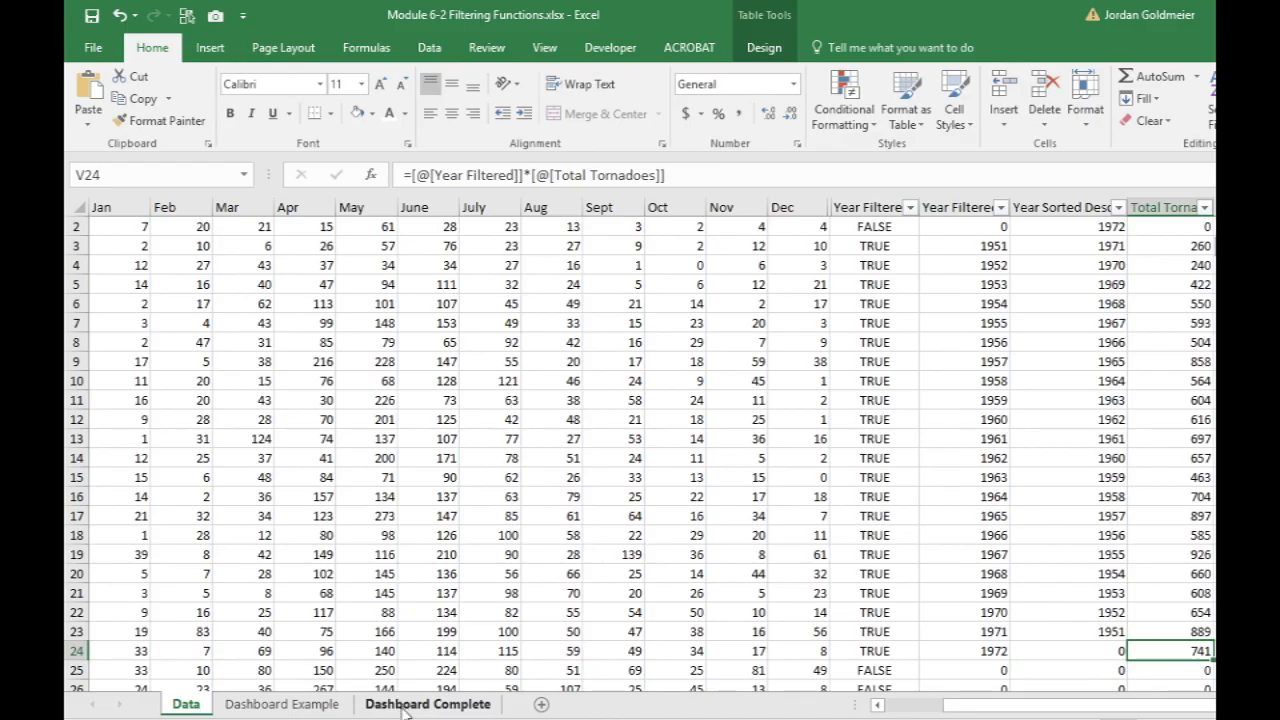
In cell E7 of the Dashboard Example sheet, enter the formula =SUM(Data[Total Tornadoes Filtered])
{"action": "left_click", "coordinate": [410, 706]}
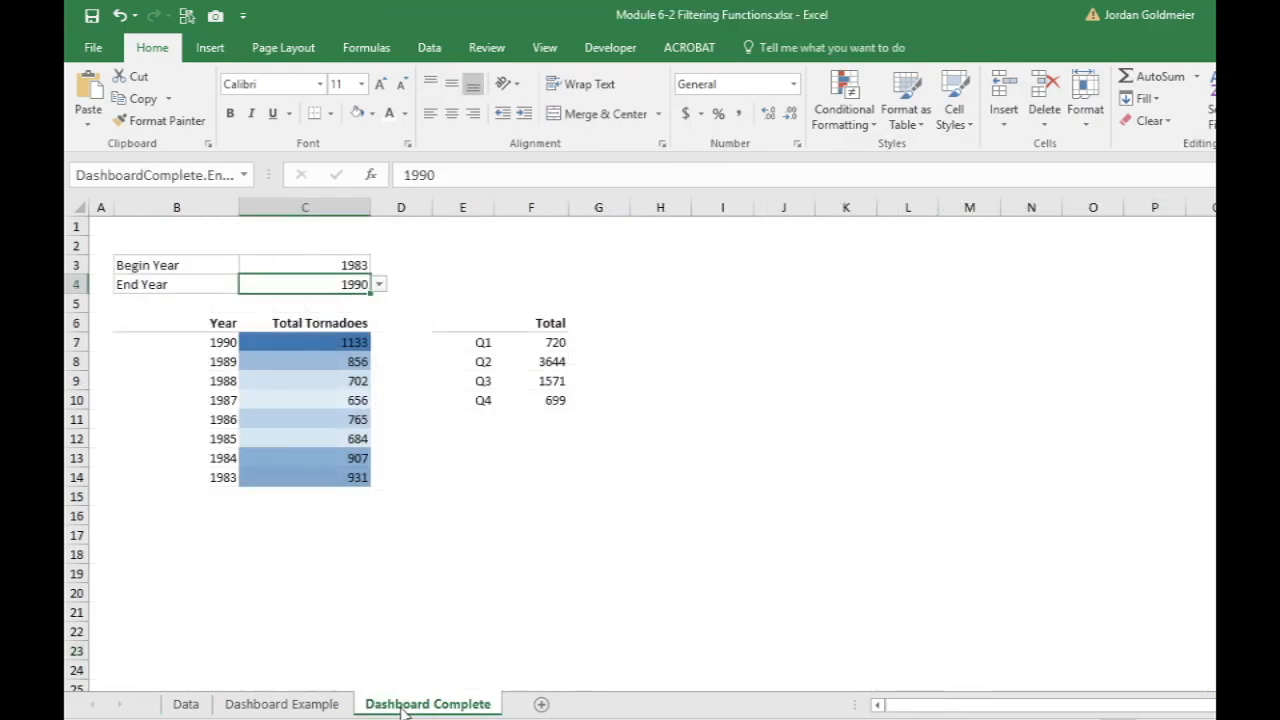
{"action": "left_click", "coordinate": [297, 704]}
{"action": "type", "text": "="}
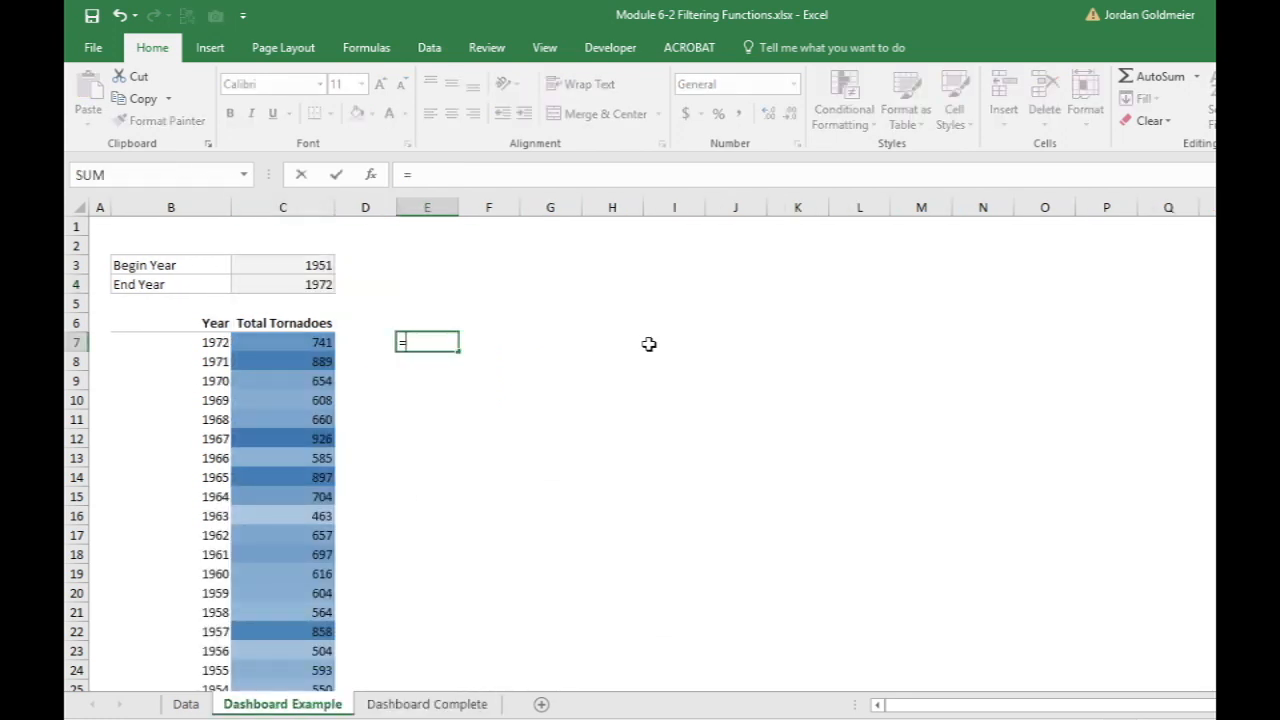
{"action": "type", "text": "sum(tota"}
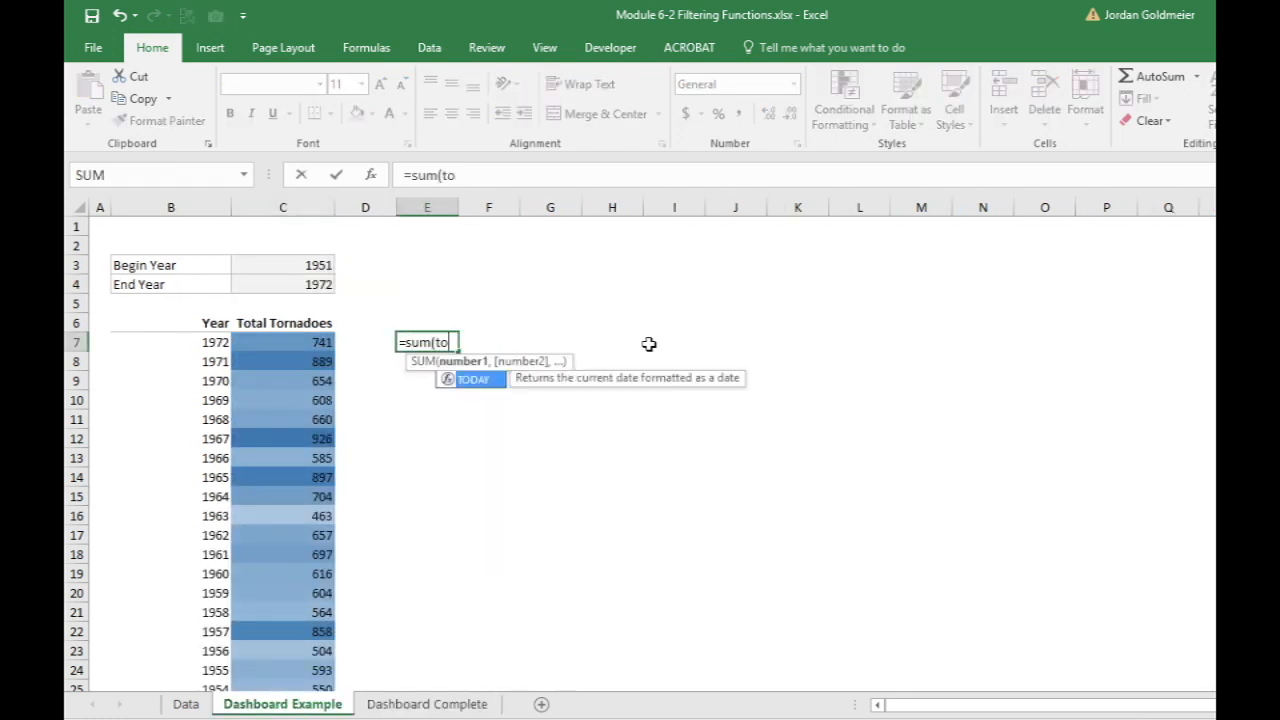
{"action": "key", "text": "BackSpace"}
{"action": "key", "text": "BackSpace"}
{"action": "key", "text": "BackSpace"}
{"action": "key", "text": "BackSpace"}
{"action": "type", "text": "data"}
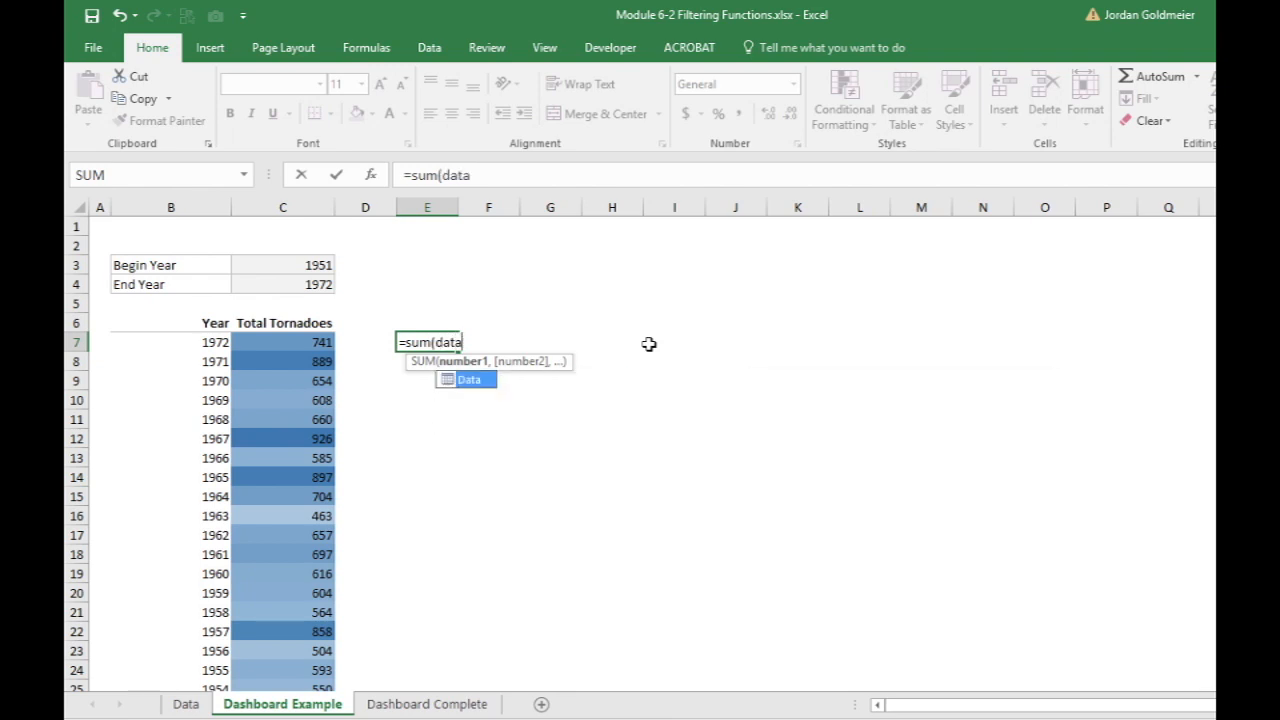
{"action": "type", "text": "[to"}
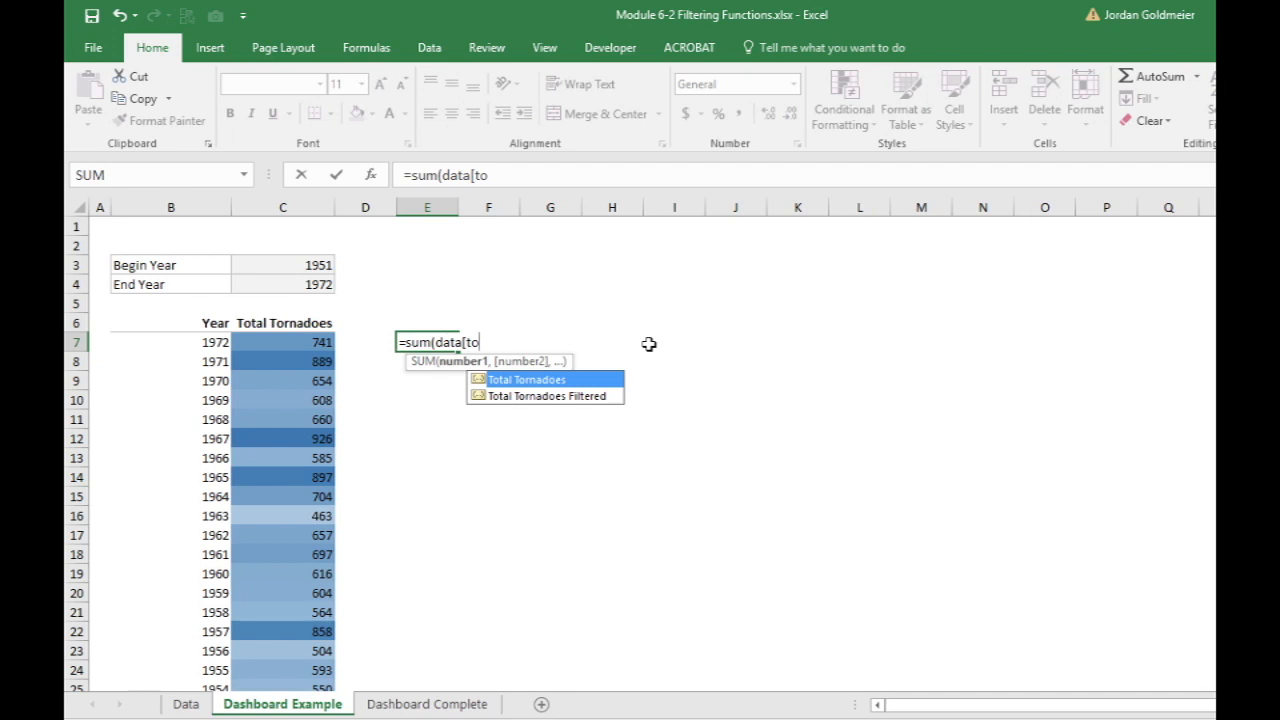
{"action": "key", "text": "Down"}
{"action": "key", "text": "Tab"}
{"action": "type", "text": "])"}
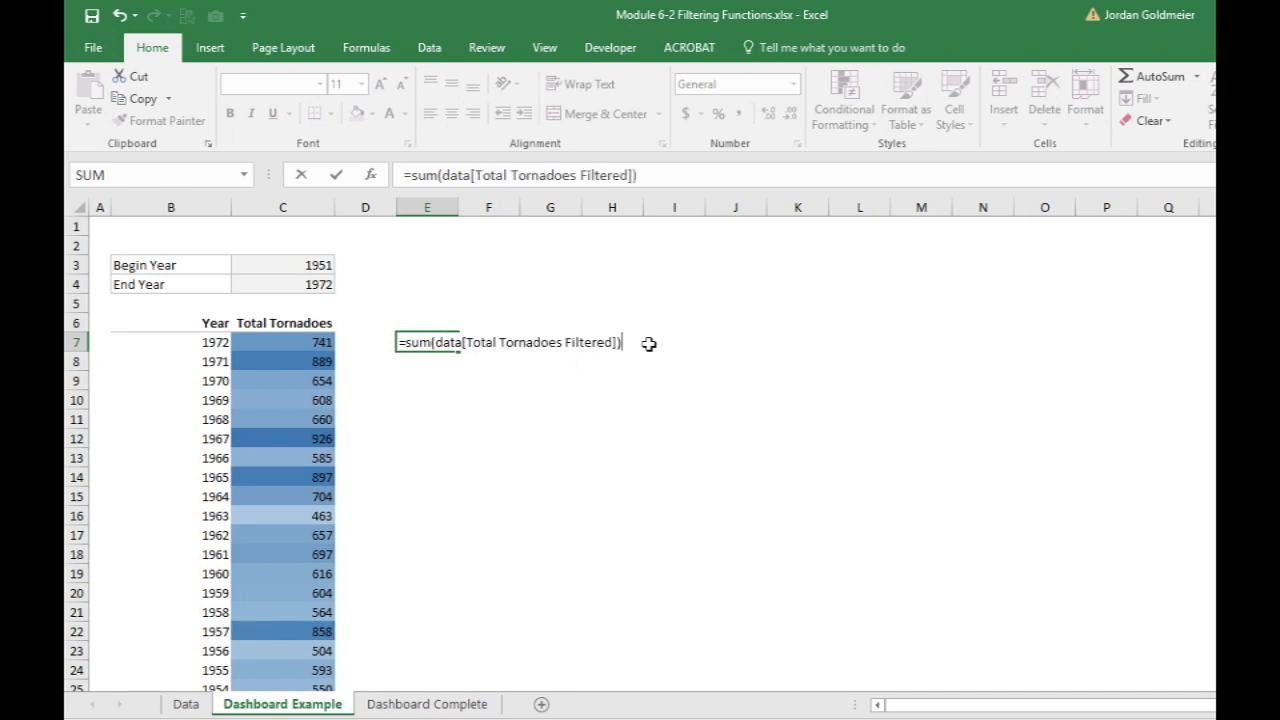
{"action": "key", "text": "Return"}
{"action": "key", "text": "Up"}
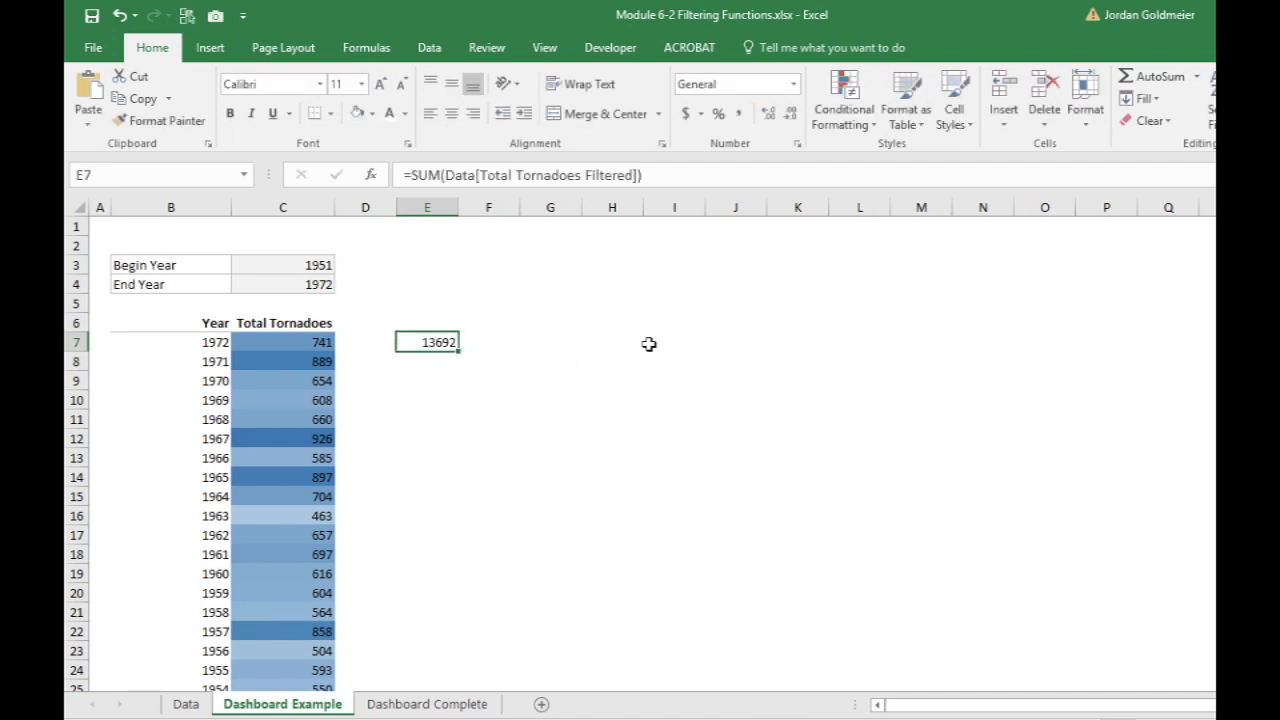
Set the dashboard's End Year to 1976 and select the filtered sum in E7 to review it
{"action": "left_click", "coordinate": [328, 282]}
{"action": "left_click", "coordinate": [344, 287]}
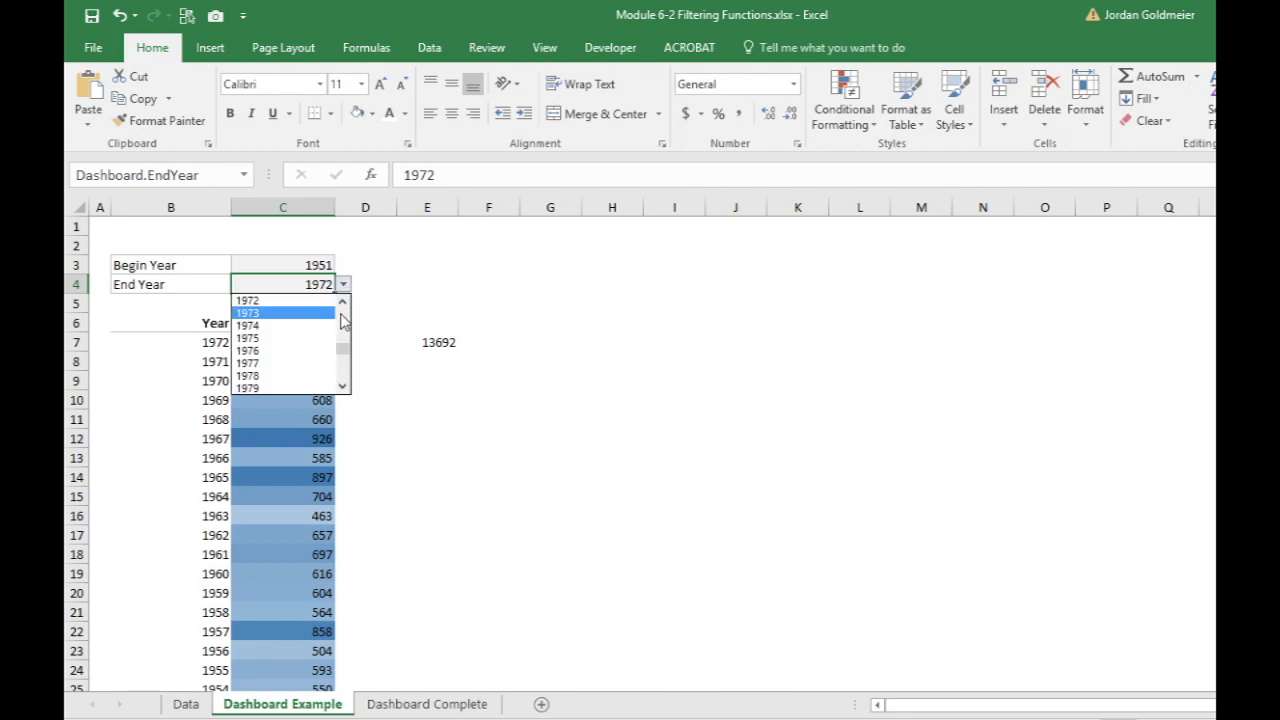
{"action": "left_click", "coordinate": [298, 350]}
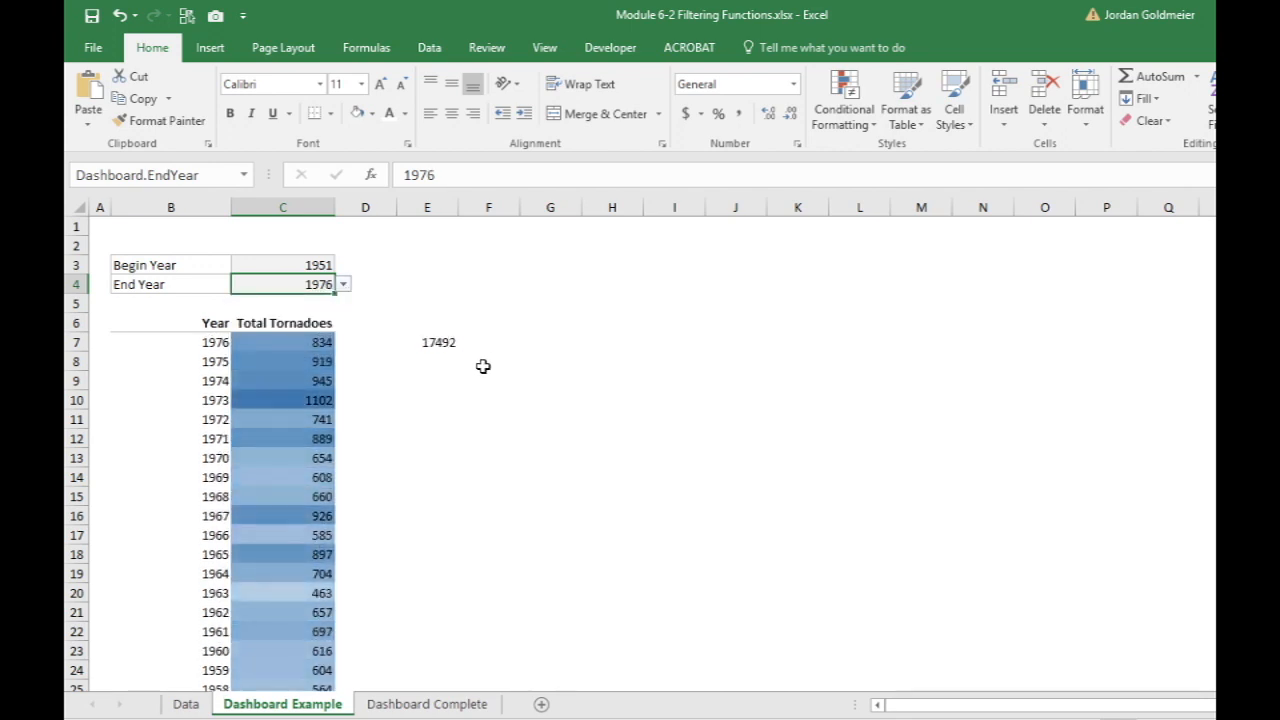
{"action": "left_click", "coordinate": [440, 343]}
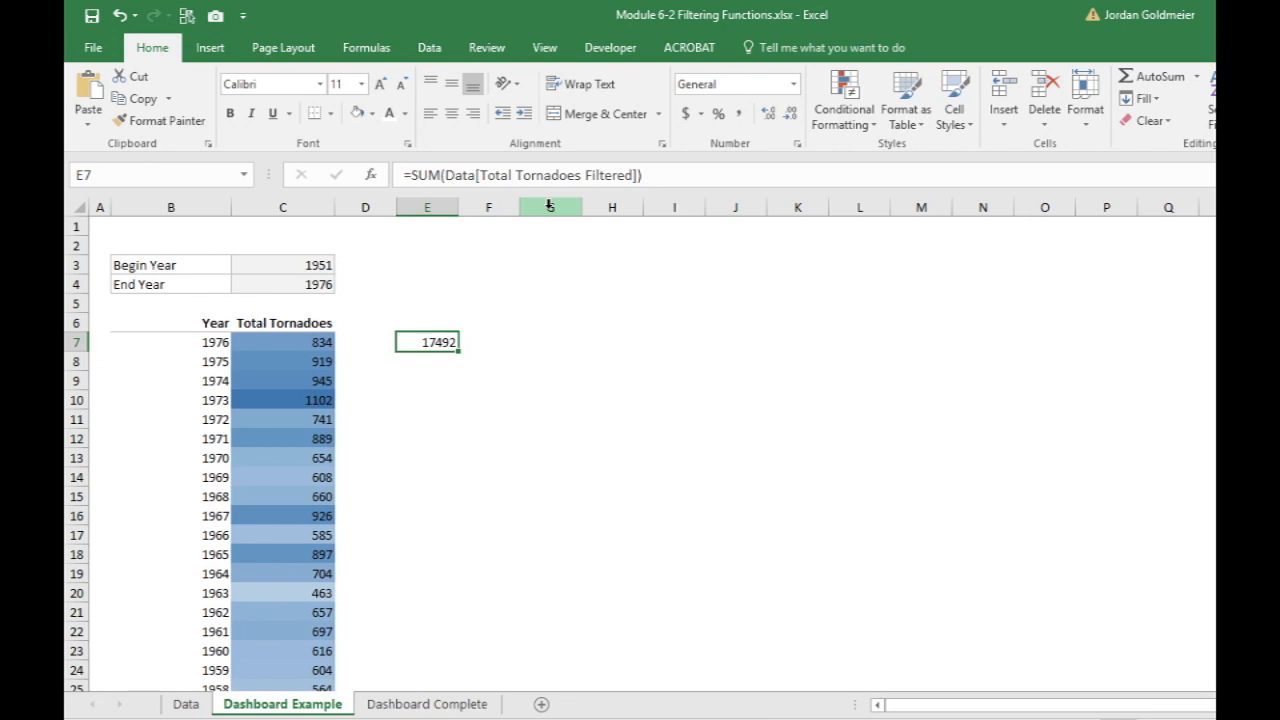
Start a SUMPRODUCT formula in cell F7 and enlarge the formula editing area for the long expression
{"action": "left_click", "coordinate": [491, 345]}
{"action": "type", "text": "="}
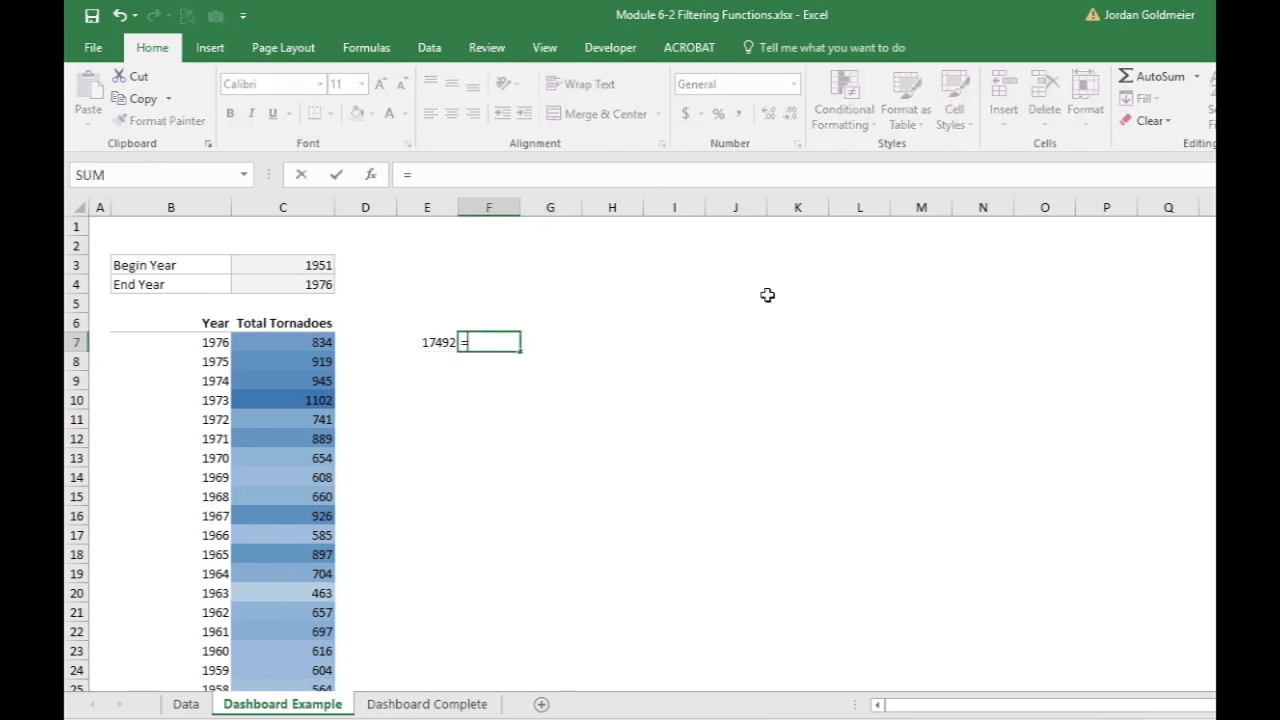
{"action": "type", "text": "sum"}
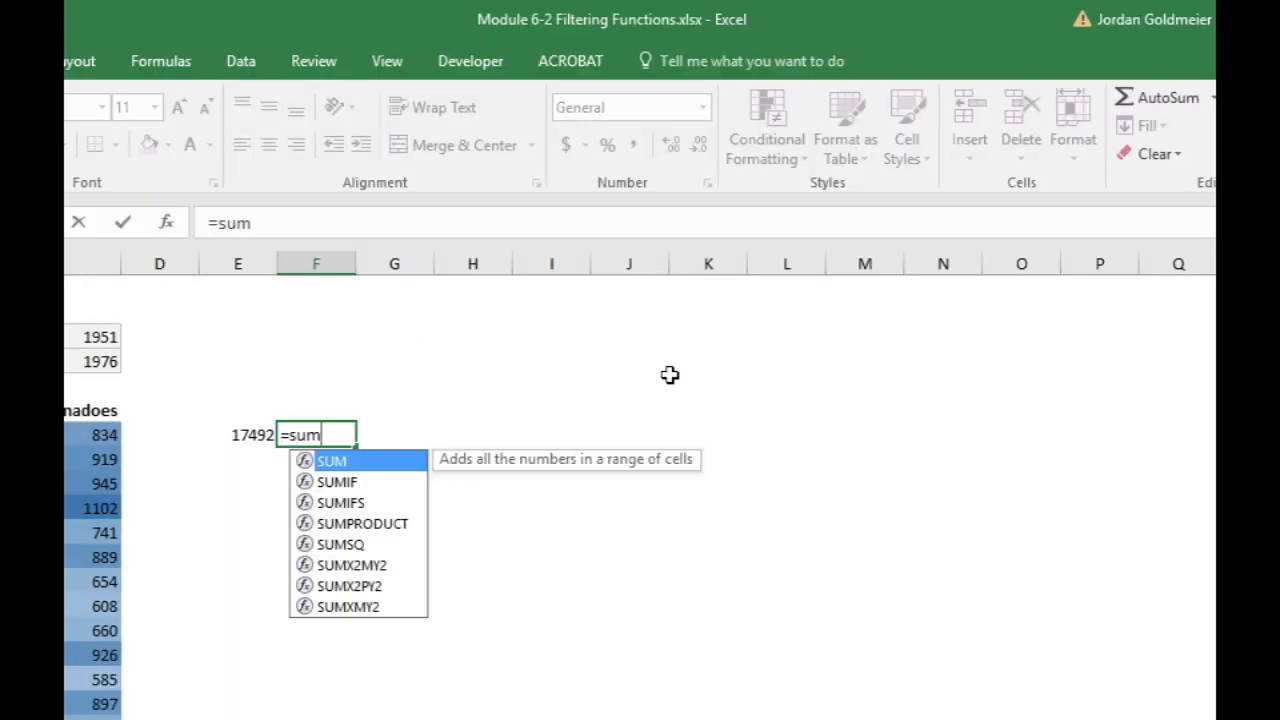
{"action": "key", "text": "Down"}
{"action": "key", "text": "Down"}
{"action": "key", "text": "Down"}
{"action": "key", "text": "Tab"}
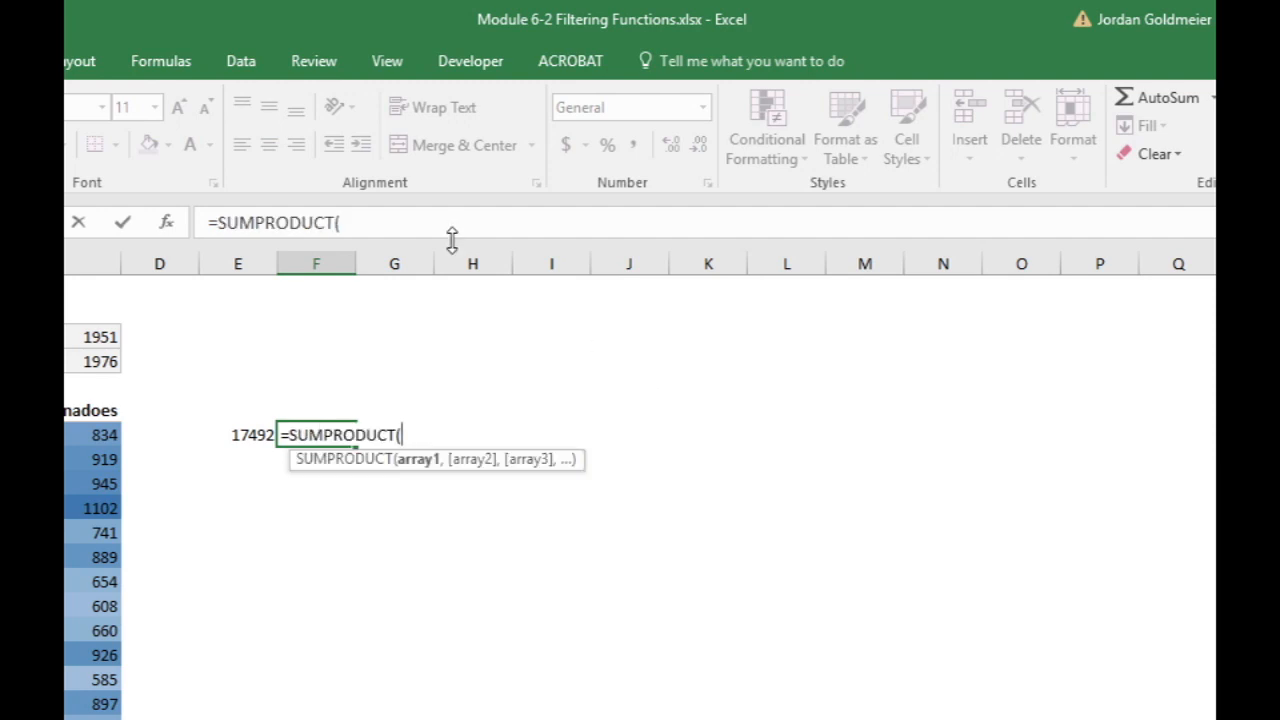
{"action": "left_click_drag", "start_coordinate": [451, 236], "coordinate": [463, 385]}
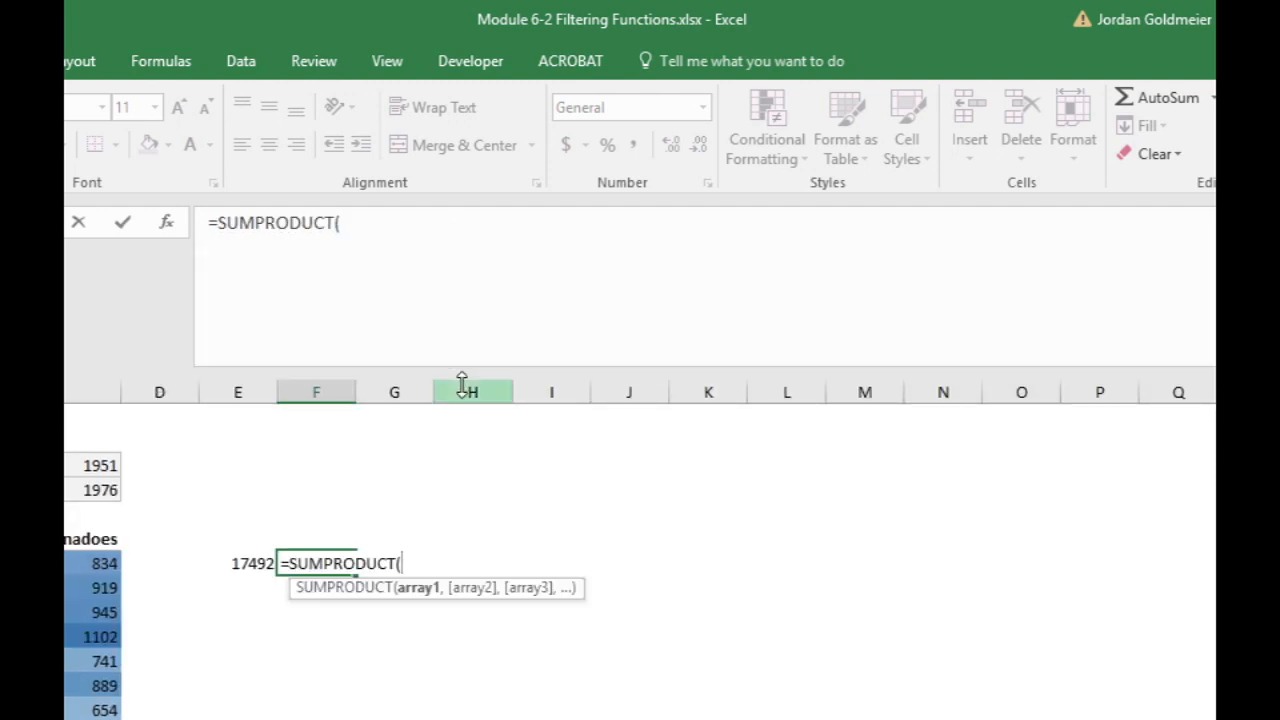
{"action": "left_click", "coordinate": [379, 222]}
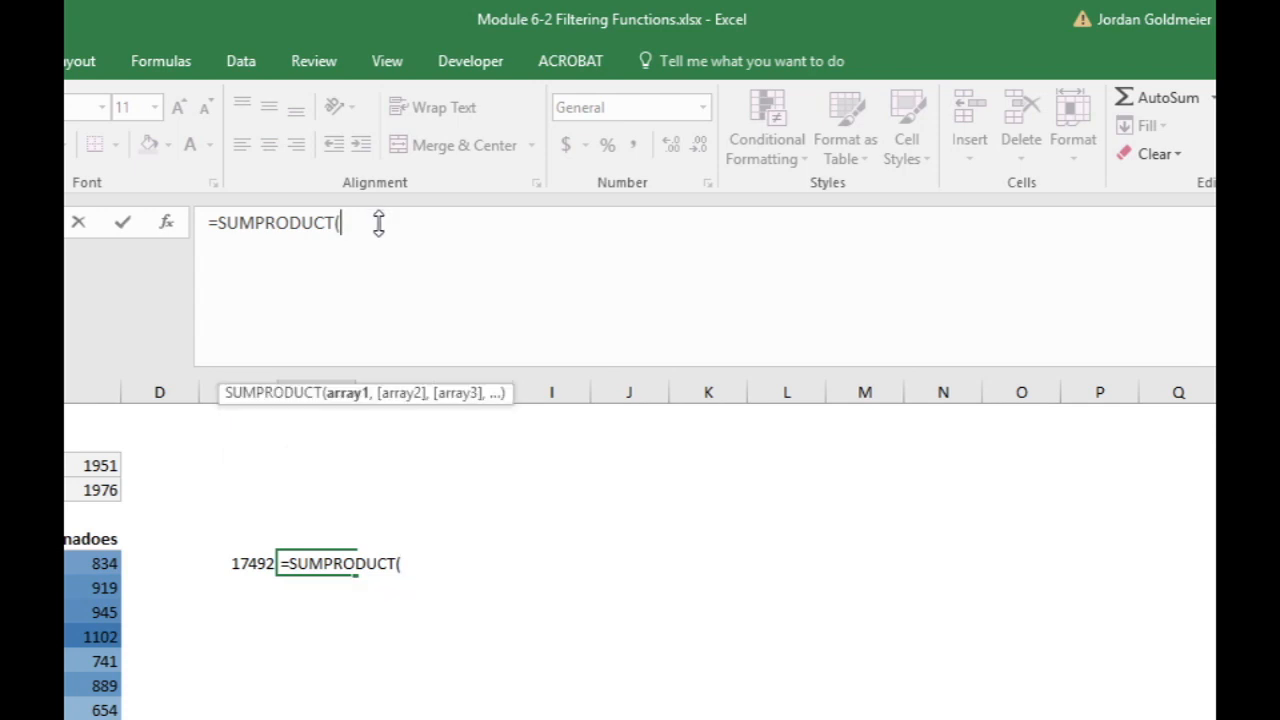
Add the begin-year condition (data[Year]>=Dashboard.BegYear) as the first SUMPRODUCT array, followed by a comma
{"action": "type", "text": "(data[y"}
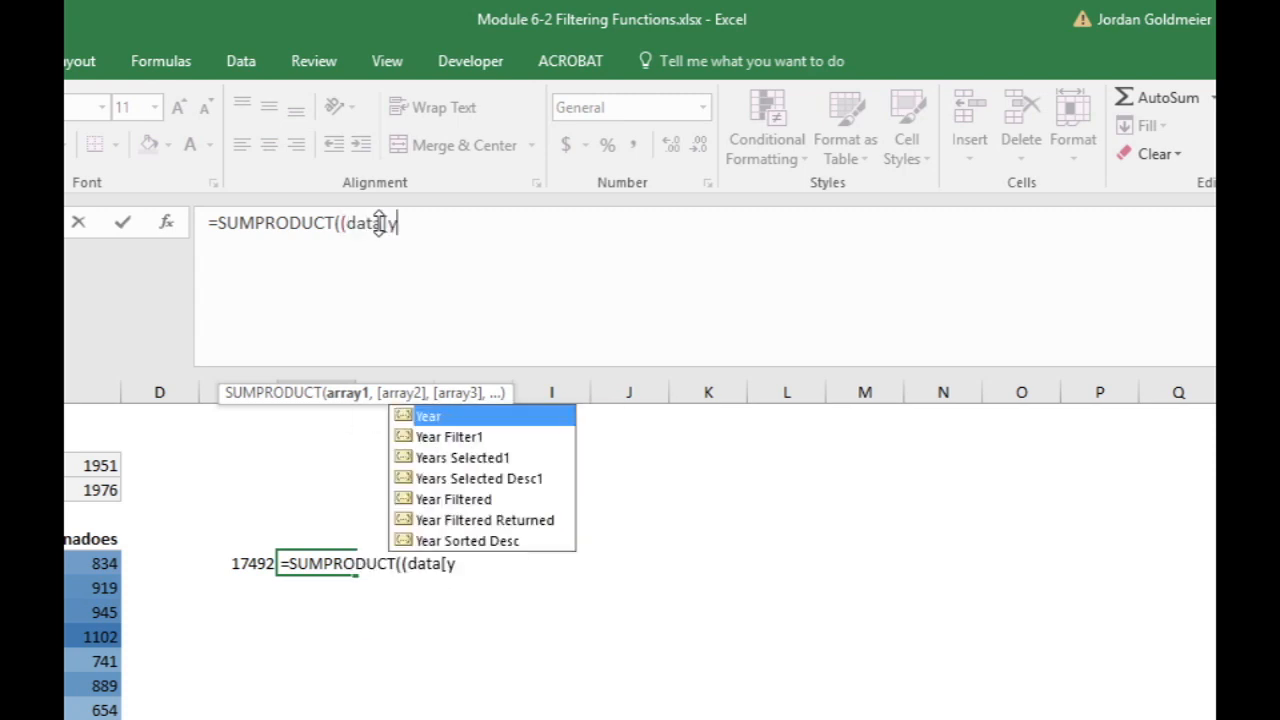
{"action": "key", "text": "Tab"}
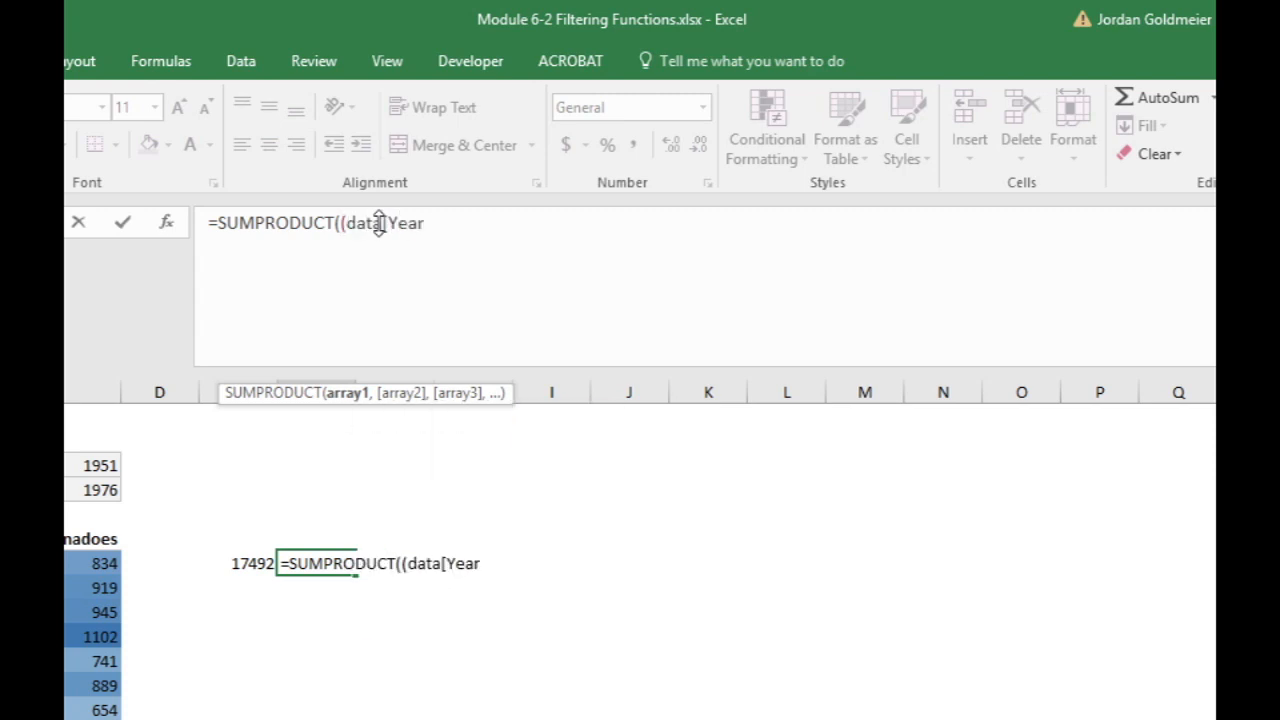
{"action": "type", "text": "]"}
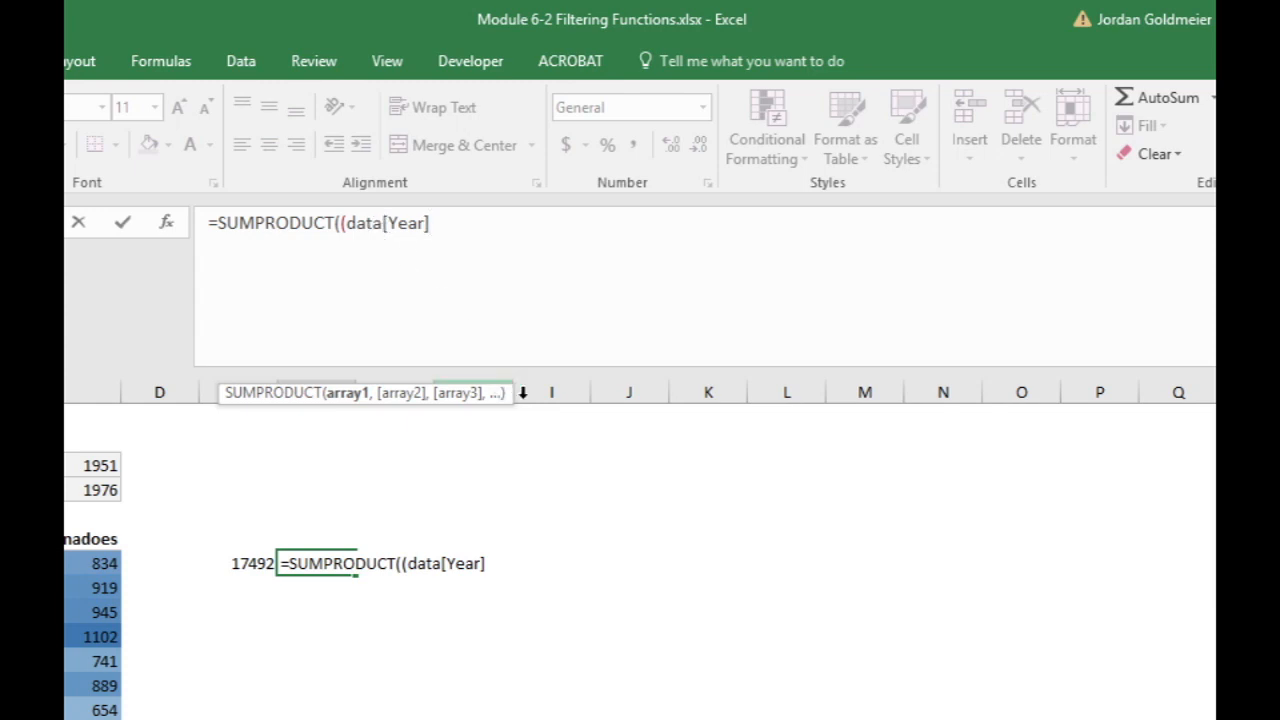
{"action": "type", "text": ">=be"}
{"action": "key", "text": "BackSpace"}
{"action": "key", "text": "BackSpace"}
{"action": "type", "text": "das"}
{"action": "key", "text": "Tab"}
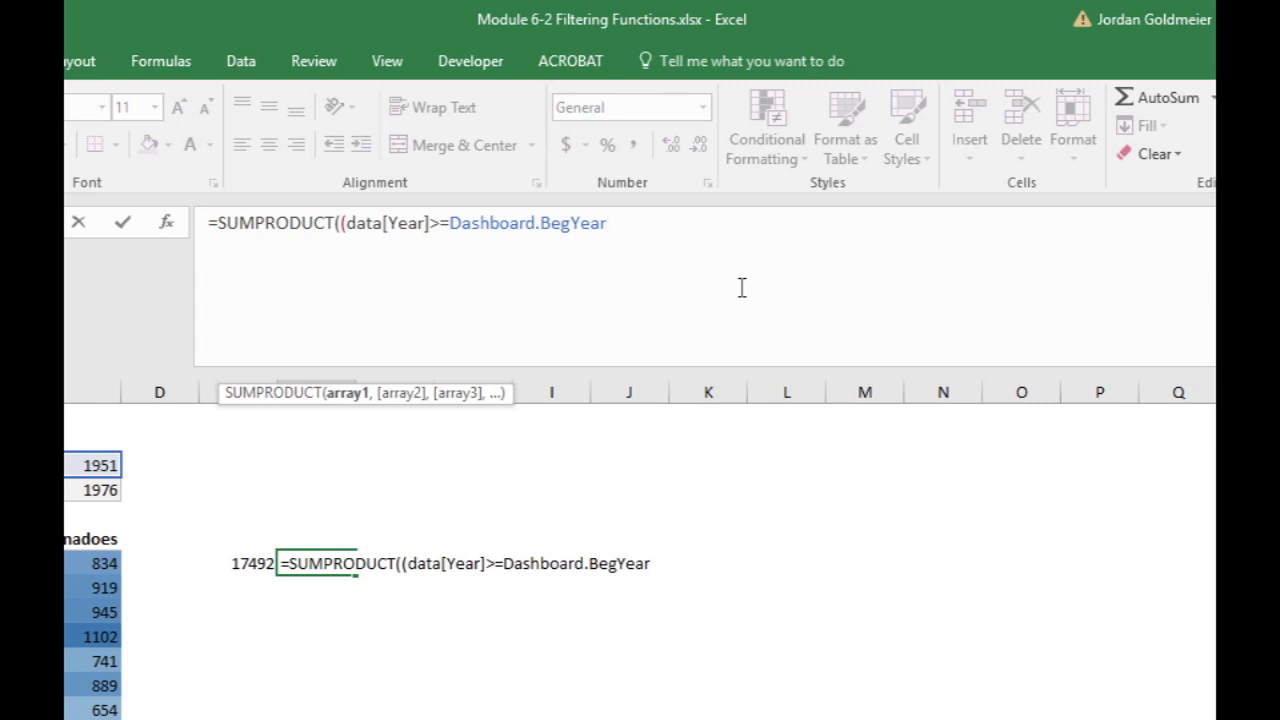
{"action": "type", "text": "),"}
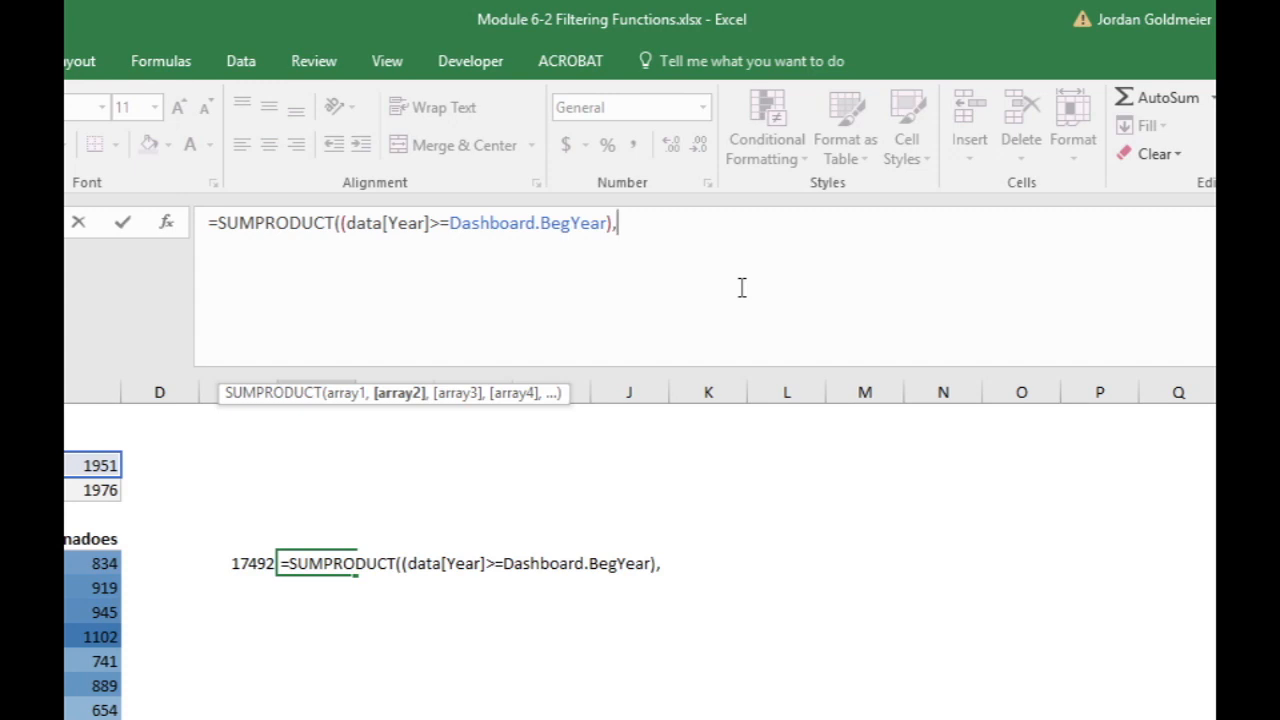
Replace the comma after the begin-year condition with the multiplication operator *
{"action": "key", "text": "BackSpace"}
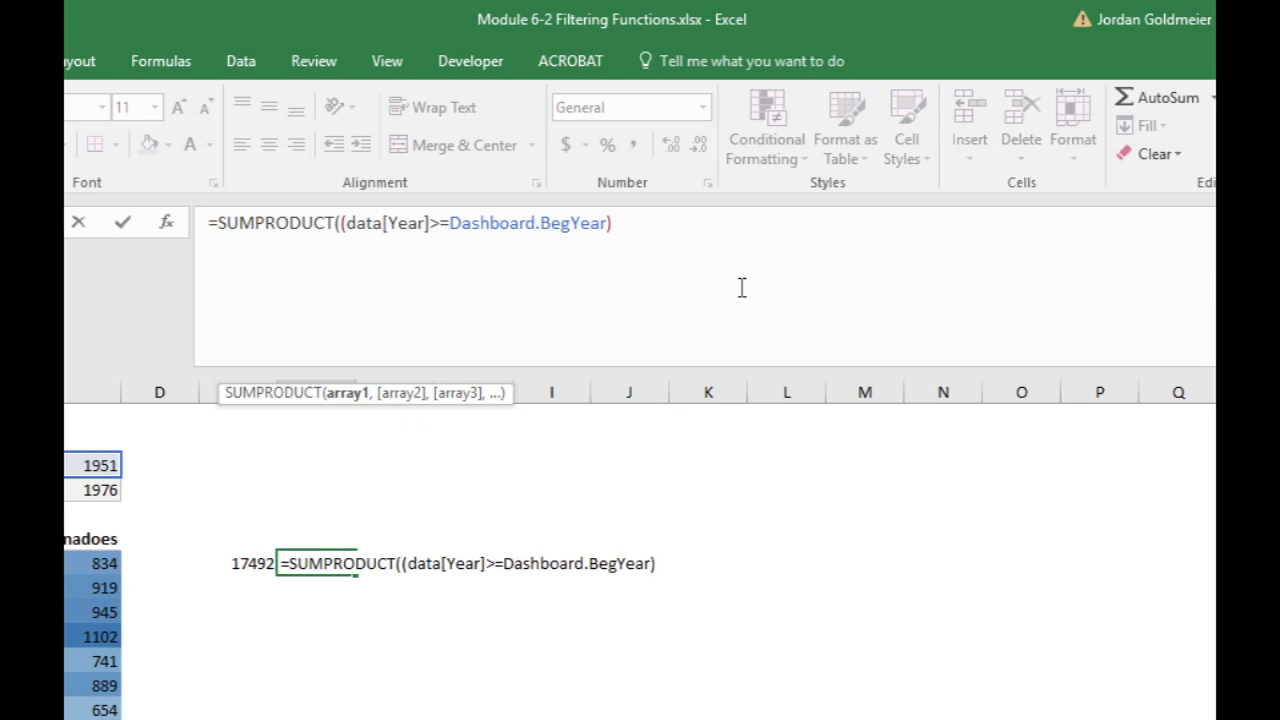
{"action": "type", "text": ","}
{"action": "key", "text": "BackSpace"}
{"action": "type", "text": ","}
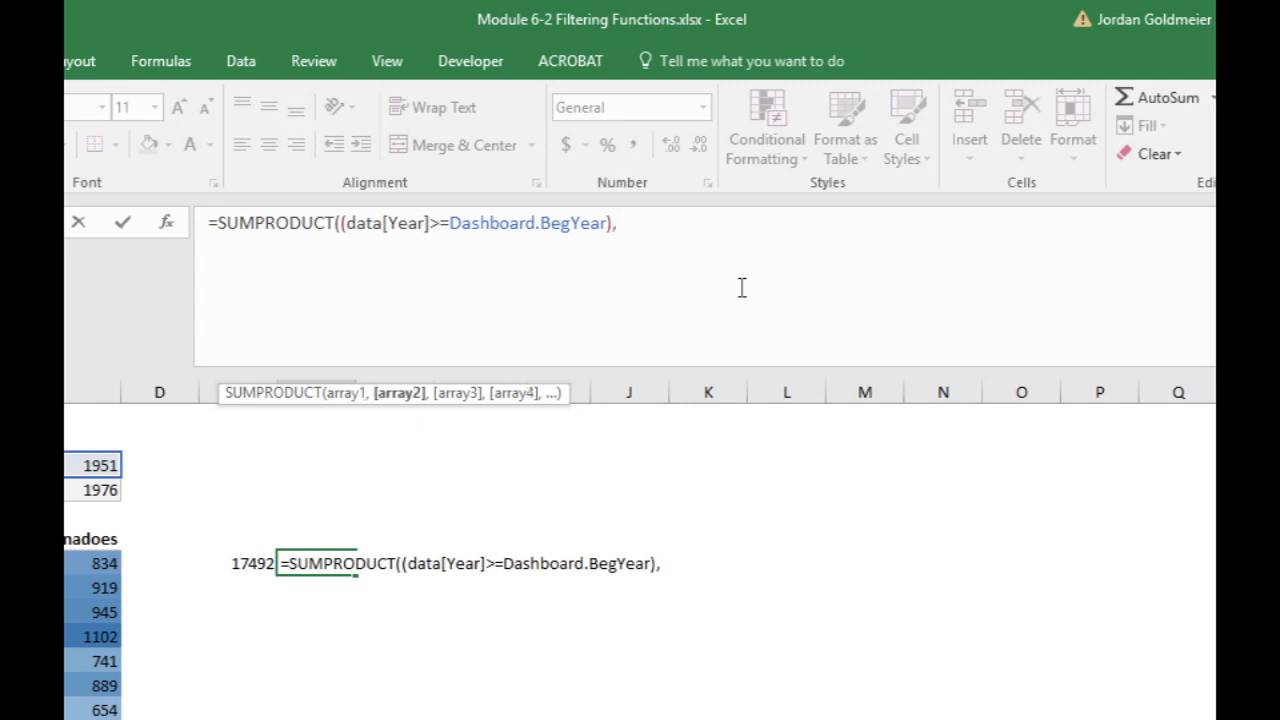
{"action": "key", "text": "BackSpace"}
{"action": "type", "text": "*"}
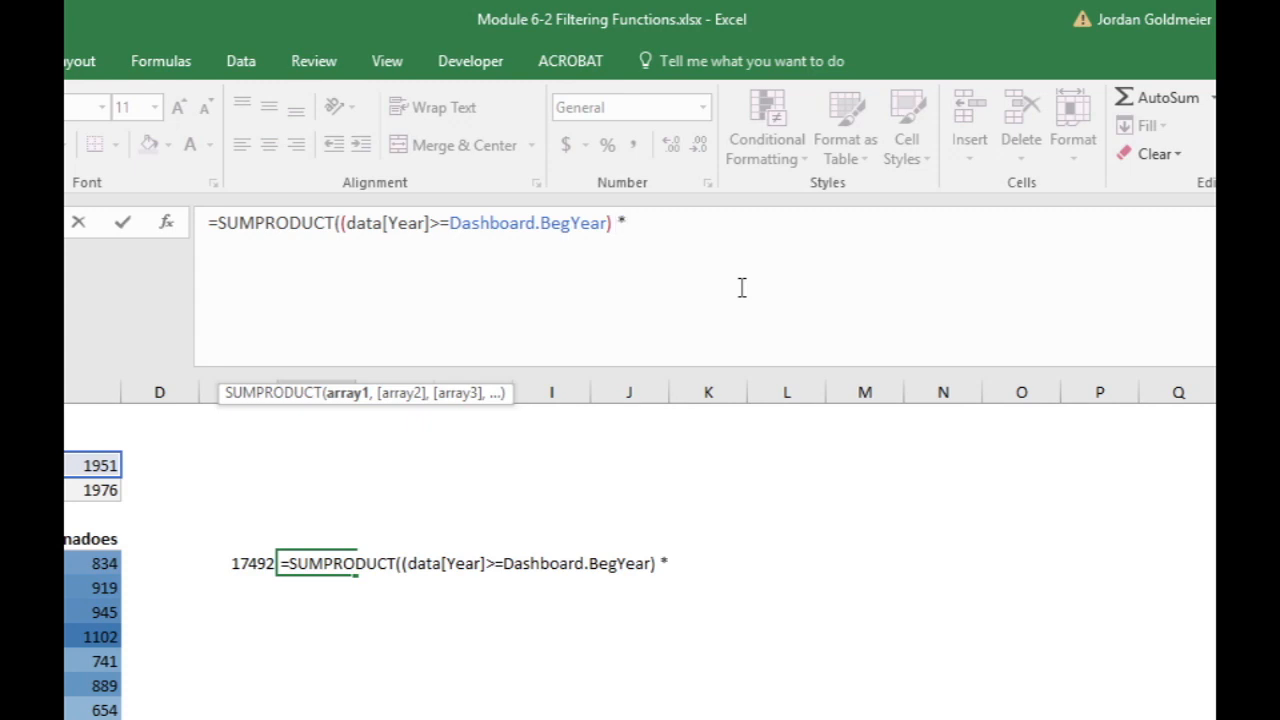
Add the end-year condition (data[Year]<=Dashboard.EndYear) as the second factor of the SUMPRODUCT formula
{"action": "type", "text": " (data"}
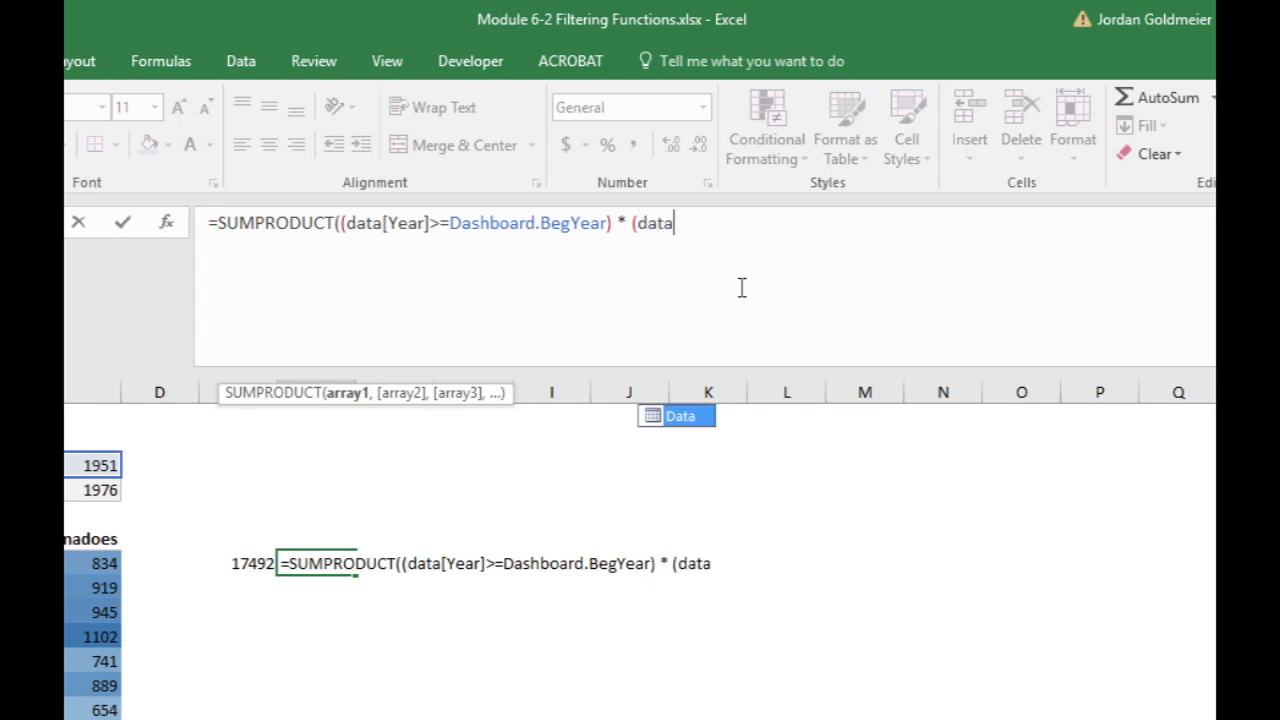
{"action": "type", "text": "[ye"}
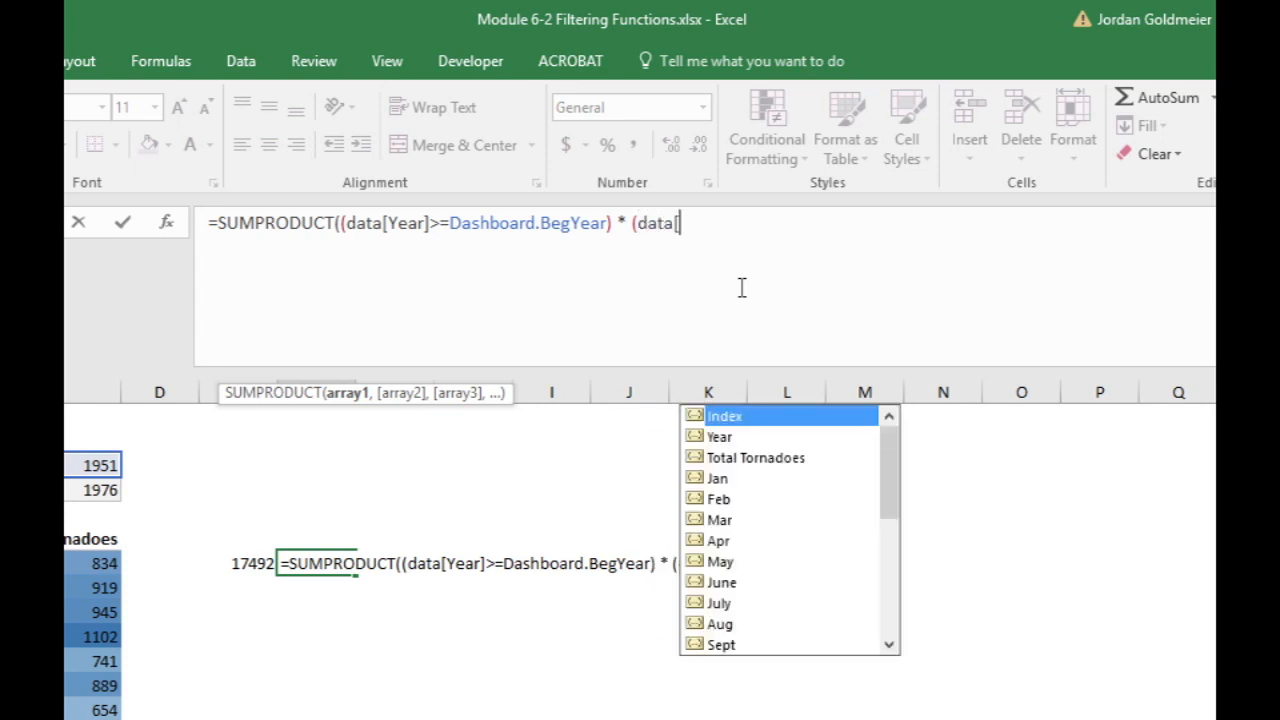
{"action": "type", "text": "ar"}
{"action": "key", "text": "Tab"}
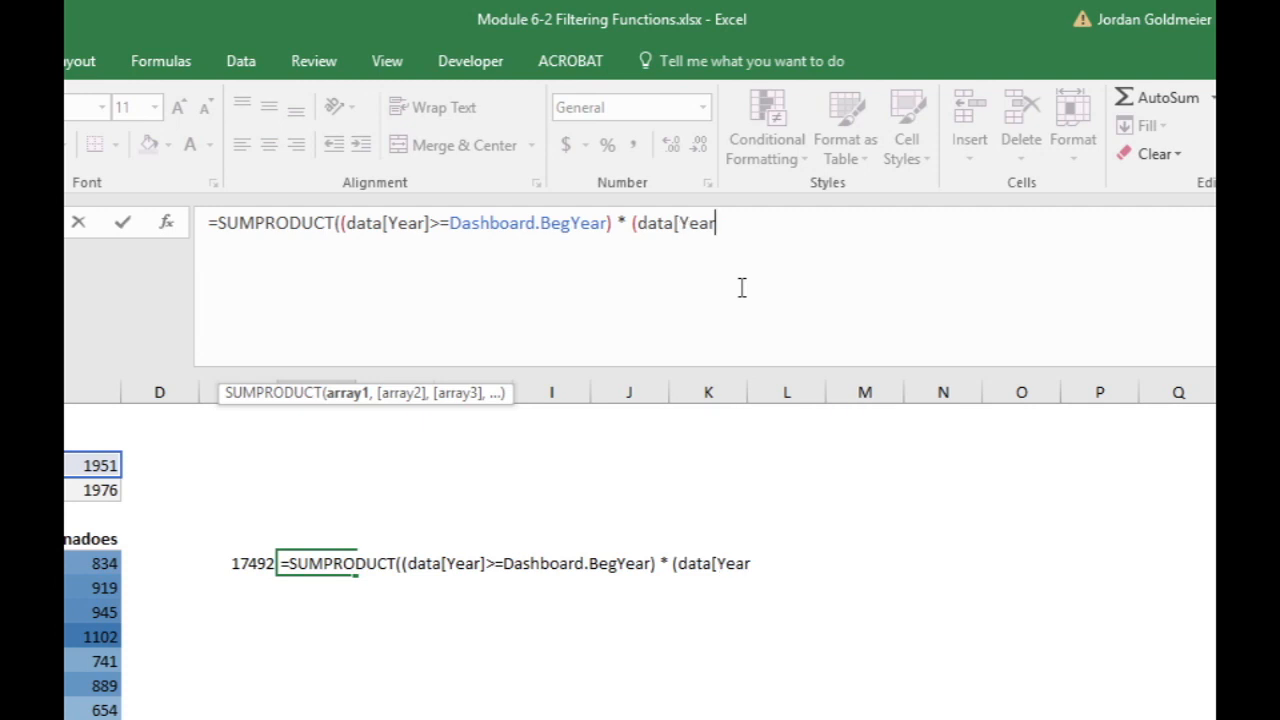
{"action": "type", "text": "]<=das"}
{"action": "key", "text": "Down"}
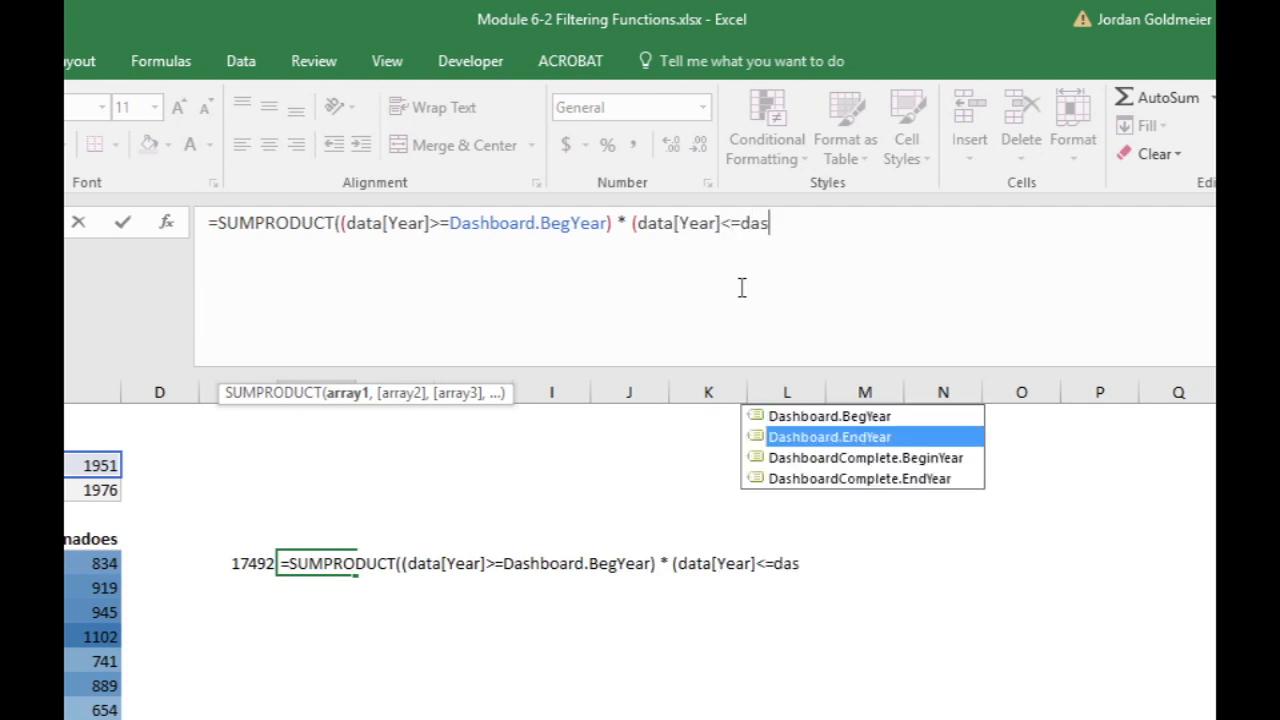
{"action": "key", "text": "Tab"}
{"action": "type", "text": ")"}
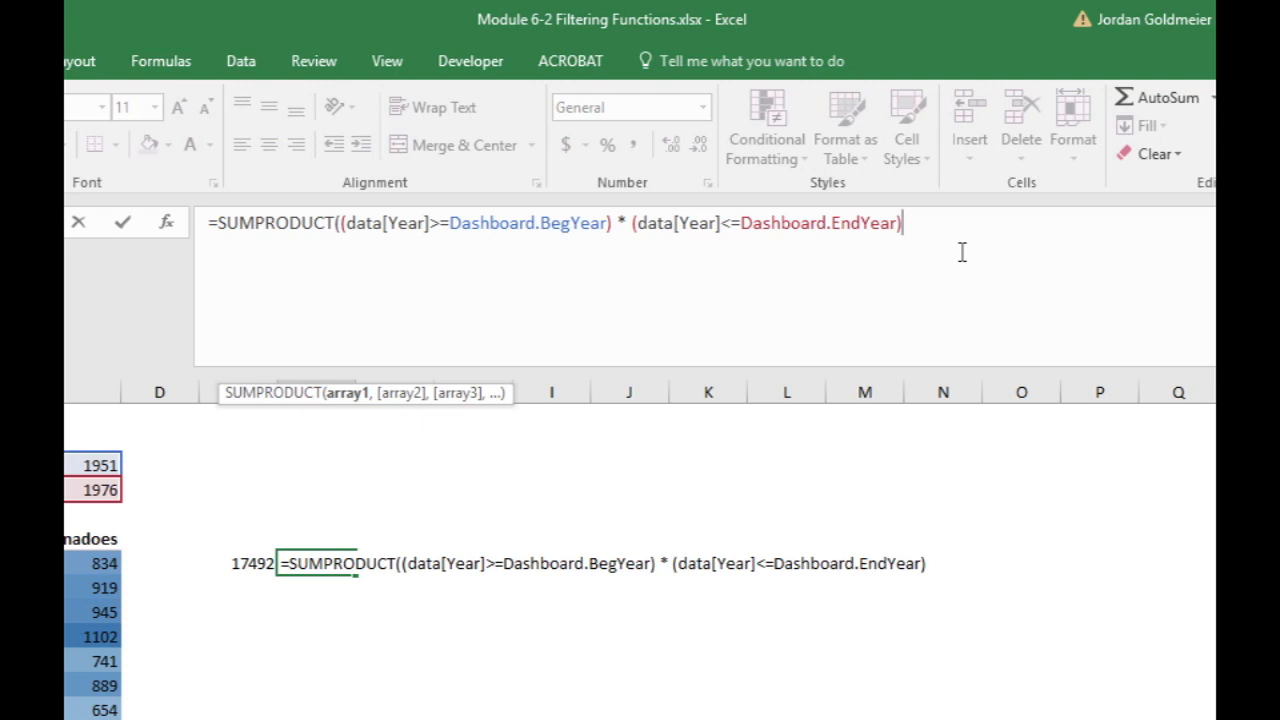
Multiply the conditions by (data[Total Tornadoes]) and commit the completed SUMPRODUCT formula in F7
{"action": "type", "text": "* ("}
{"action": "type", "text": "data[to"}
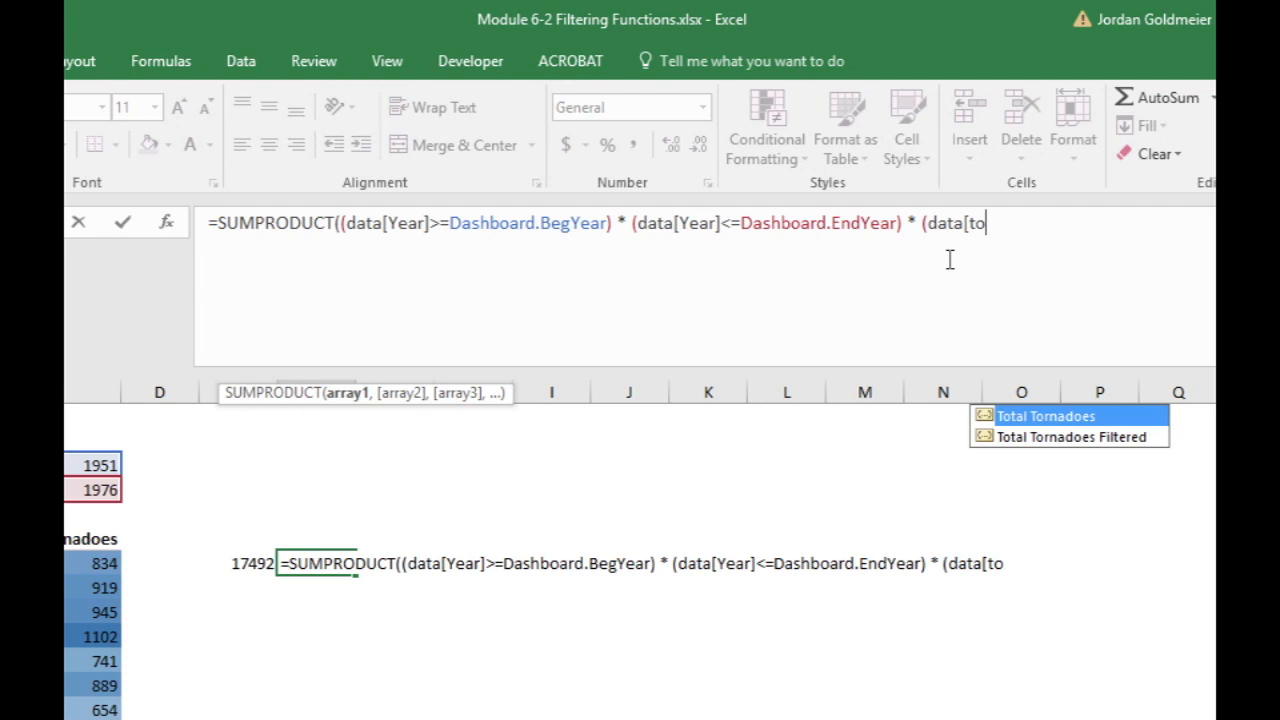
{"action": "key", "text": "Tab"}
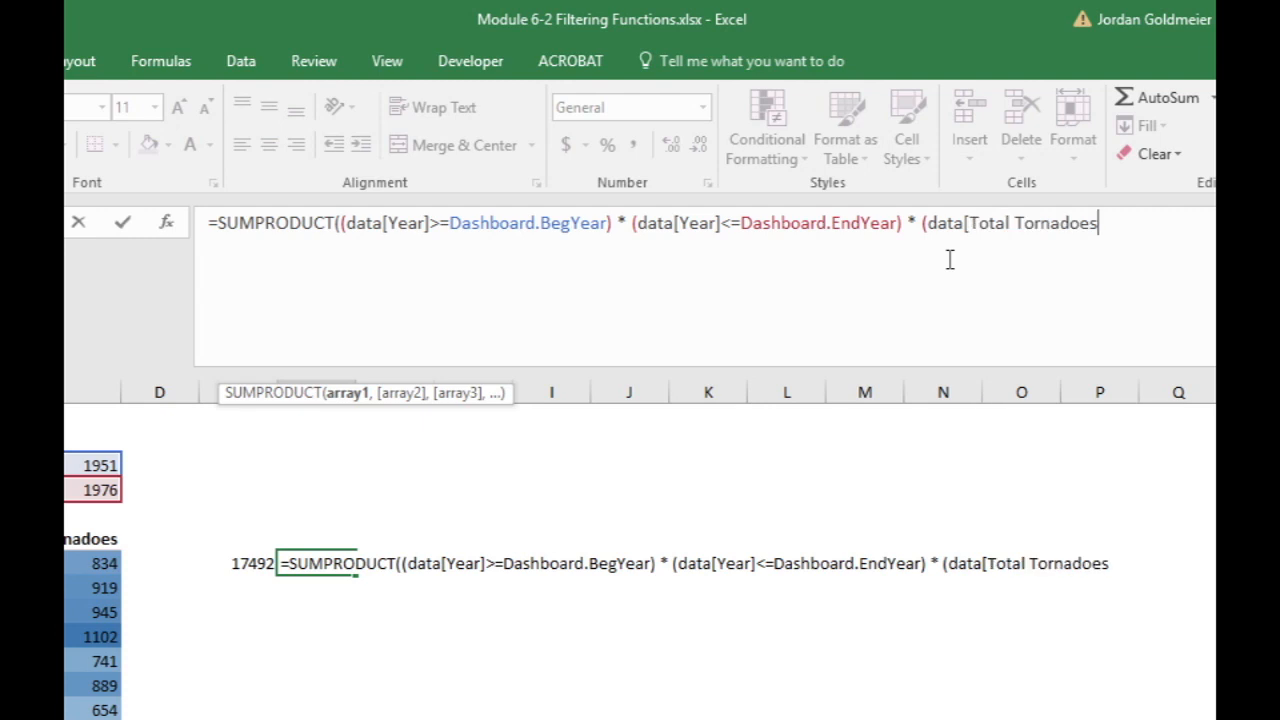
{"action": "type", "text": "]))"}
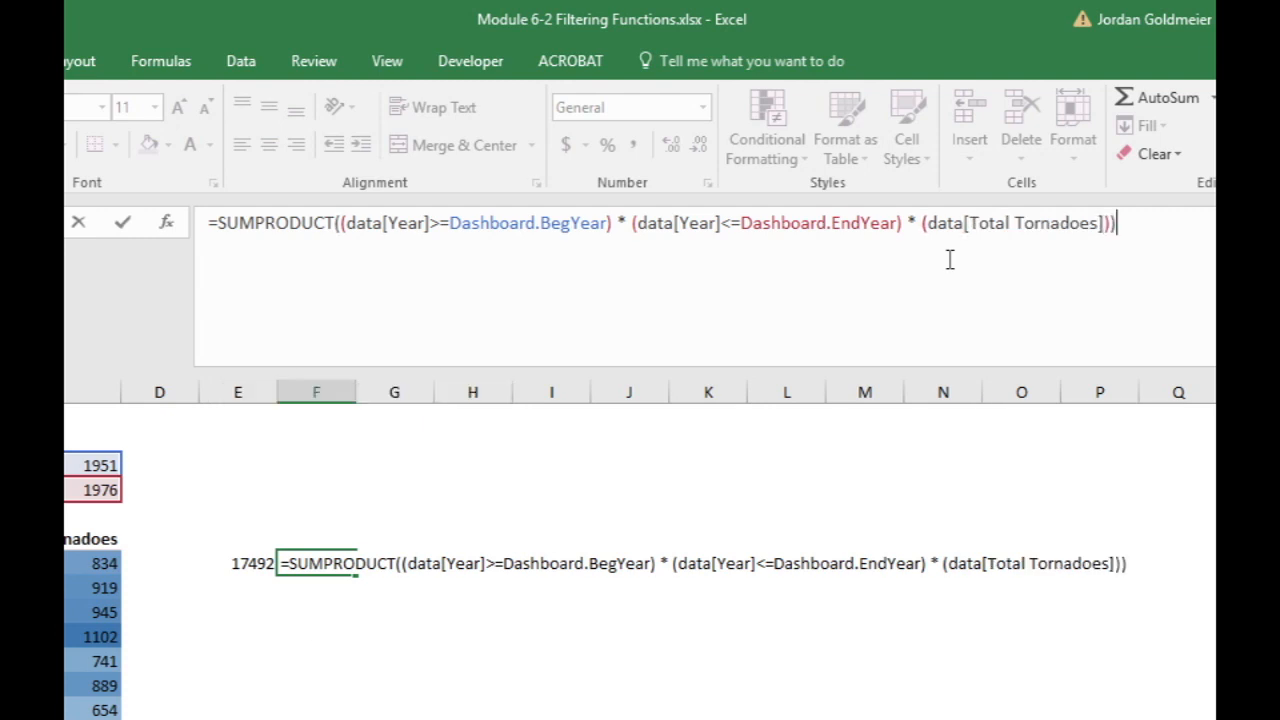
{"action": "key", "text": "ctrl+Return"}
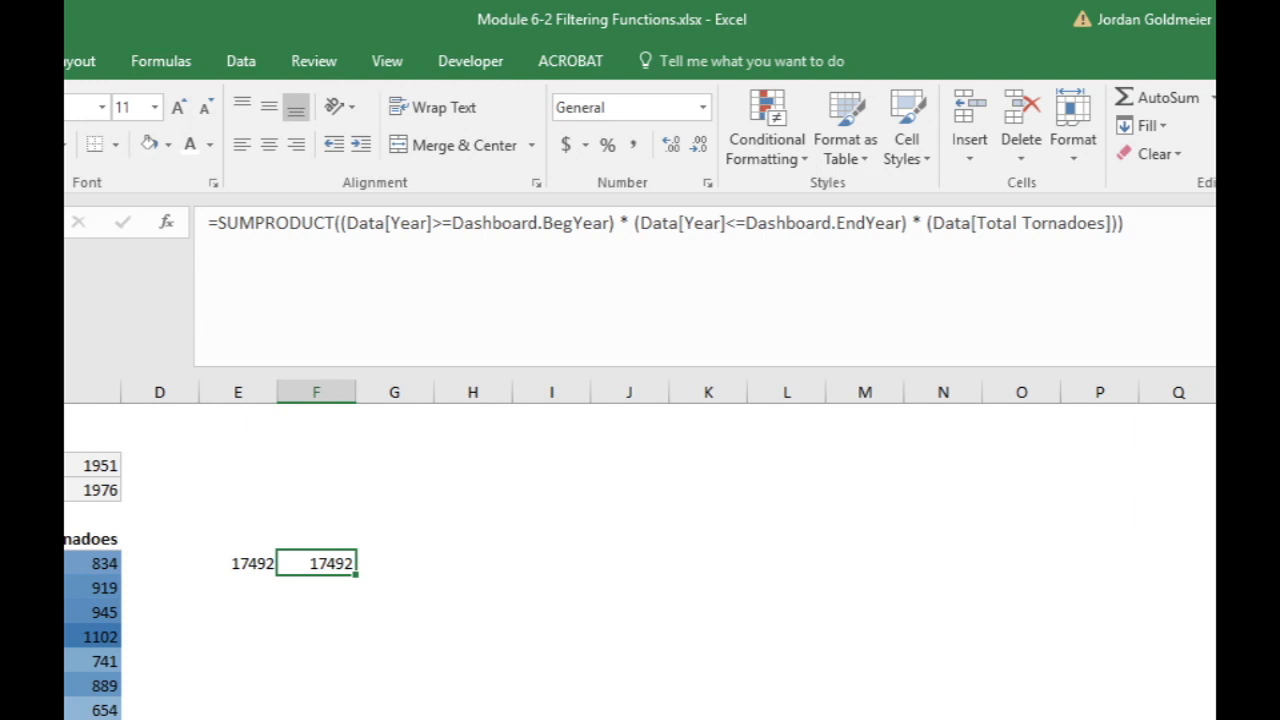
Set the dashboard's End Year to 1979
{"action": "left_click", "coordinate": [100, 490]}
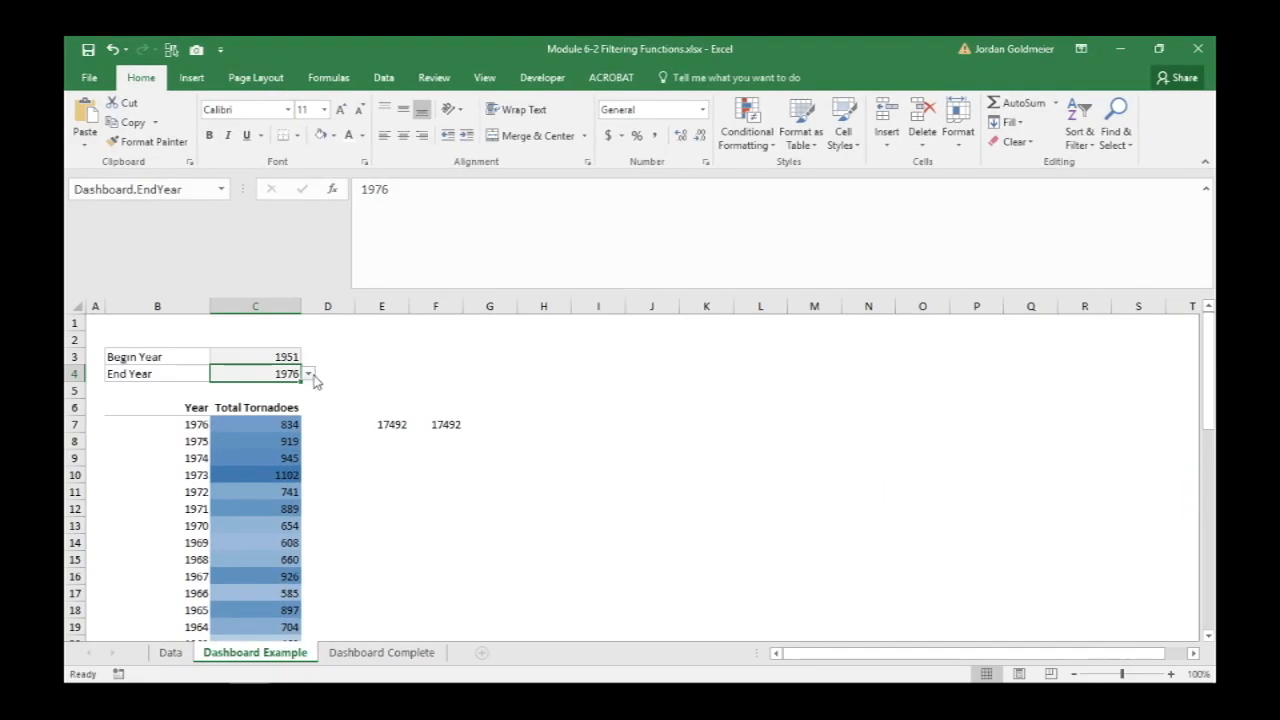
{"action": "left_click", "coordinate": [309, 374]}
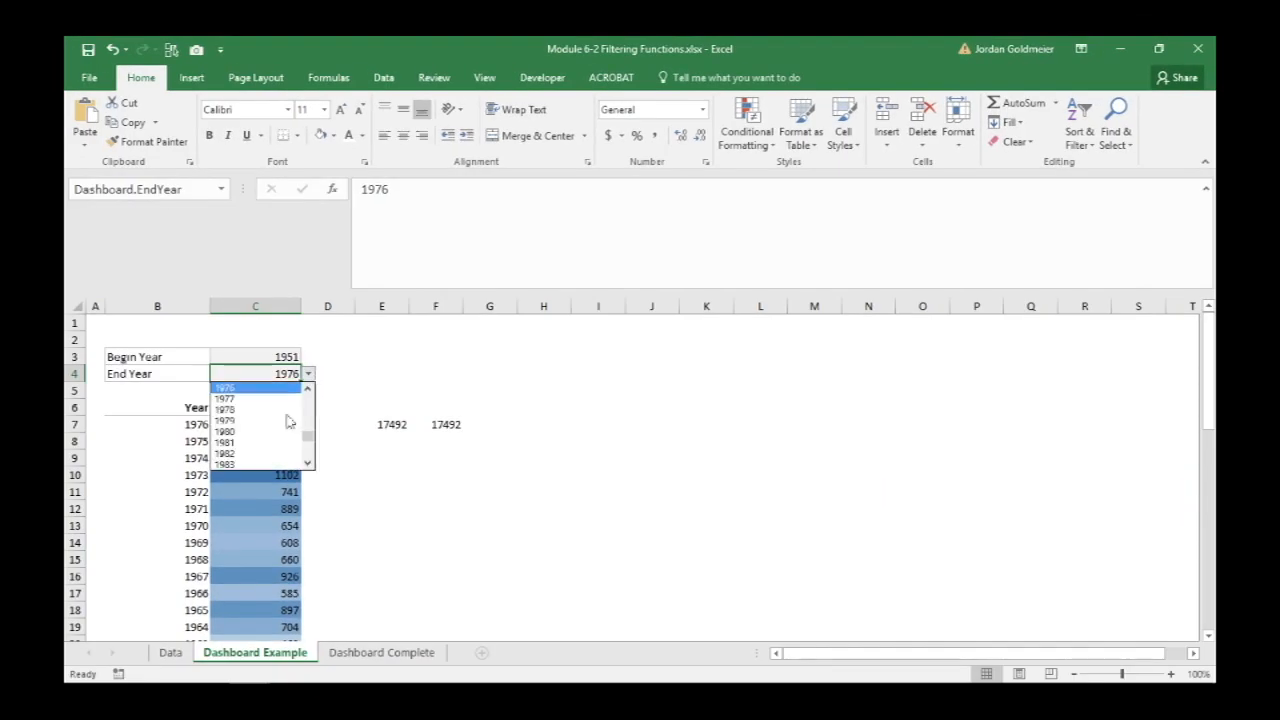
{"action": "left_click", "coordinate": [280, 392]}
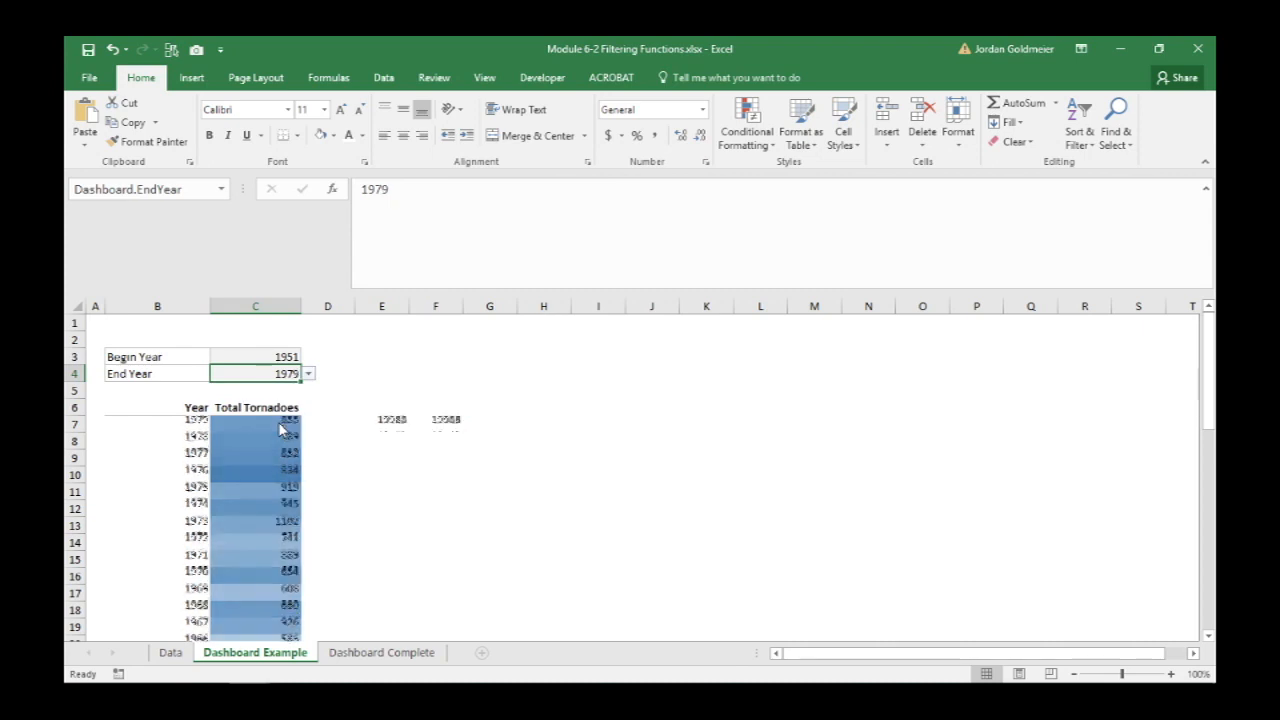
Open Evaluate Formula for the SUMPRODUCT formula in F7 and move its dialog aside
{"action": "left_click", "coordinate": [446, 425]}
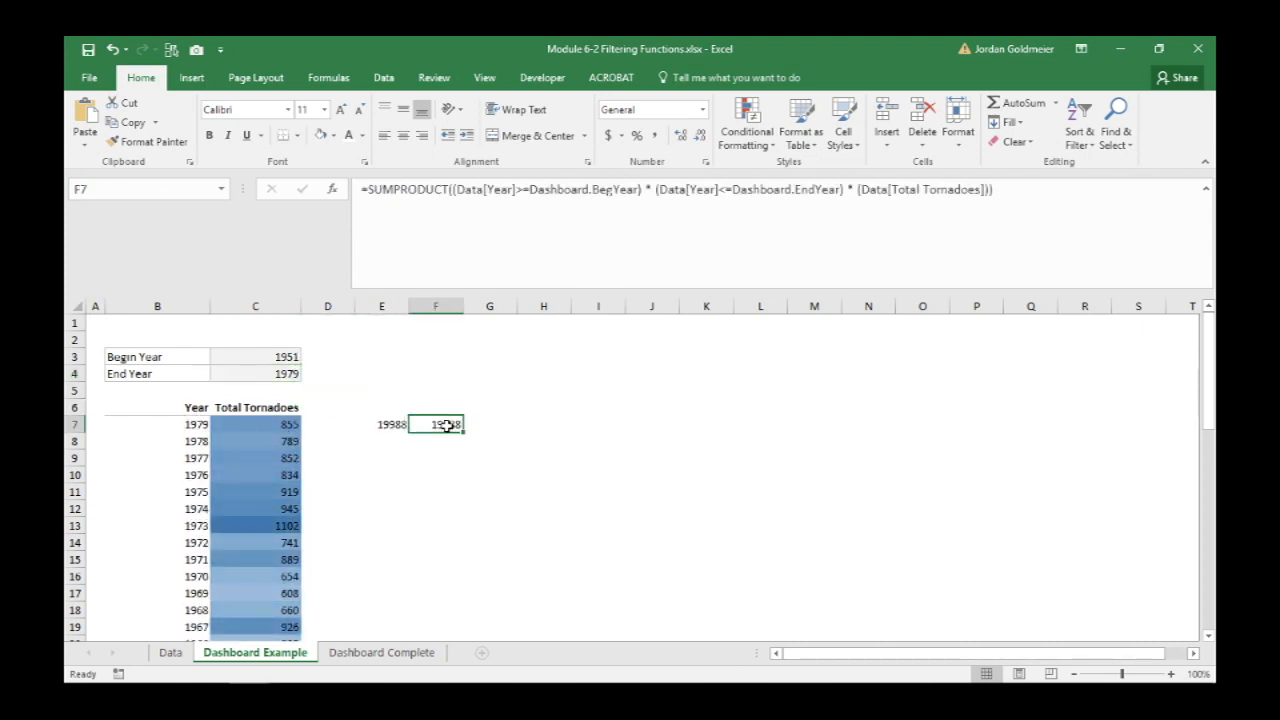
{"action": "left_click", "coordinate": [313, 77]}
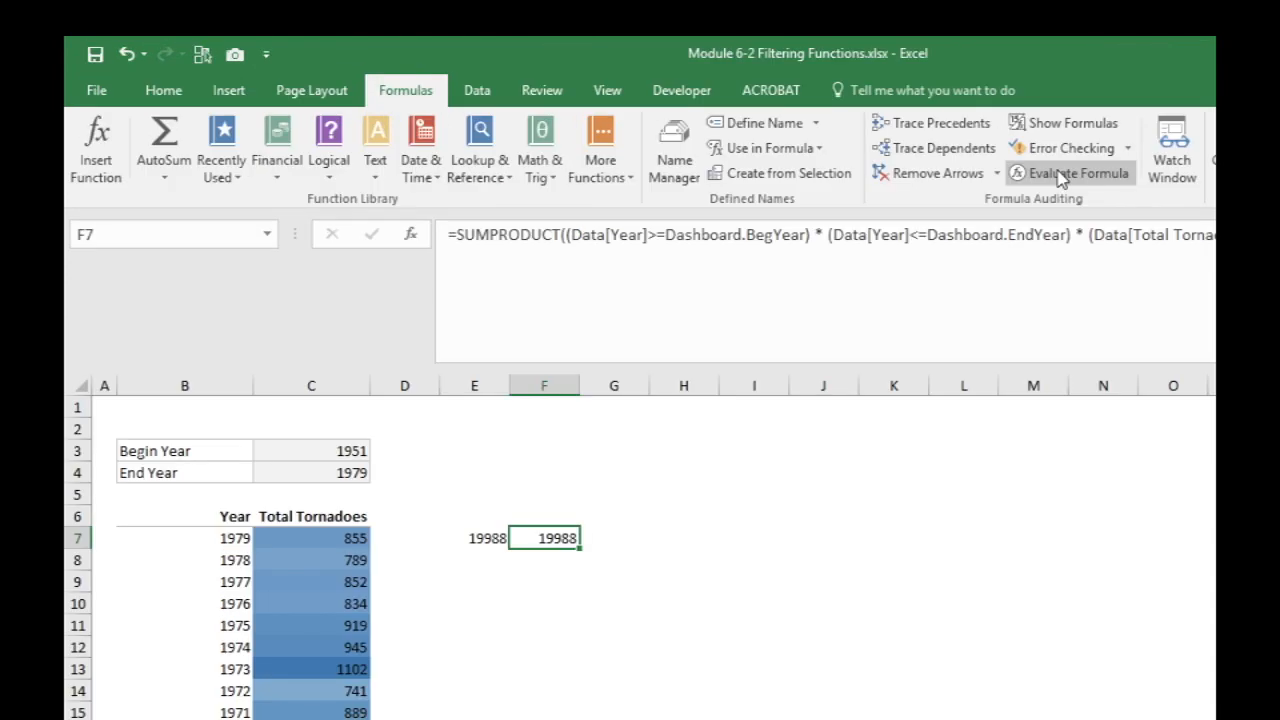
{"action": "left_click", "coordinate": [1058, 172]}
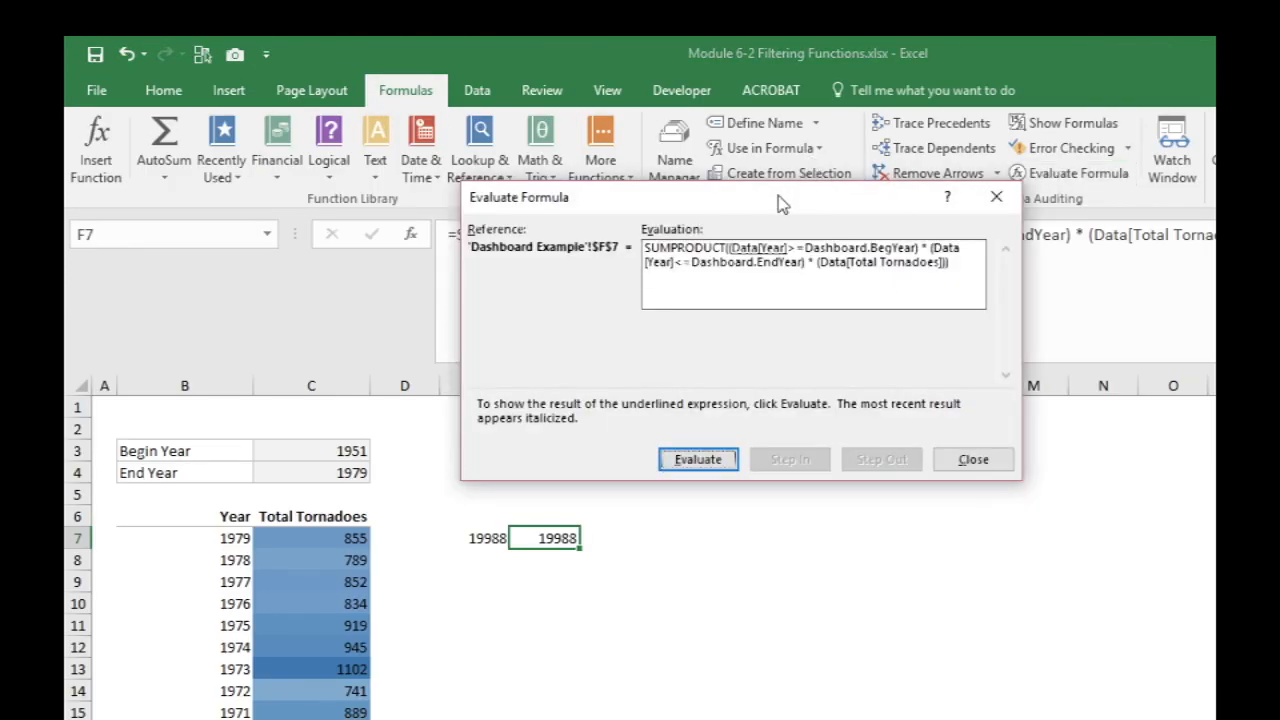
{"action": "left_click_drag", "start_coordinate": [778, 195], "coordinate": [644, 199]}
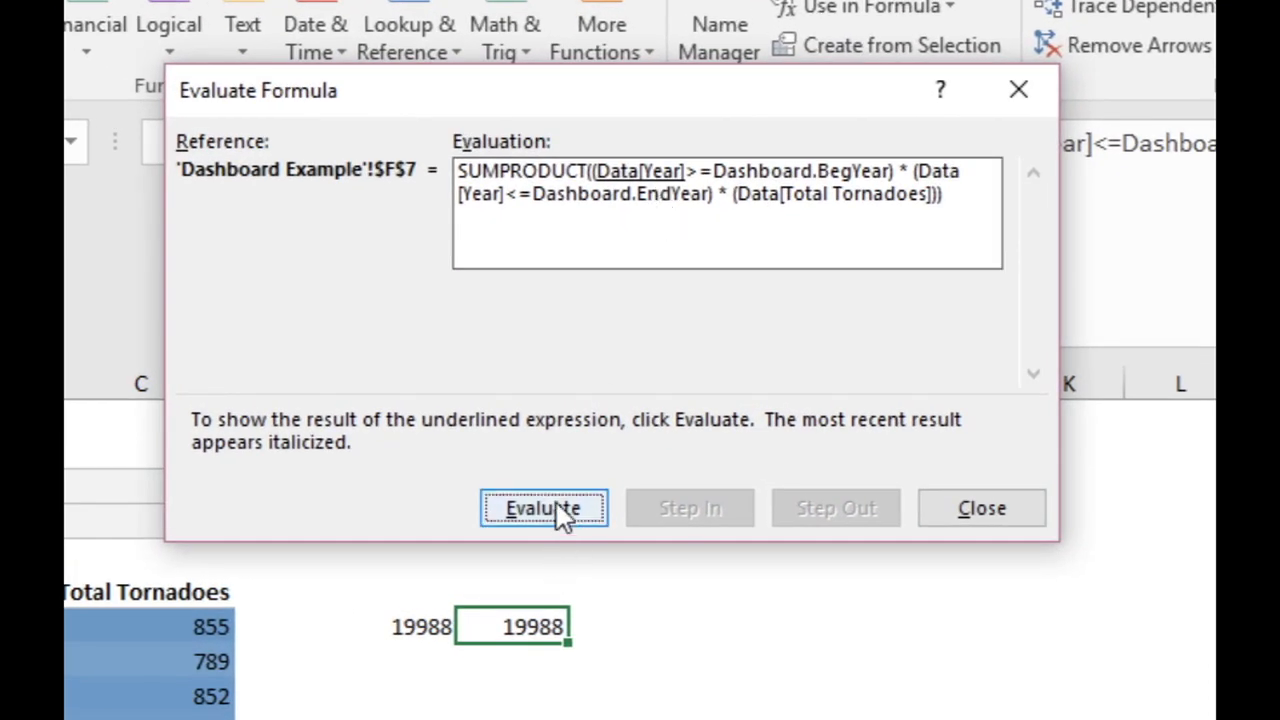
Evaluate the formula's Data[Year]>=Dashboard.BegYear comparison stage by stage, and examine the resulting array and the remaining expression
{"action": "left_click", "coordinate": [545, 510]}
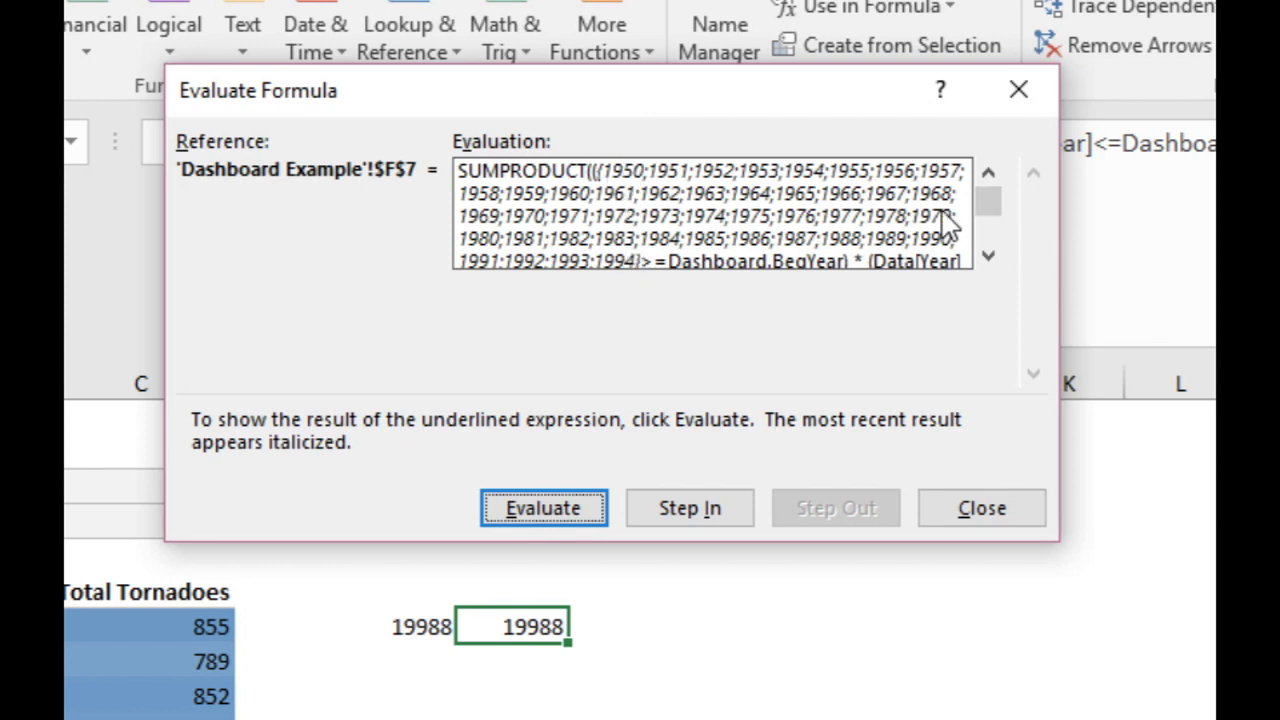
{"action": "left_click", "coordinate": [572, 508]}
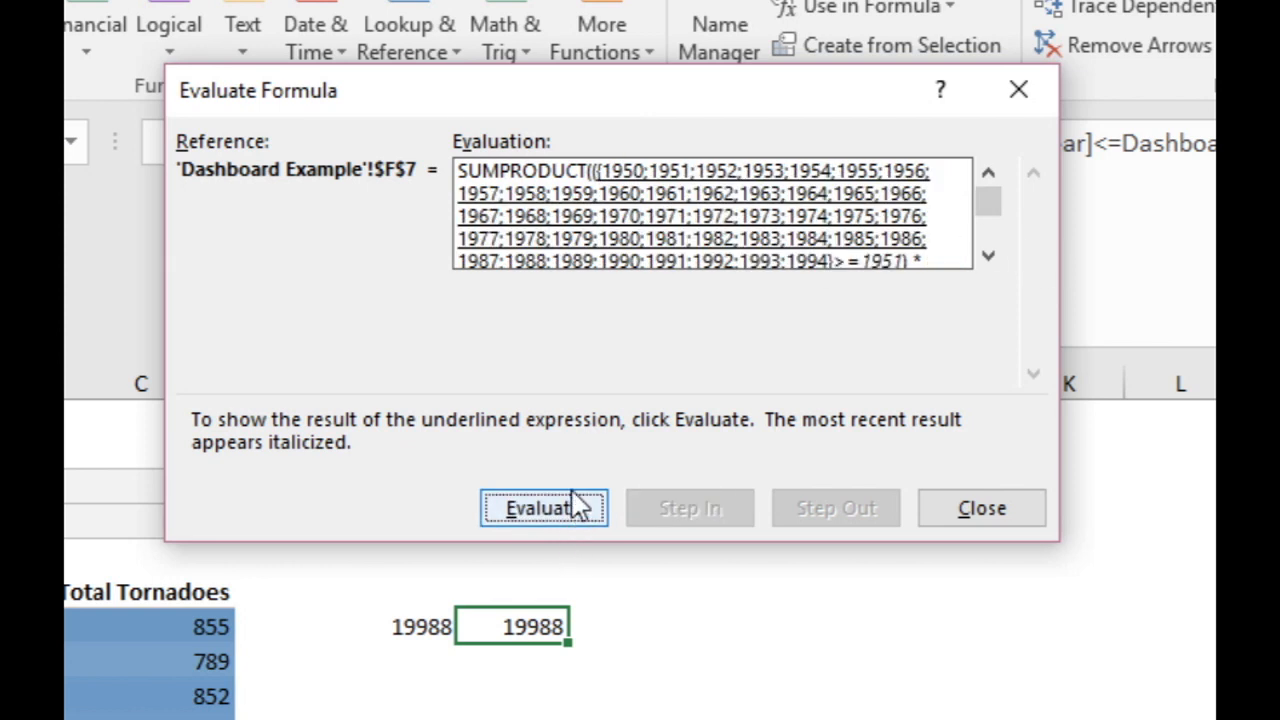
{"action": "left_click", "coordinate": [988, 257]}
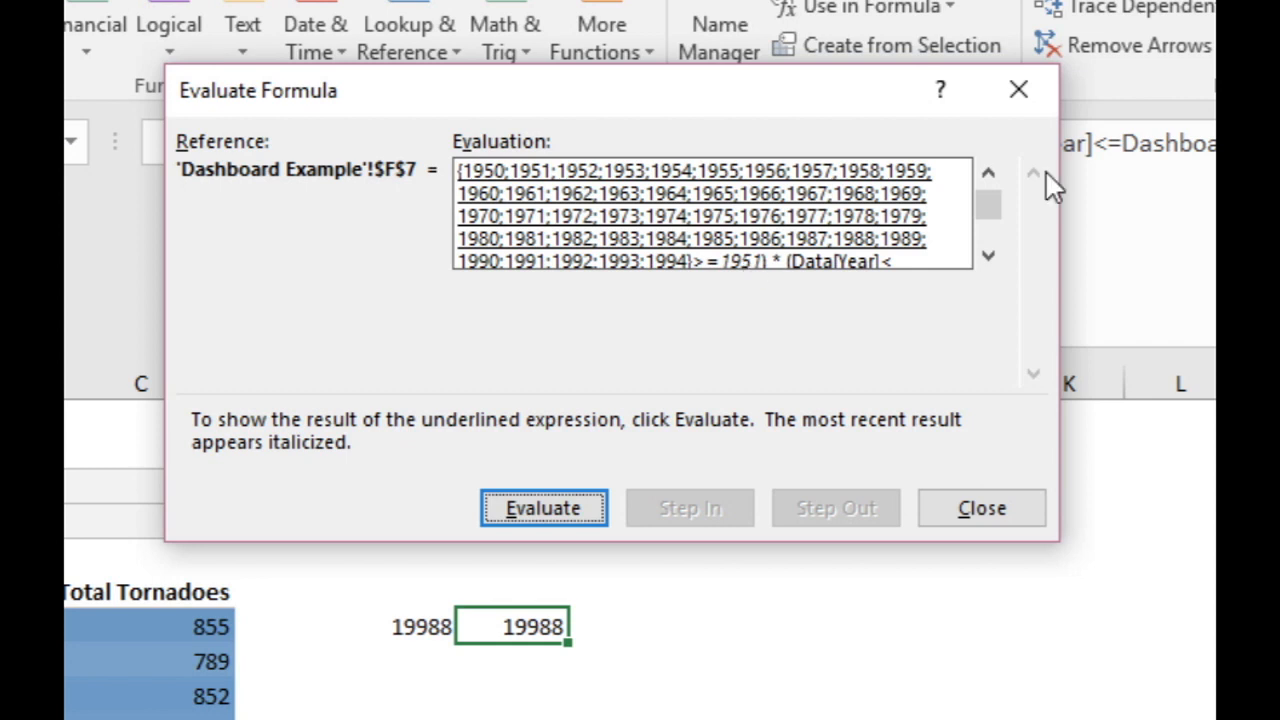
{"action": "left_click", "coordinate": [988, 172]}
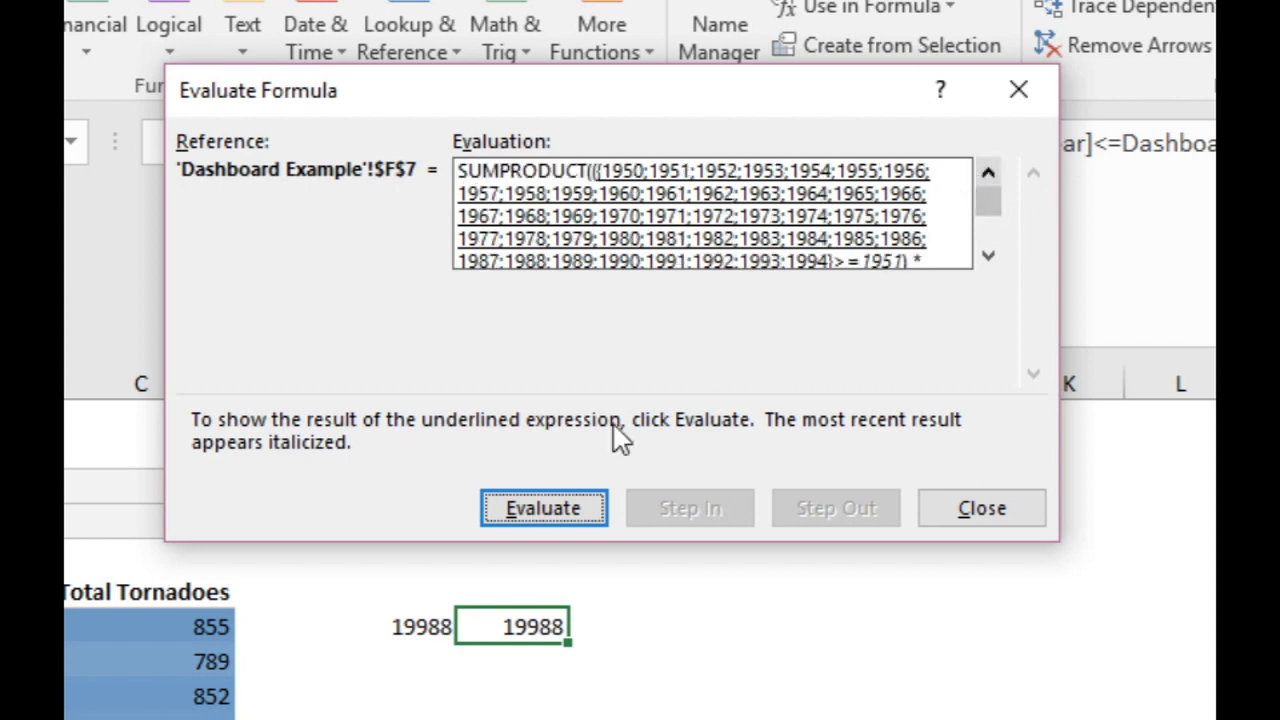
{"action": "left_click", "coordinate": [548, 510]}
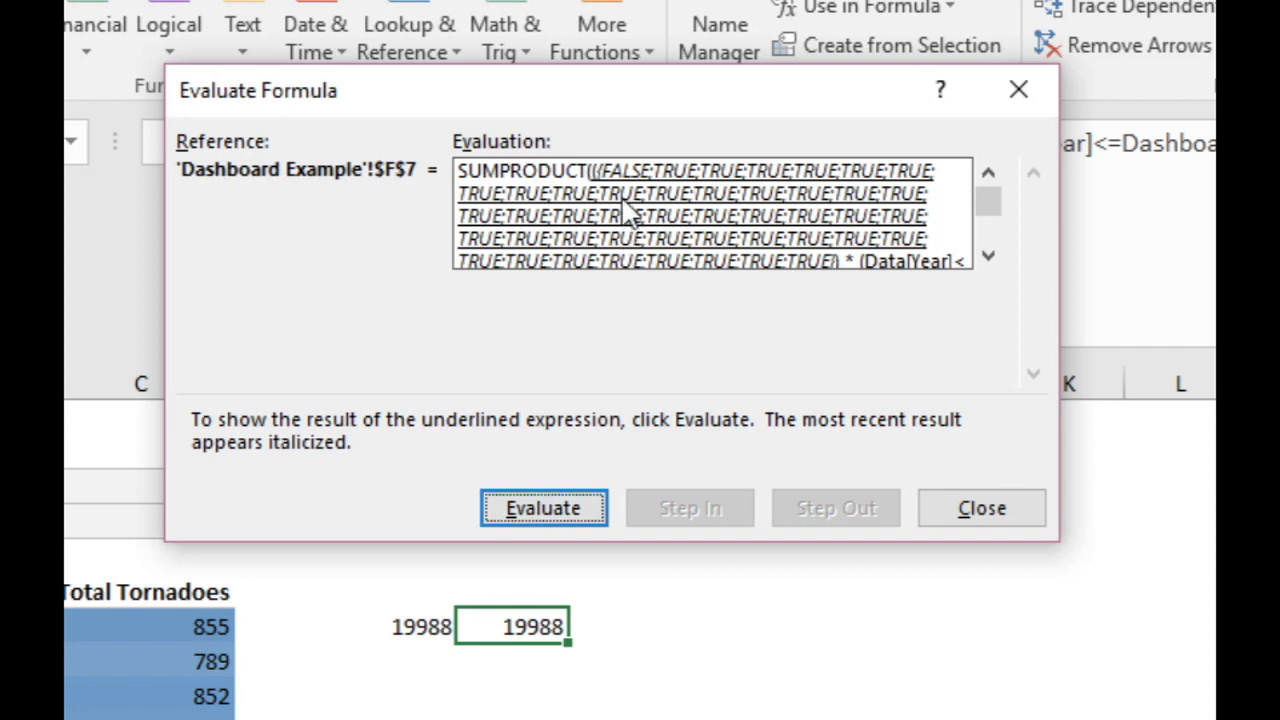
{"action": "left_click", "coordinate": [988, 256]}
{"action": "left_click", "coordinate": [992, 260]}
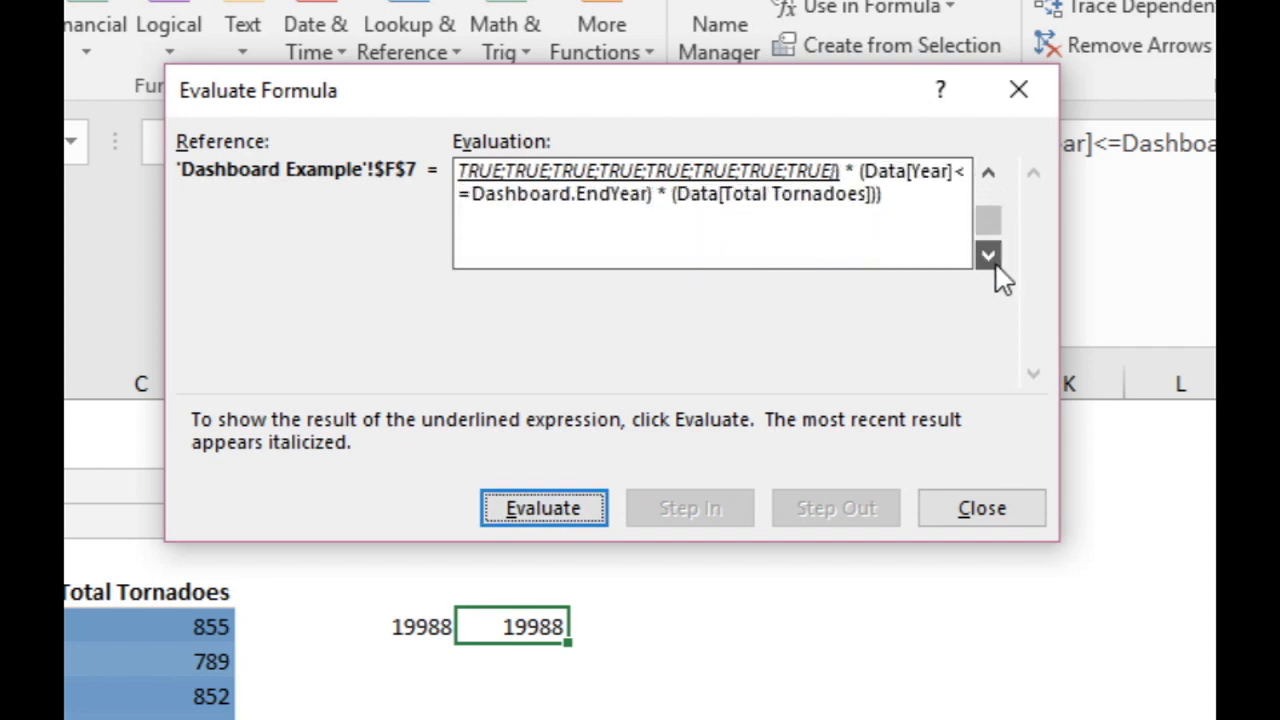
Resolve the parentheses around the begin-year array in the evaluation, and examine which term of the formula is evaluated next
{"action": "left_click", "coordinate": [989, 172]}
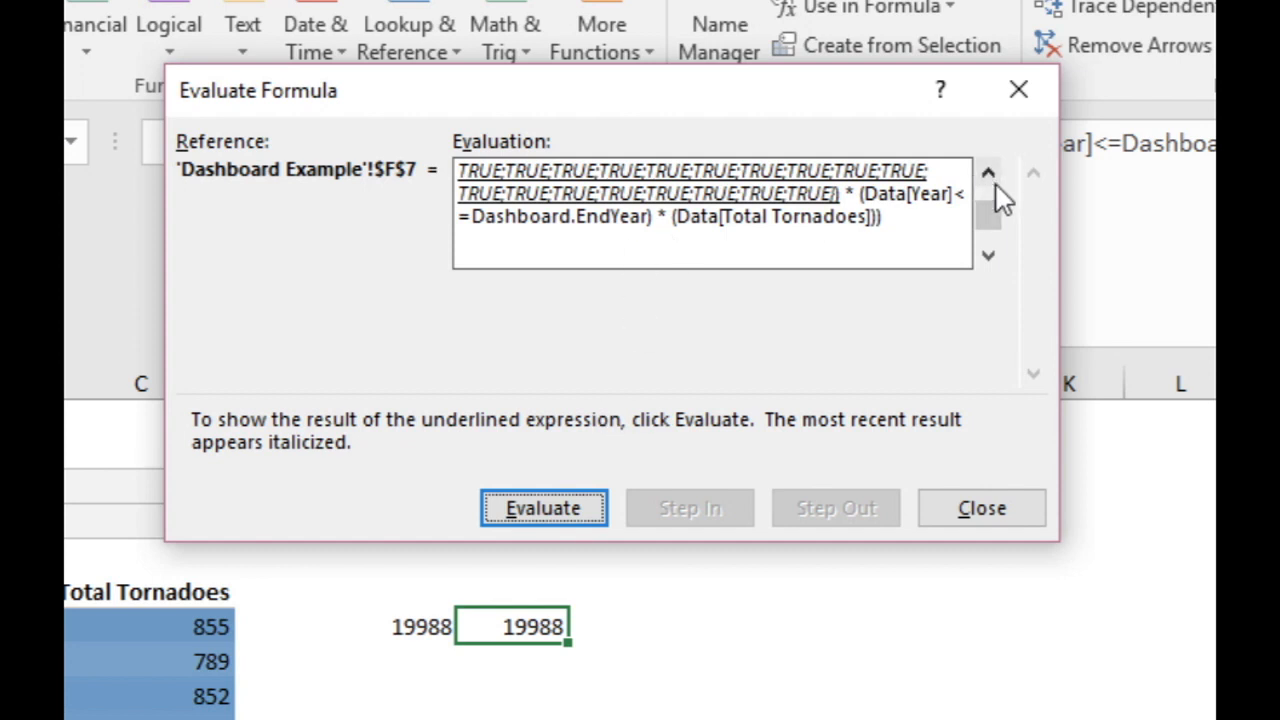
{"action": "left_click", "coordinate": [578, 508]}
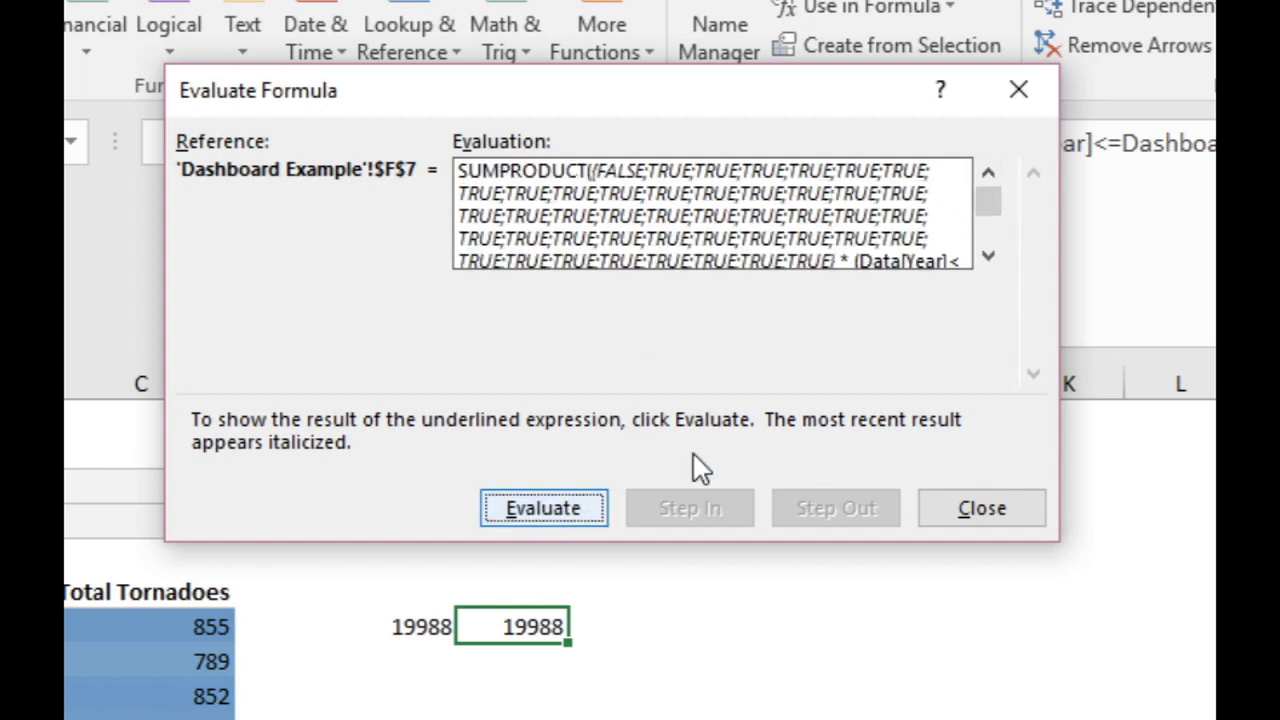
{"action": "left_click", "coordinate": [995, 252]}
{"action": "left_click", "coordinate": [995, 252]}
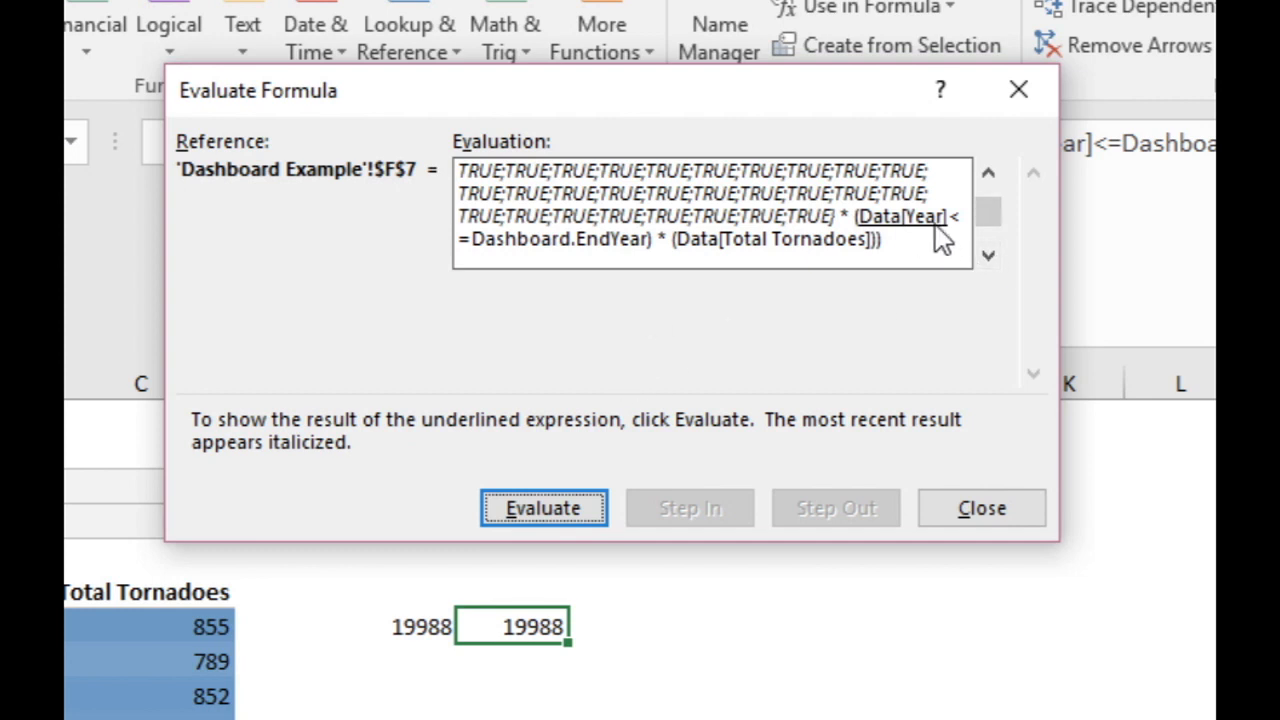
Evaluate Data[Year] in the end-year condition and examine the array of years through to the remaining expression
{"action": "left_click", "coordinate": [545, 508]}
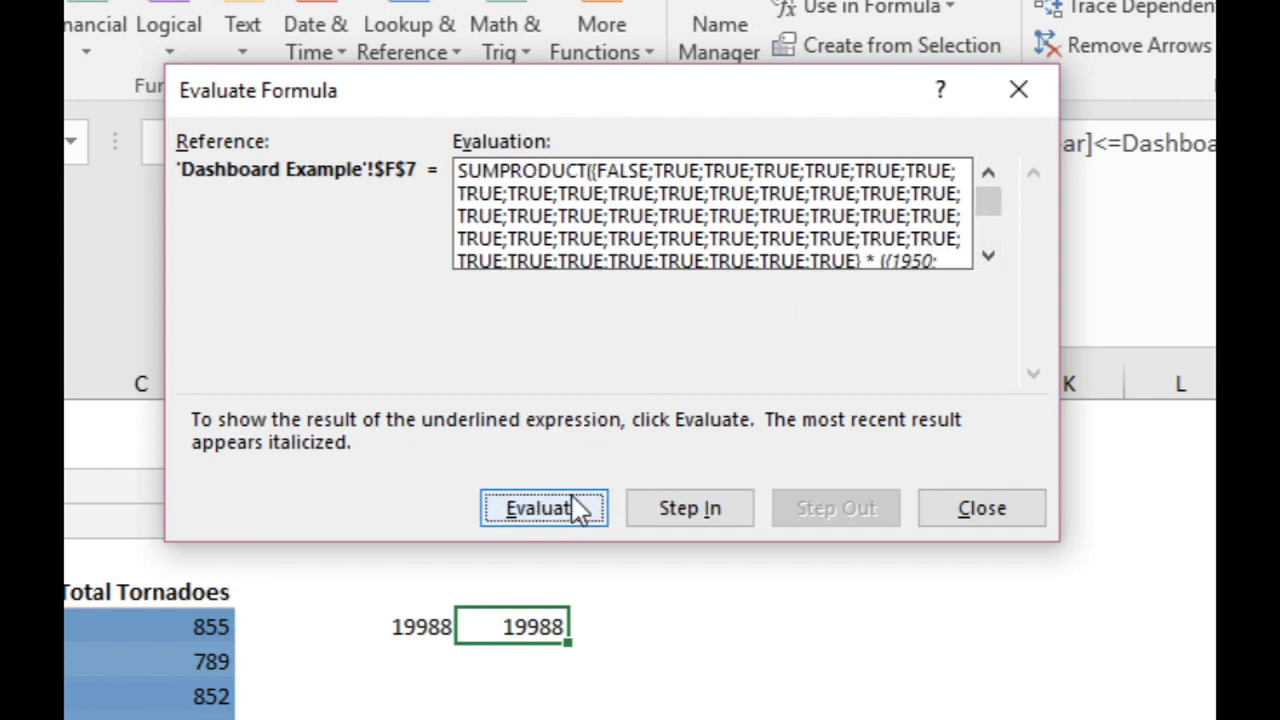
{"action": "left_click", "coordinate": [989, 257]}
{"action": "left_click", "coordinate": [989, 257]}
{"action": "left_click", "coordinate": [989, 257]}
{"action": "left_click", "coordinate": [989, 257]}
{"action": "left_click", "coordinate": [989, 257]}
{"action": "left_click", "coordinate": [989, 257]}
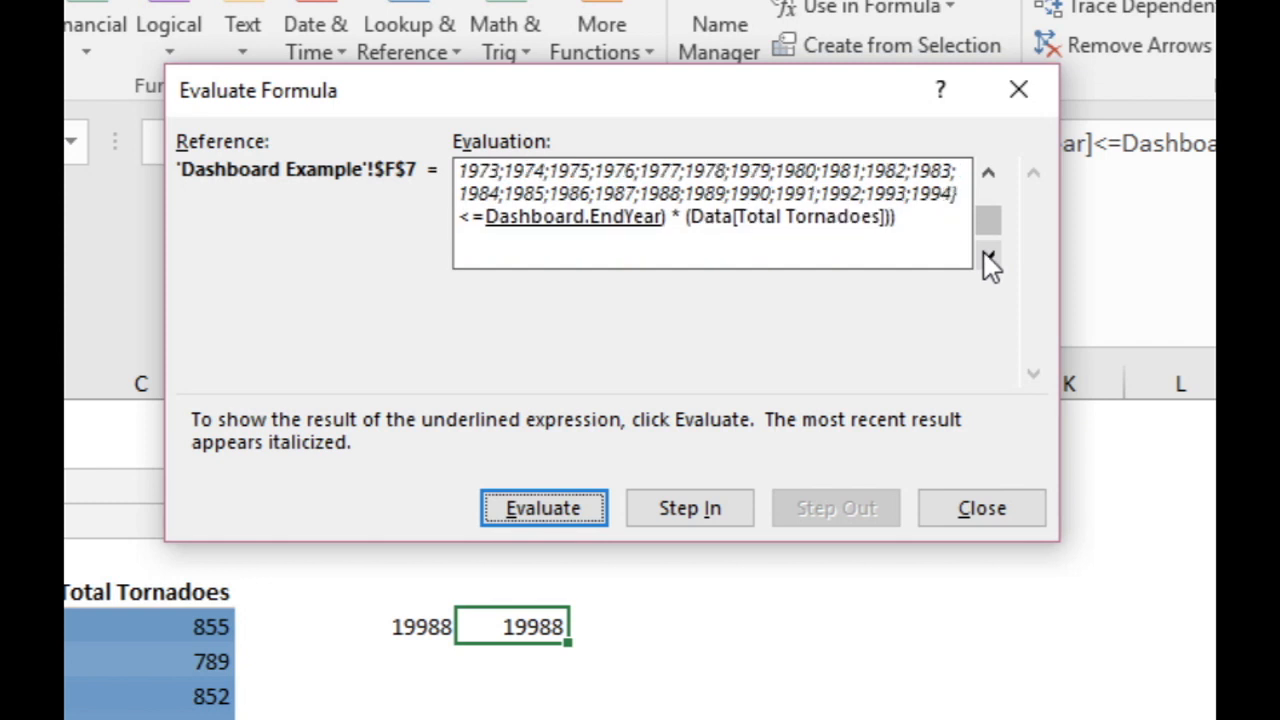
Evaluate Dashboard.EndYear and examine the value substituted into the comparison with the years array
{"action": "left_click", "coordinate": [555, 510]}
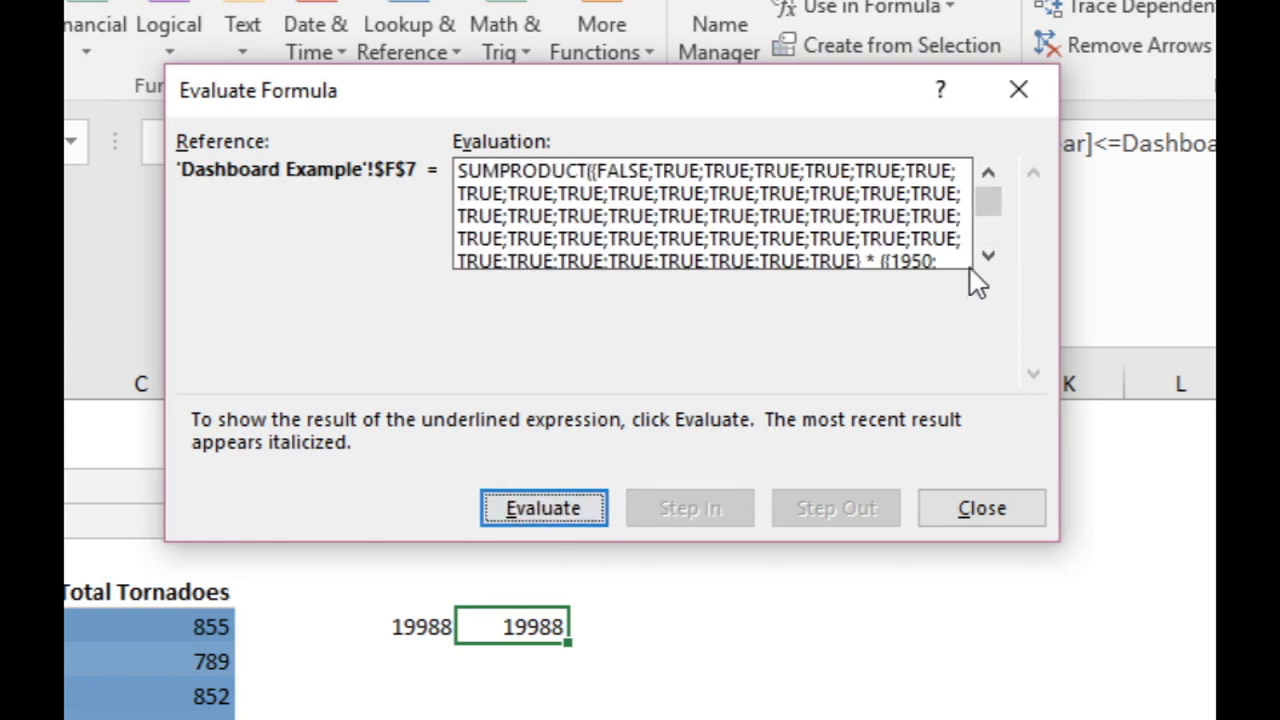
{"action": "left_click", "coordinate": [988, 248]}
{"action": "left_click", "coordinate": [988, 248]}
{"action": "left_click", "coordinate": [988, 248]}
{"action": "left_click", "coordinate": [988, 248]}
{"action": "left_click", "coordinate": [988, 248]}
{"action": "left_click", "coordinate": [988, 248]}
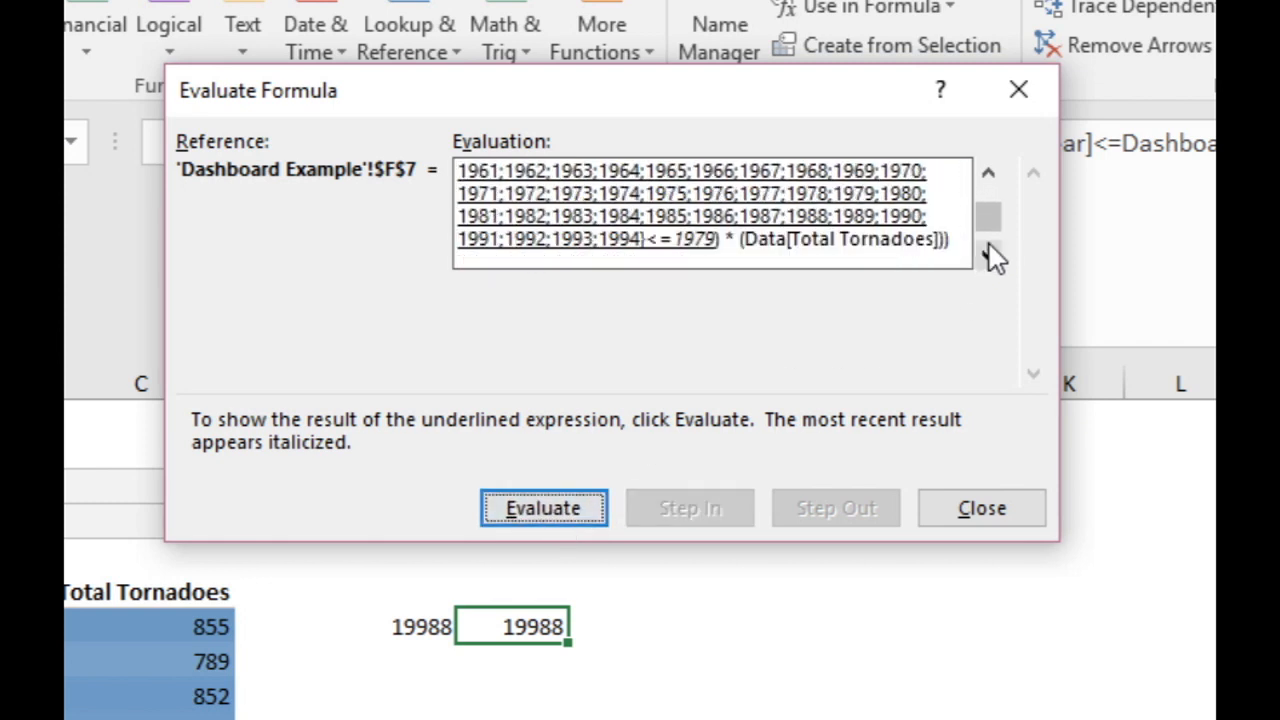
{"action": "left_click", "coordinate": [989, 256]}
Evaluate the end-year <= comparison and examine the resulting TRUE/FALSE array from start to end
{"action": "left_click", "coordinate": [520, 510]}
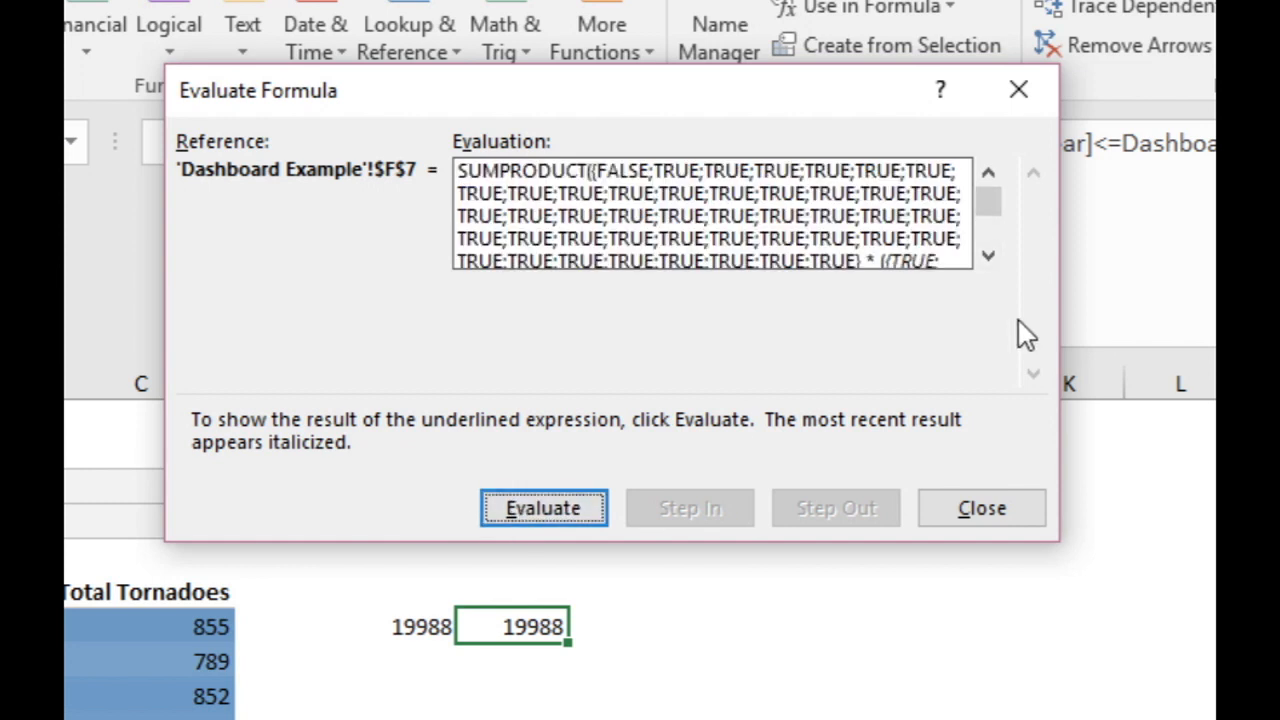
{"action": "left_click", "coordinate": [988, 255]}
{"action": "left_click", "coordinate": [988, 255]}
{"action": "left_click", "coordinate": [988, 255]}
{"action": "left_click", "coordinate": [988, 255]}
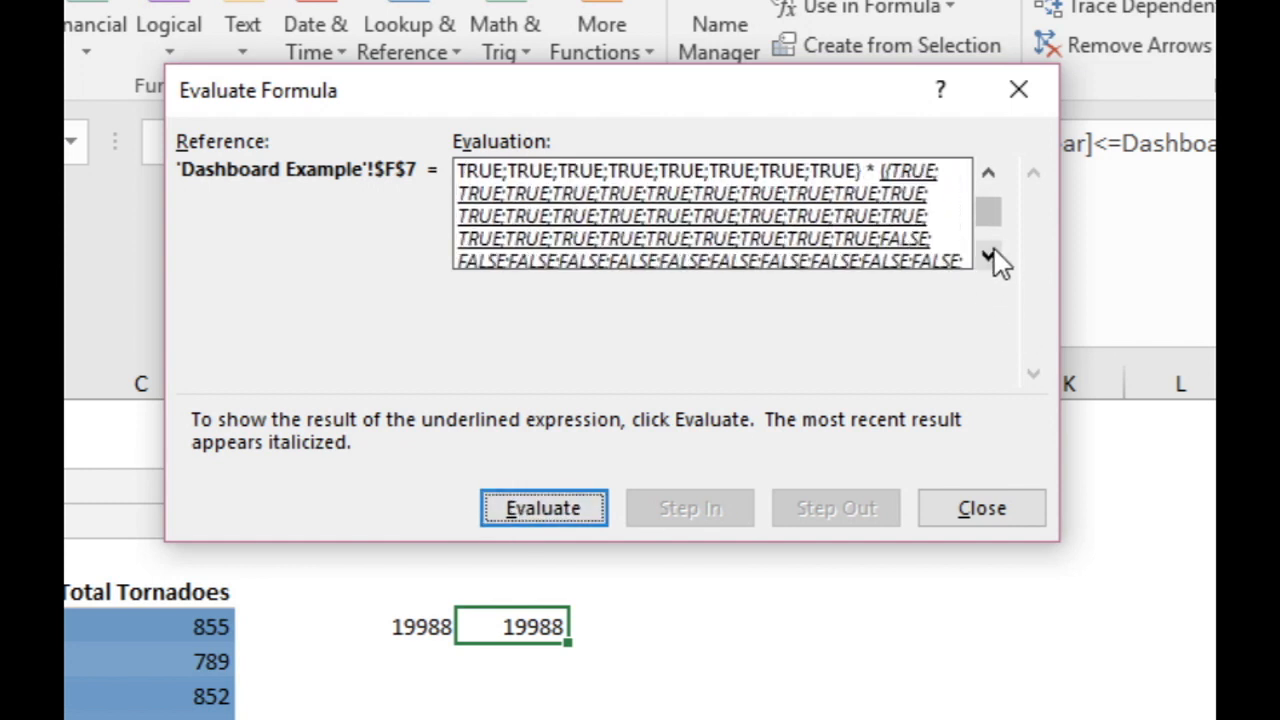
{"action": "left_click", "coordinate": [989, 256]}
{"action": "left_click", "coordinate": [989, 256]}
{"action": "left_click", "coordinate": [989, 256]}
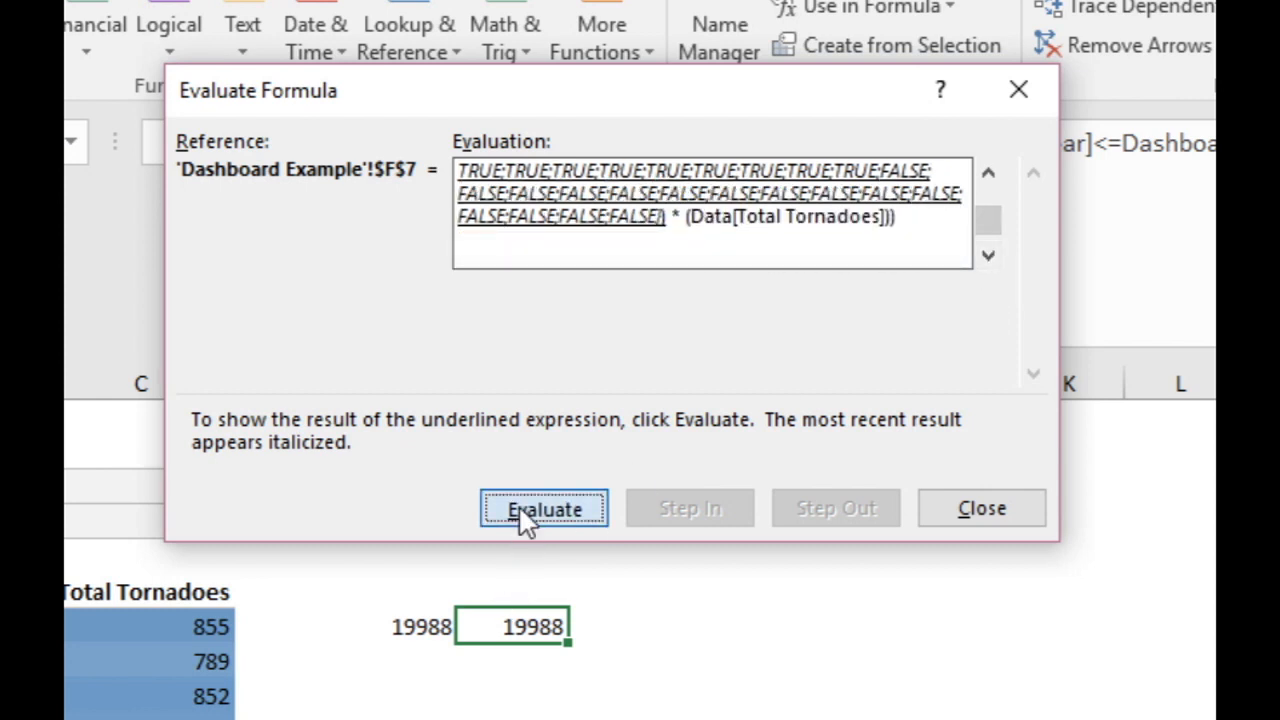
Resolve the end-year array's parentheses, examine both condition arrays, and evaluate their multiplication
{"action": "left_click", "coordinate": [518, 508]}
{"action": "left_click", "coordinate": [988, 256]}
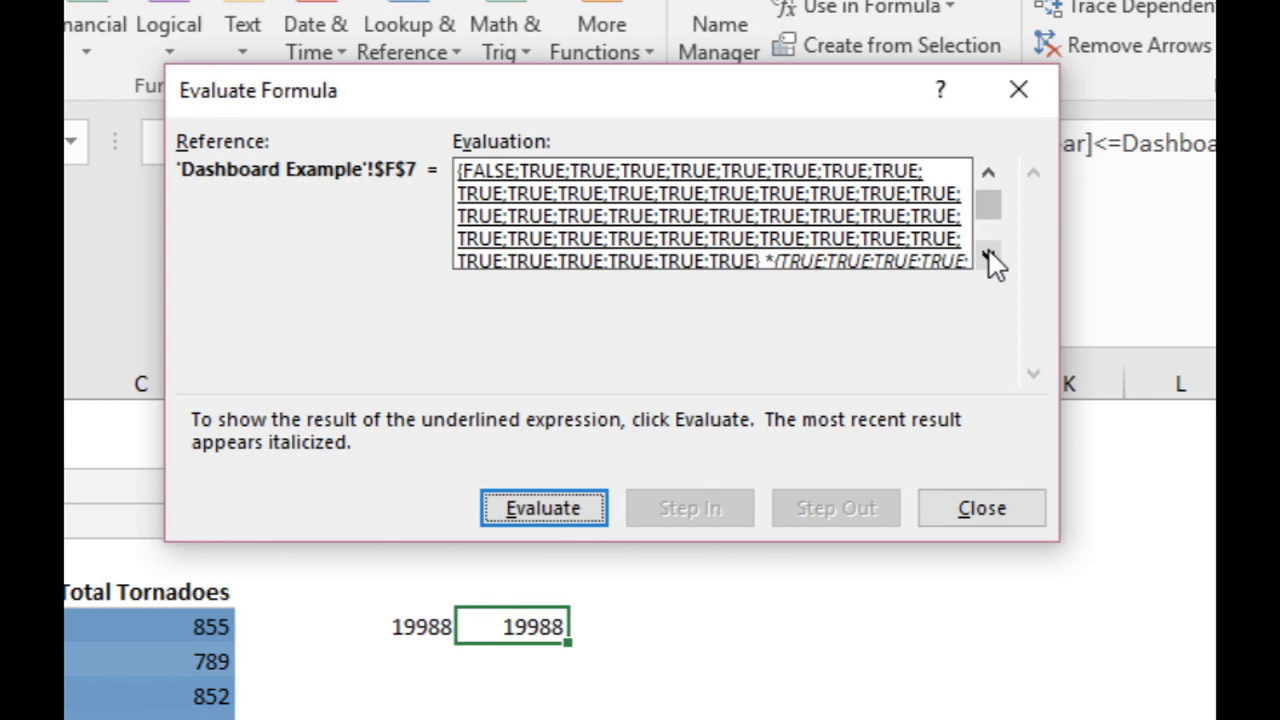
{"action": "left_click", "coordinate": [989, 256]}
{"action": "left_click", "coordinate": [989, 256]}
{"action": "left_click", "coordinate": [989, 256]}
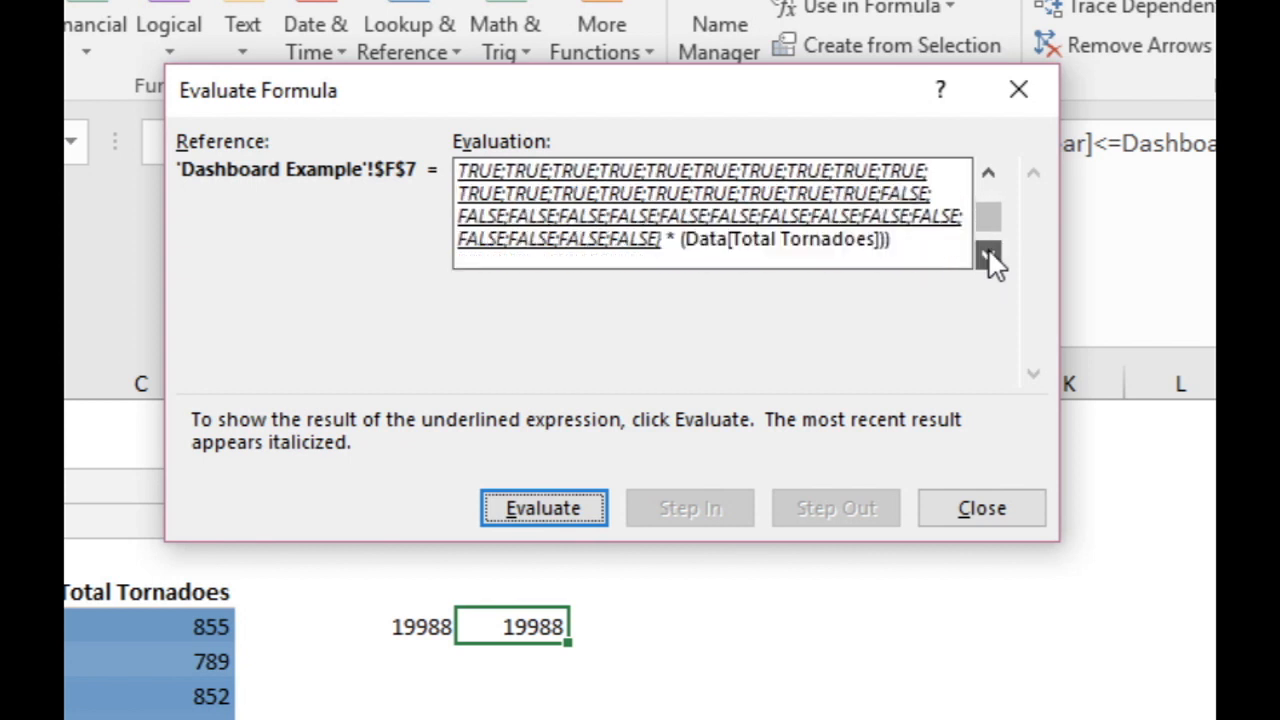
{"action": "left_click", "coordinate": [525, 512]}
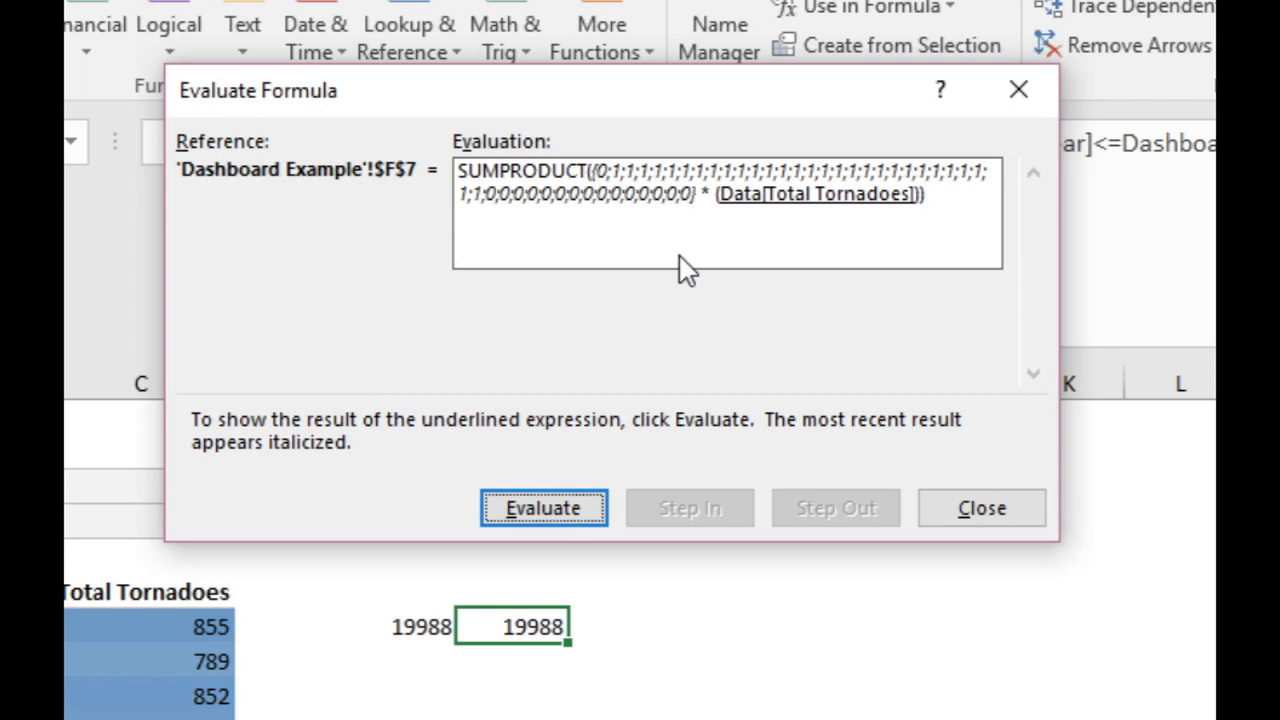
Evaluate Data[Total Tornadoes], its multiplication by the condition array and the final SUMPRODUCT result, and close the evaluation
{"action": "left_click", "coordinate": [543, 512]}
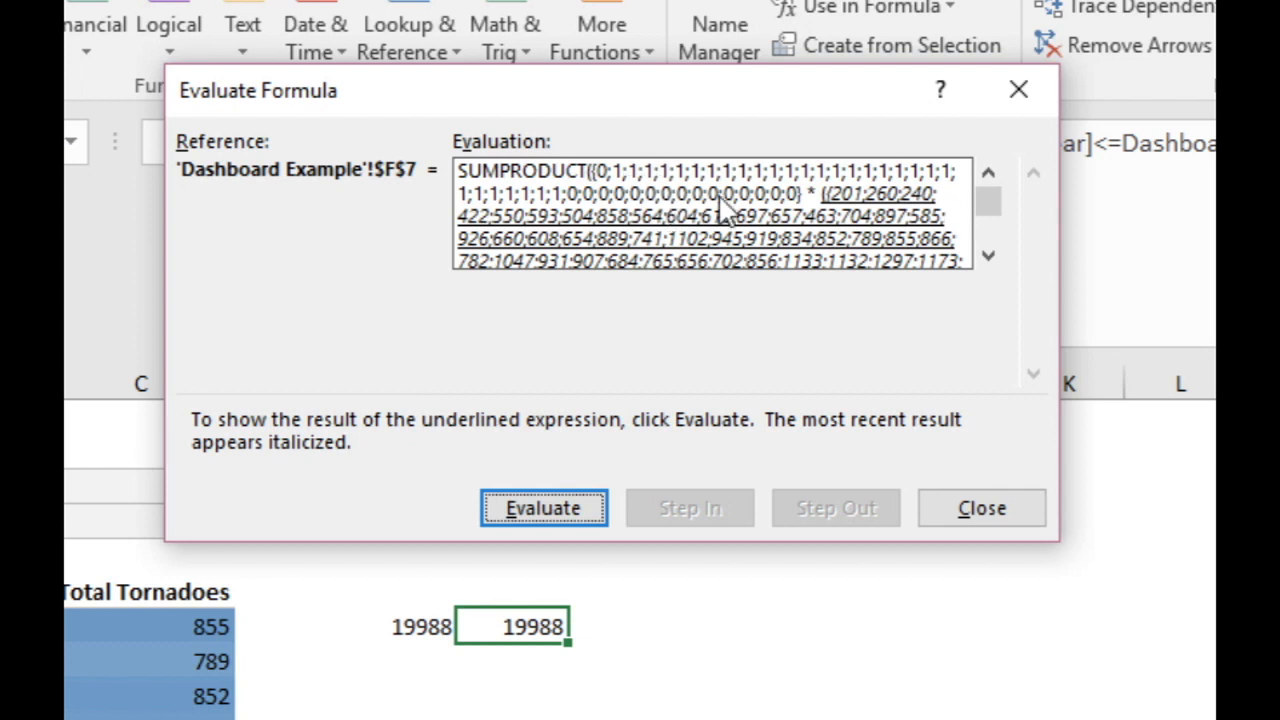
{"action": "left_click", "coordinate": [515, 512]}
{"action": "left_click", "coordinate": [515, 512]}
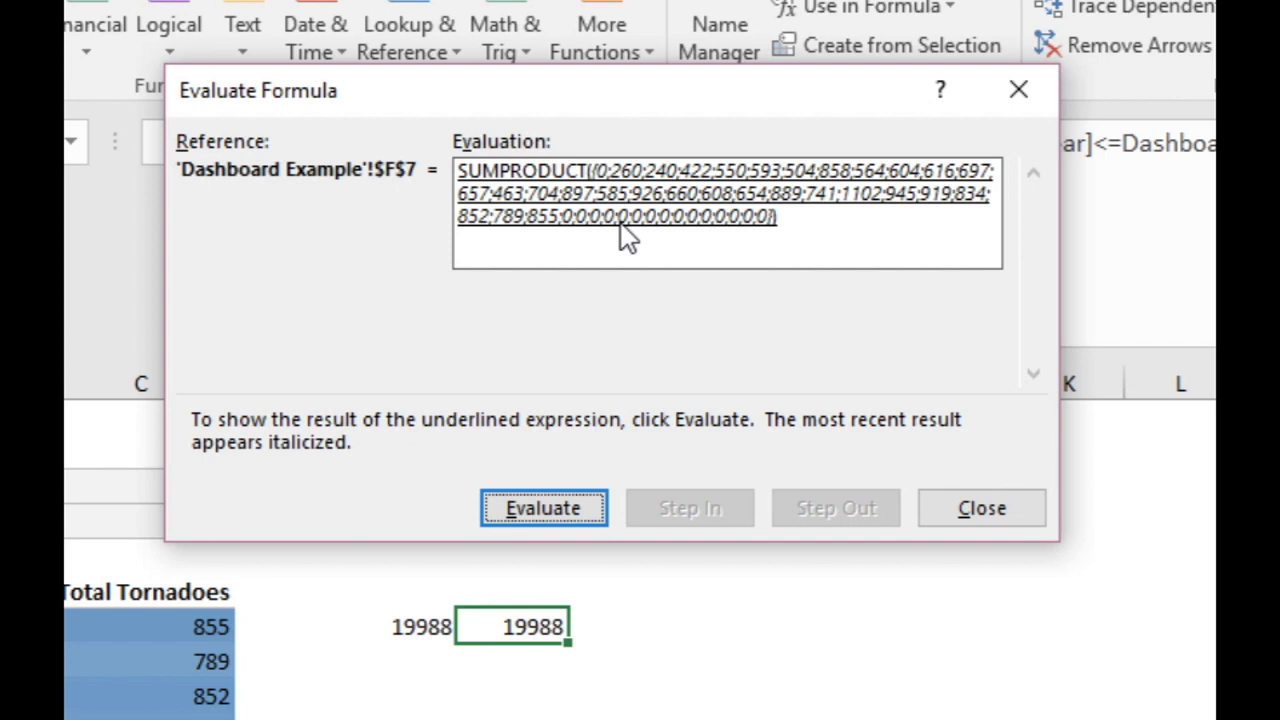
{"action": "left_click", "coordinate": [552, 513]}
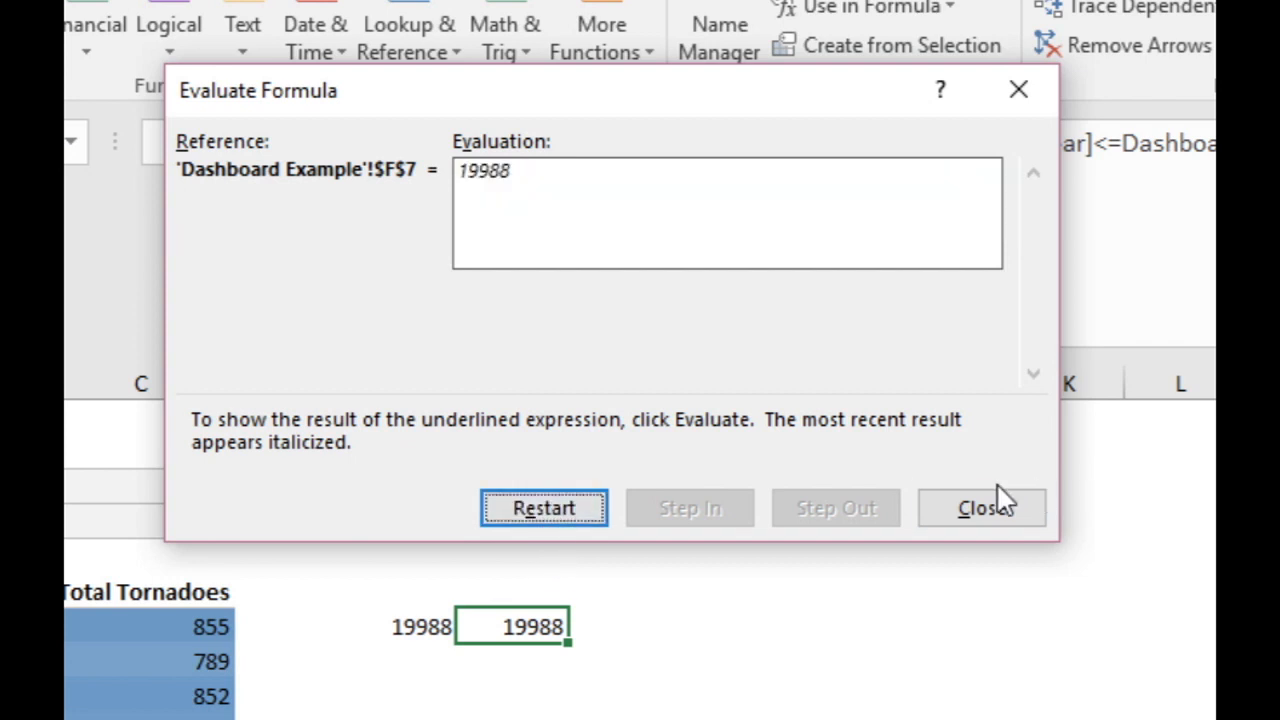
{"action": "left_click", "coordinate": [984, 510]}
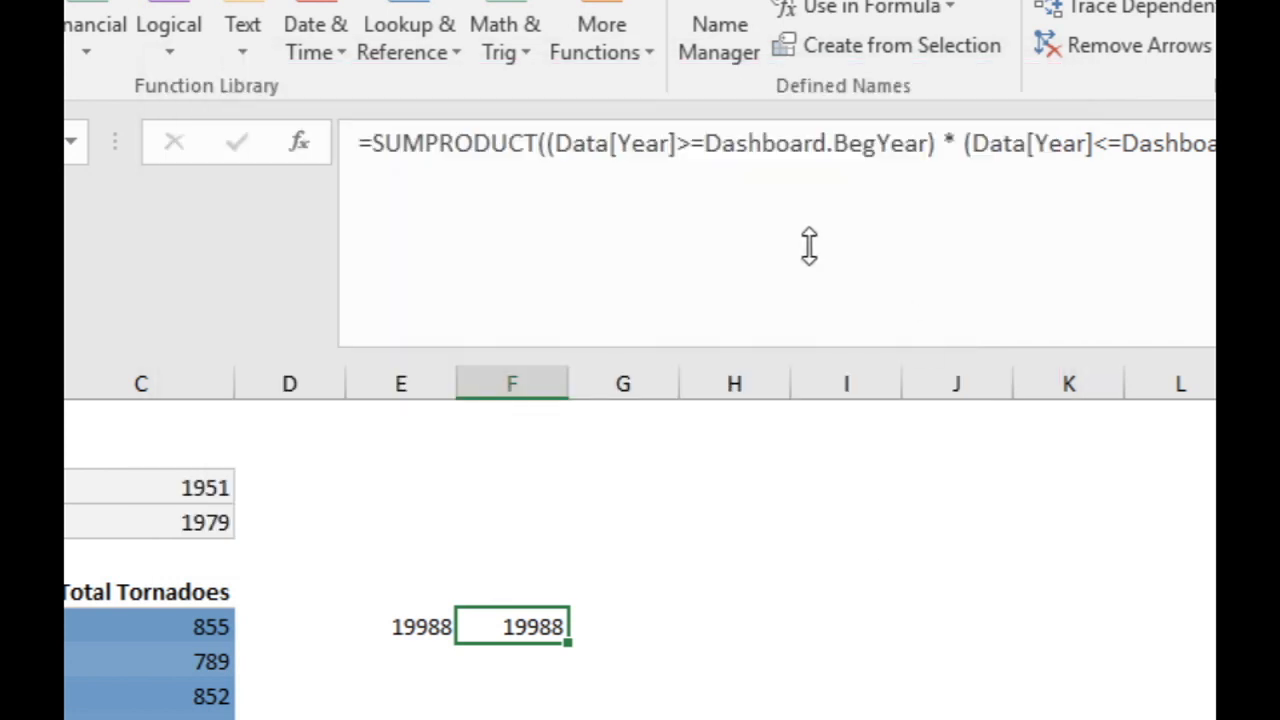
Break the SUMPRODUCT formula in F7 so each of its three parenthesized factors stands on its own indented line, and commit it
{"action": "left_click", "coordinate": [545, 142]}
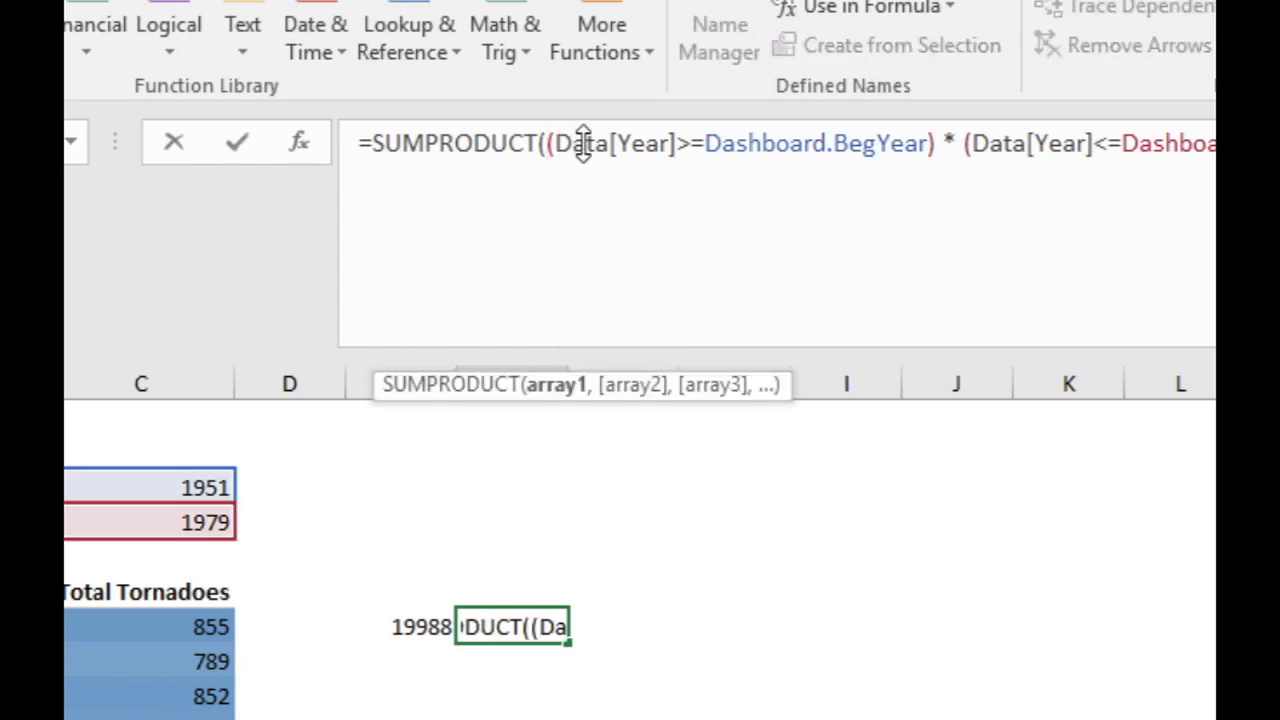
{"action": "key", "text": "alt+Return"}
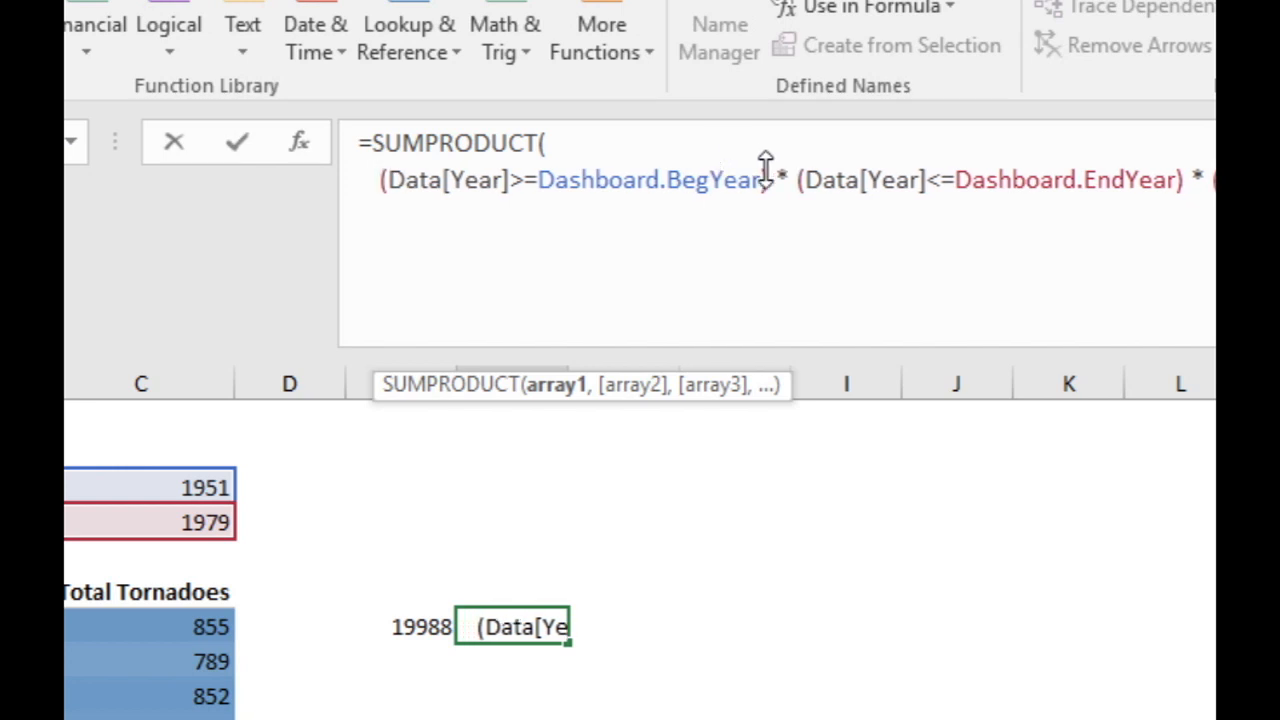
{"action": "left_click", "coordinate": [795, 180]}
{"action": "key", "text": "alt+Return"}
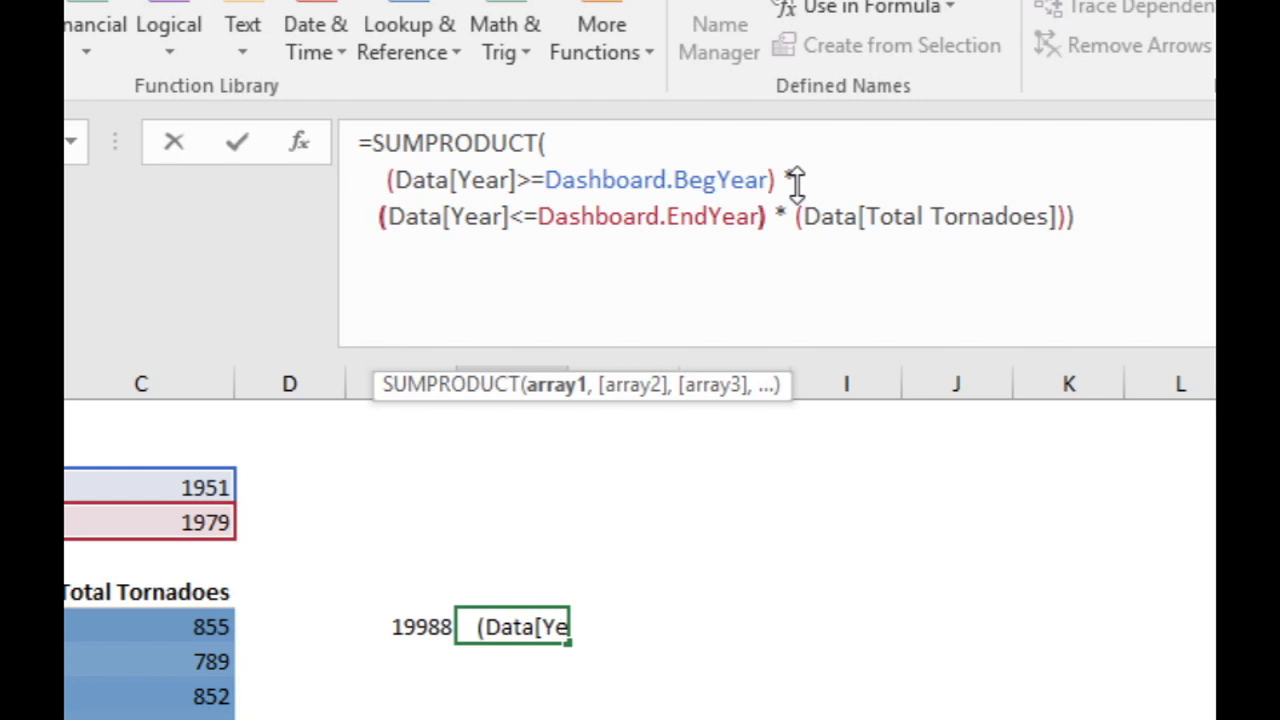
{"action": "key", "text": "Down"}
{"action": "left_click", "coordinate": [804, 200]}
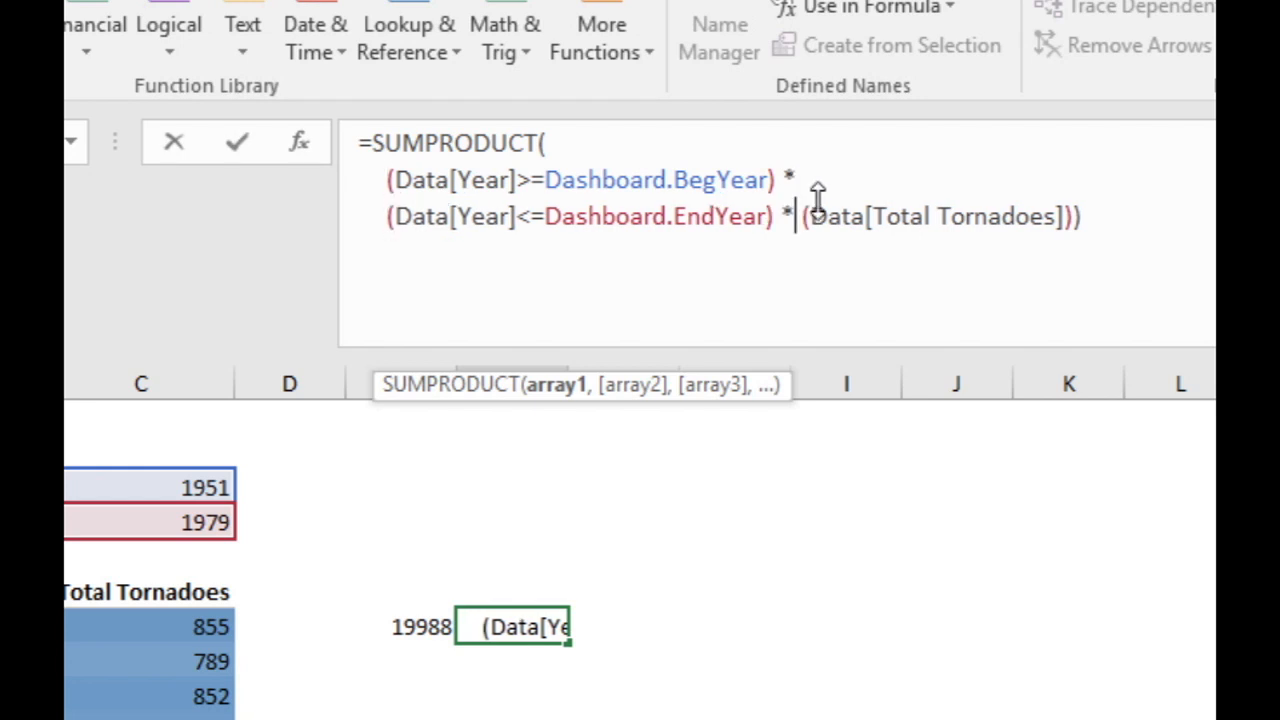
{"action": "key", "text": "alt+Return"}
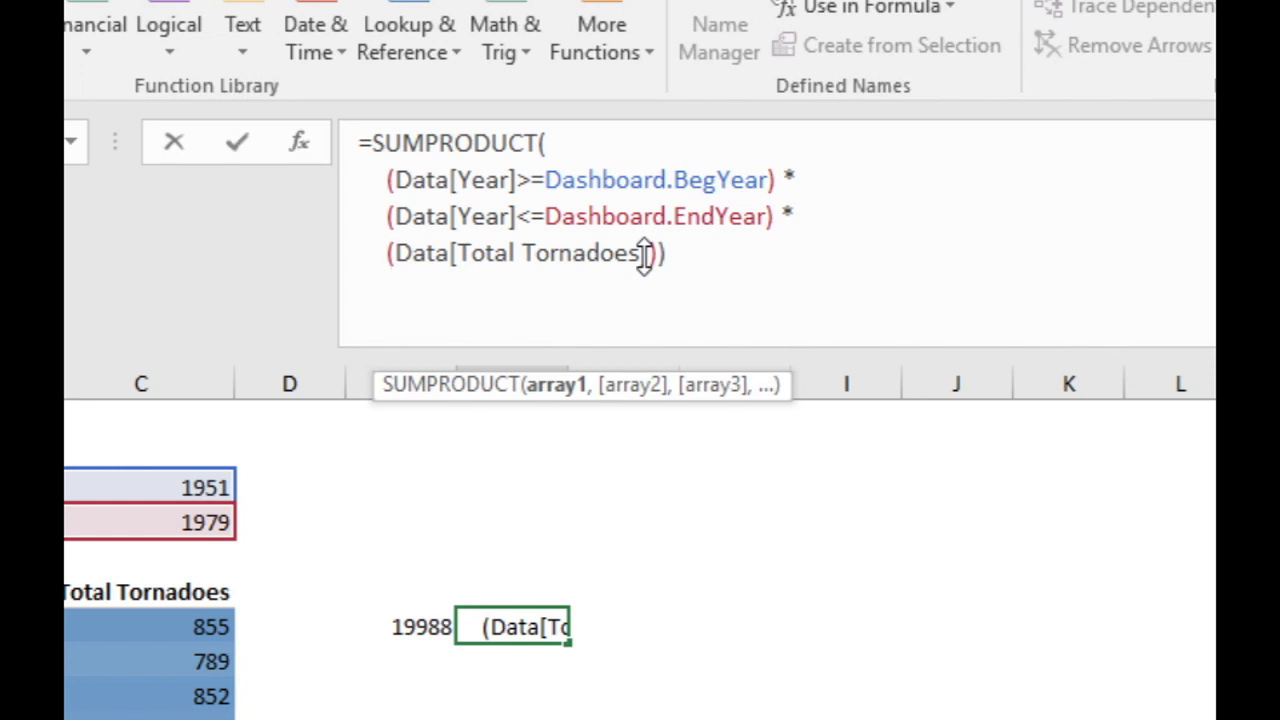
{"action": "key", "text": "Return"}
Delete the helper-column SUM formula in E7
{"action": "key", "text": "Up"}
{"action": "key", "text": "Left"}
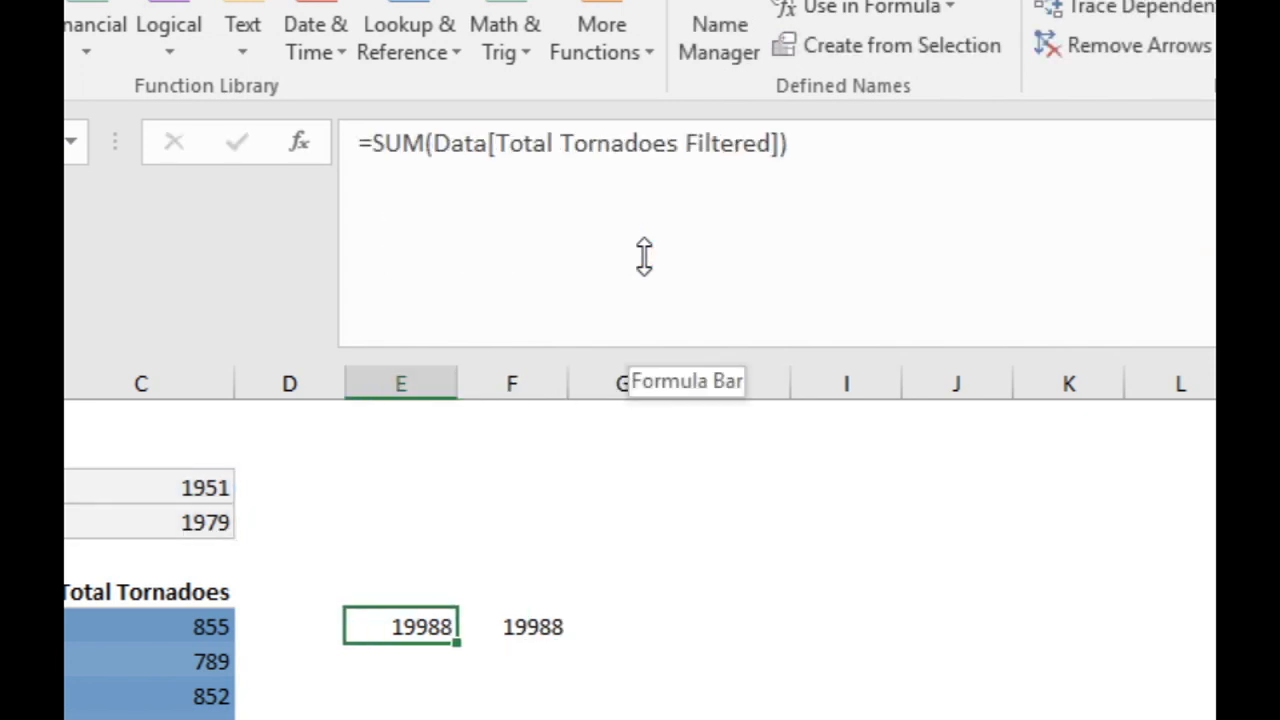
{"action": "key", "text": "shift+Right"}
{"action": "key", "text": "Delete"}
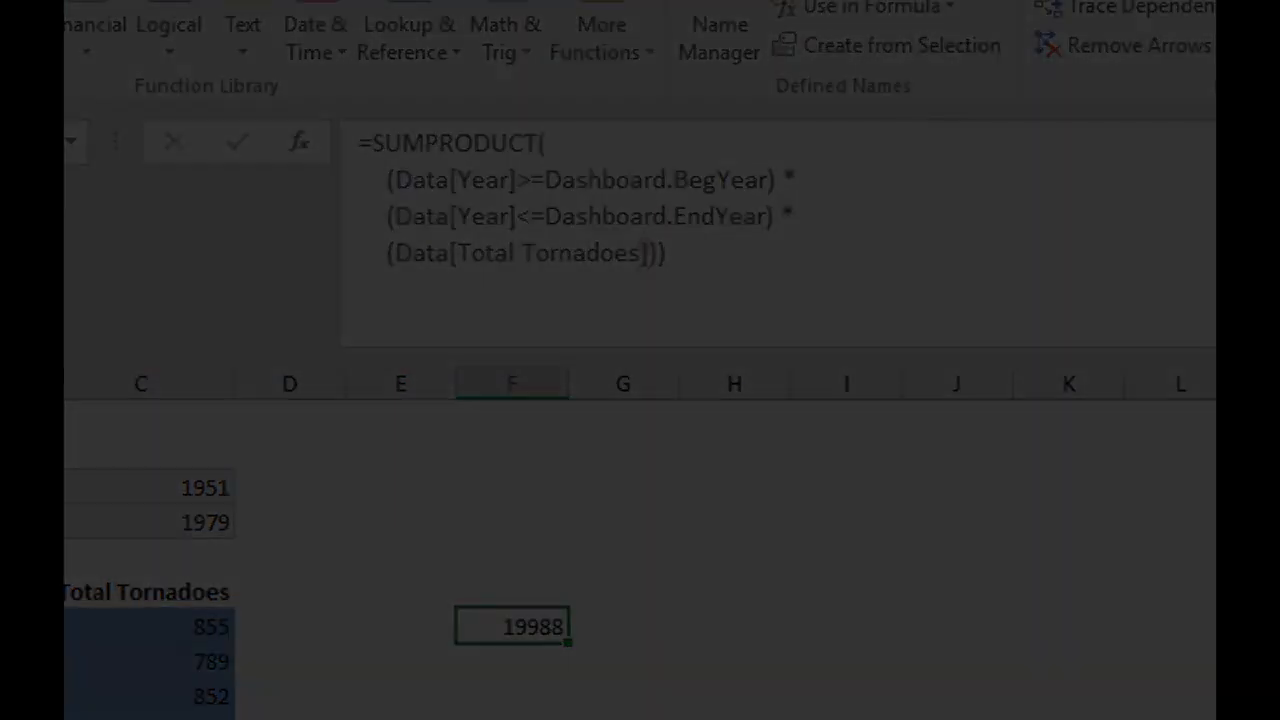
Enter the quarter labels Q1, Q2, Q3 and Q4 in cells F7 to F10
{"action": "type", "text": "Q1"}
{"action": "key", "text": "Return"}
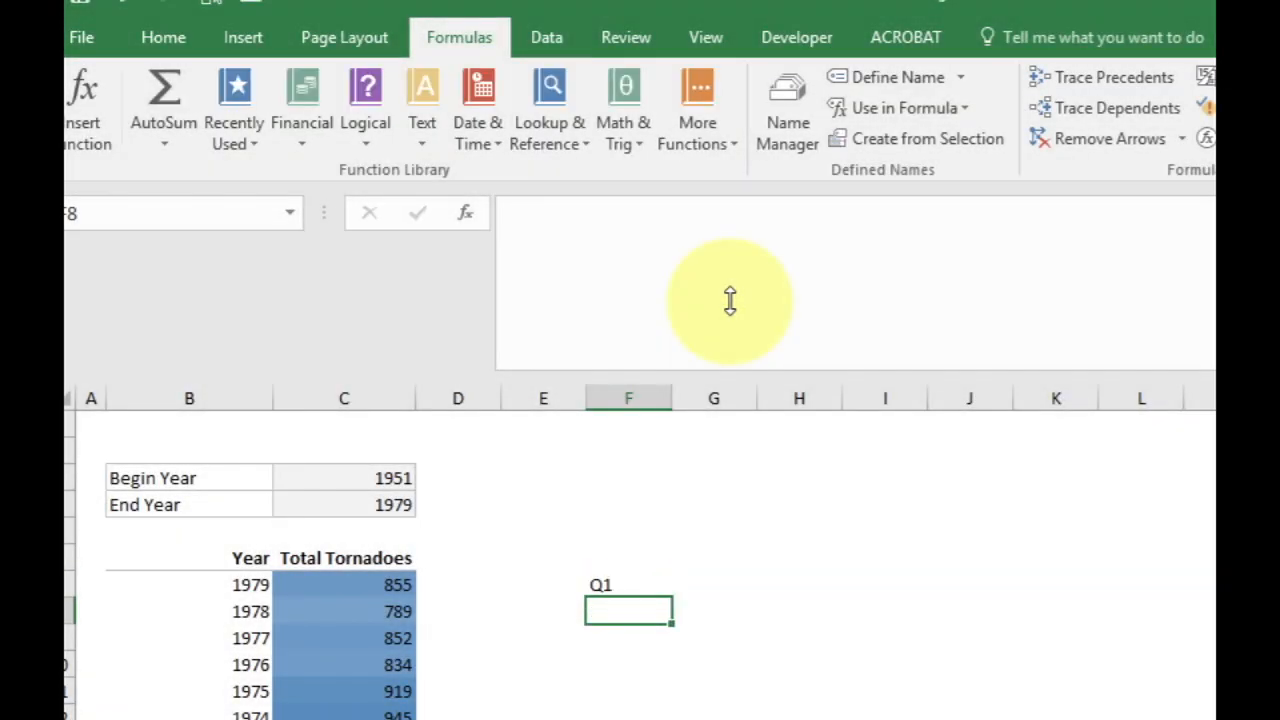
{"action": "type", "text": "Q2"}
{"action": "key", "text": "Return"}
{"action": "type", "text": "Q"}
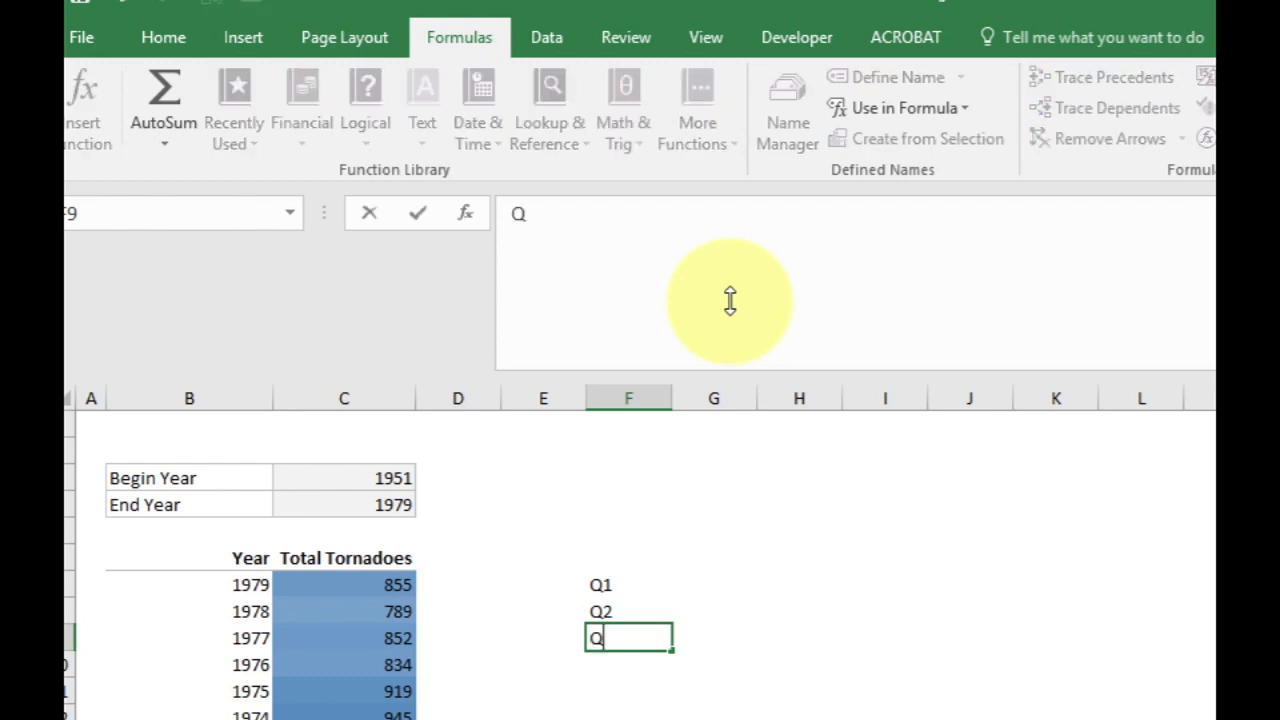
{"action": "type", "text": "3"}
{"action": "key", "text": "Return"}
{"action": "type", "text": "Q"}
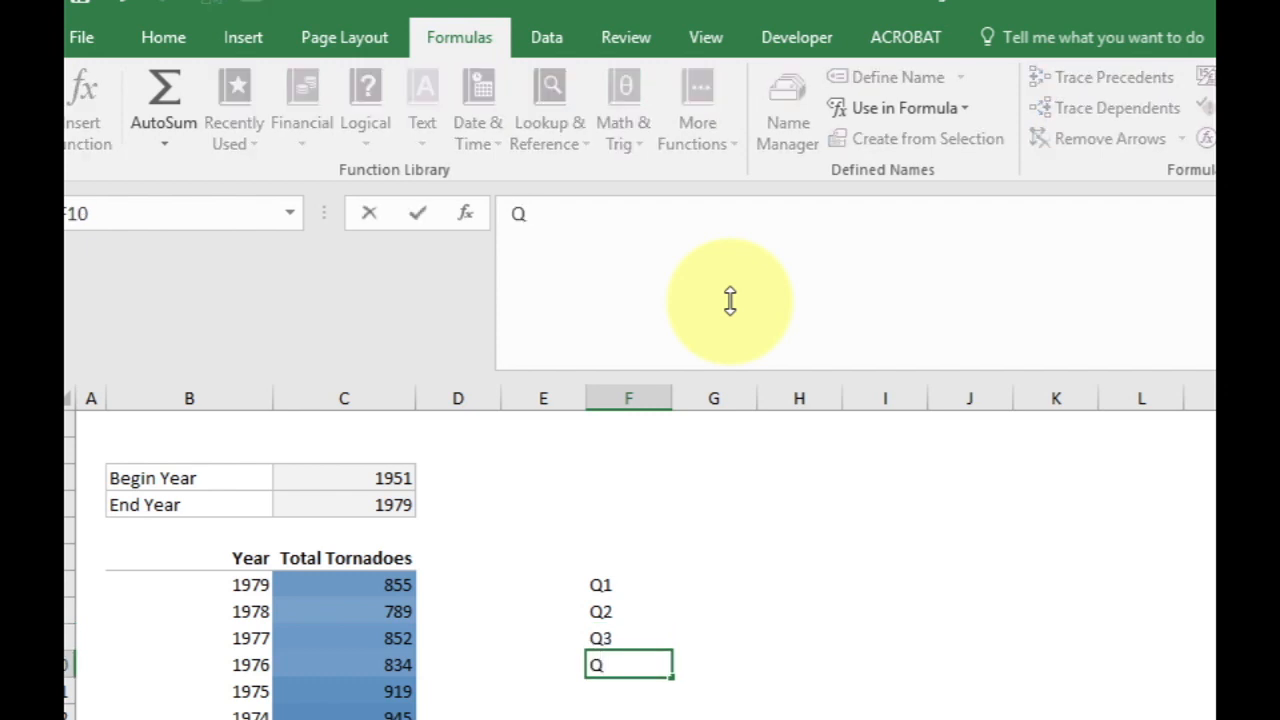
{"action": "type", "text": "4"}
{"action": "key", "text": "Return"}
Right-align the quarter labels in F7:F10
{"action": "key", "text": "shift+Up"}
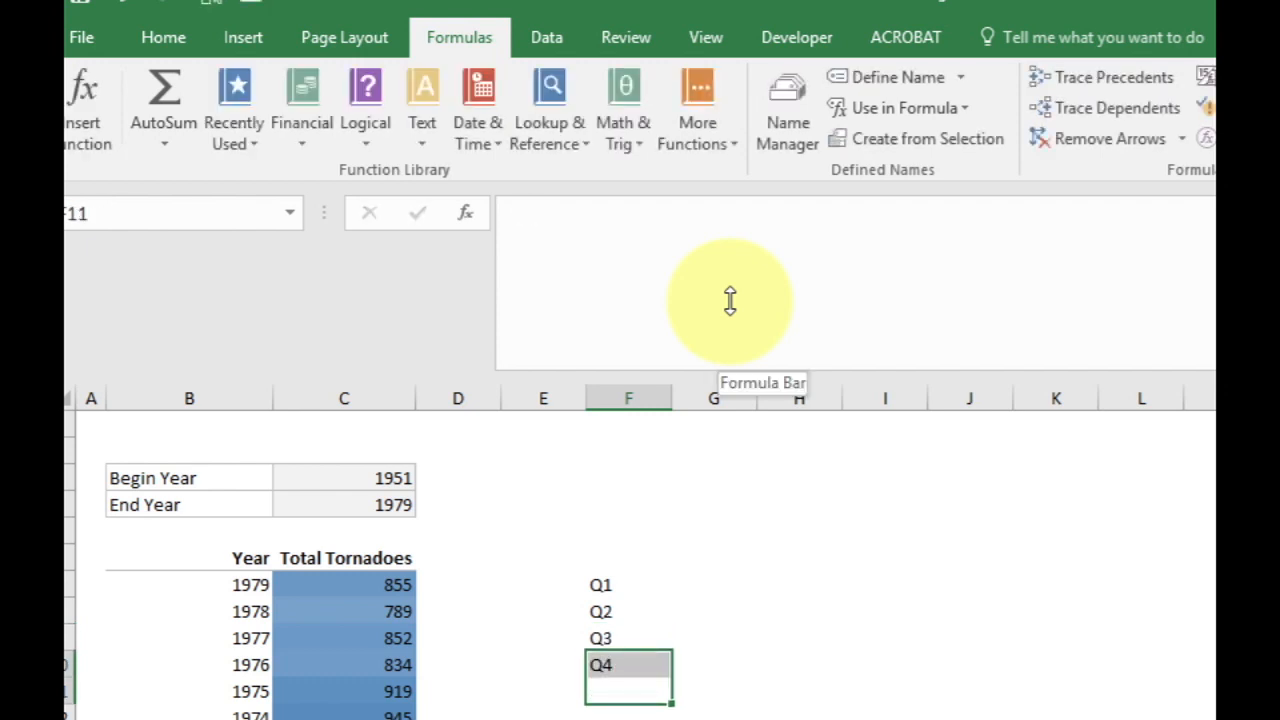
{"action": "key", "text": "Up"}
{"action": "key", "text": "shift+Up"}
{"action": "key", "text": "shift+Up"}
{"action": "key", "text": "shift+Up"}
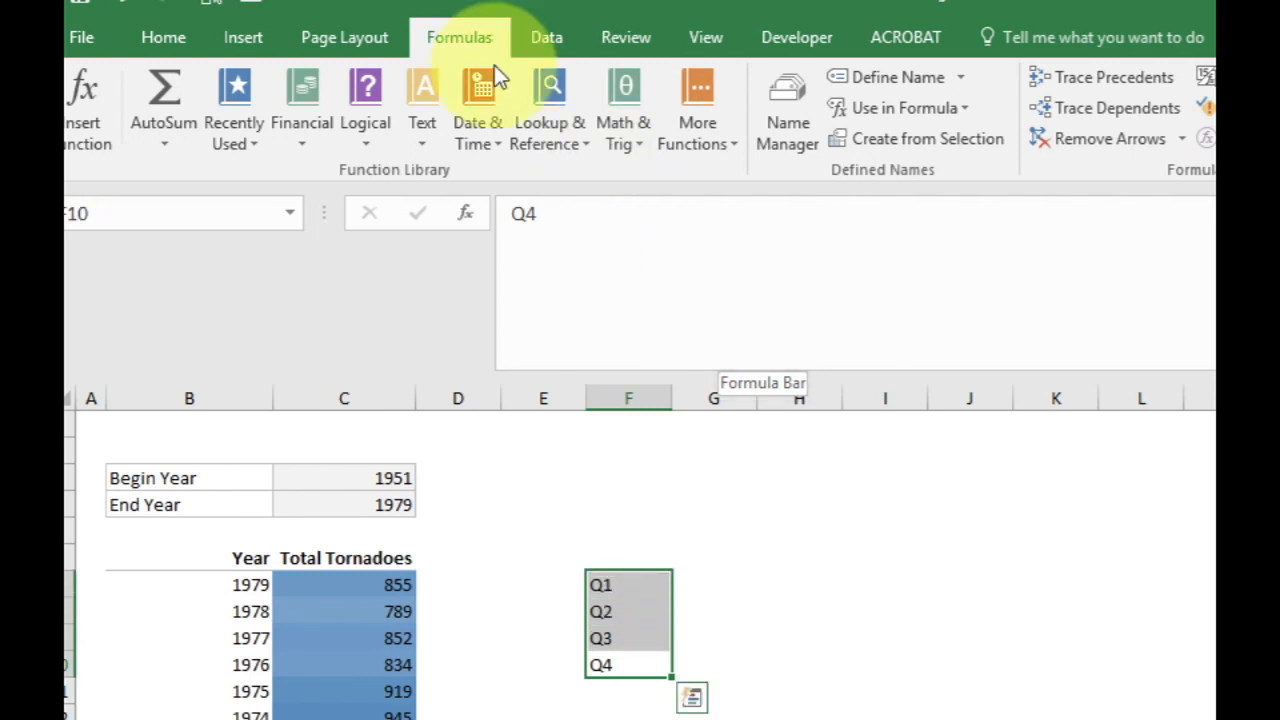
{"action": "left_click", "coordinate": [175, 36]}
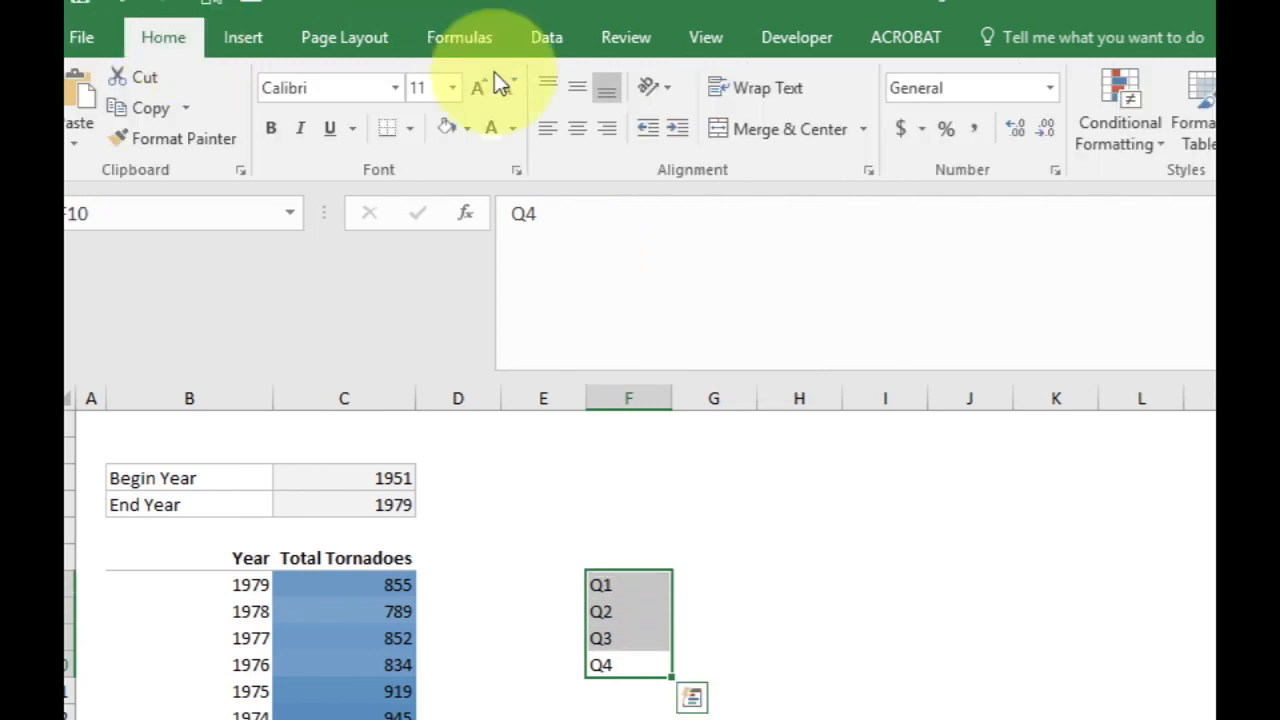
{"action": "left_click", "coordinate": [594, 121]}
Enter the header Quarters in F6 above the quarter labels and right-align it
{"action": "left_click", "coordinate": [617, 557]}
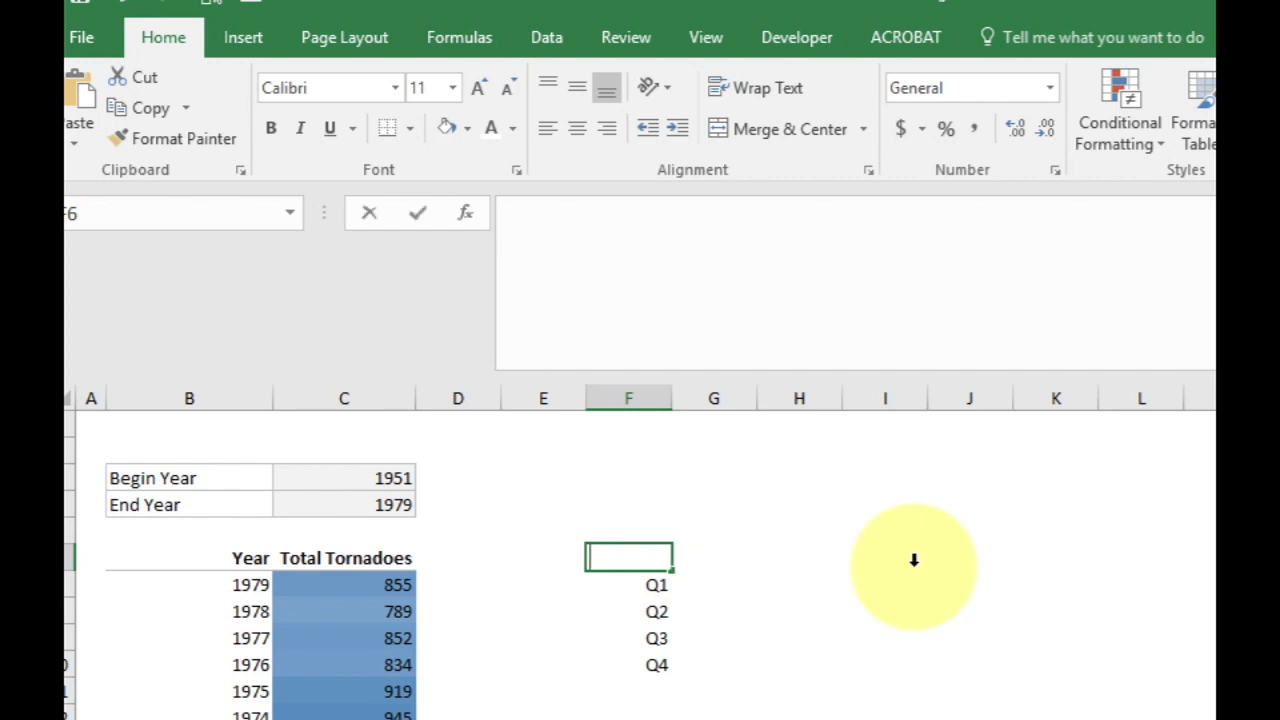
{"action": "type", "text": "Quarters"}
{"action": "key", "text": "Return"}
{"action": "key", "text": "Up"}
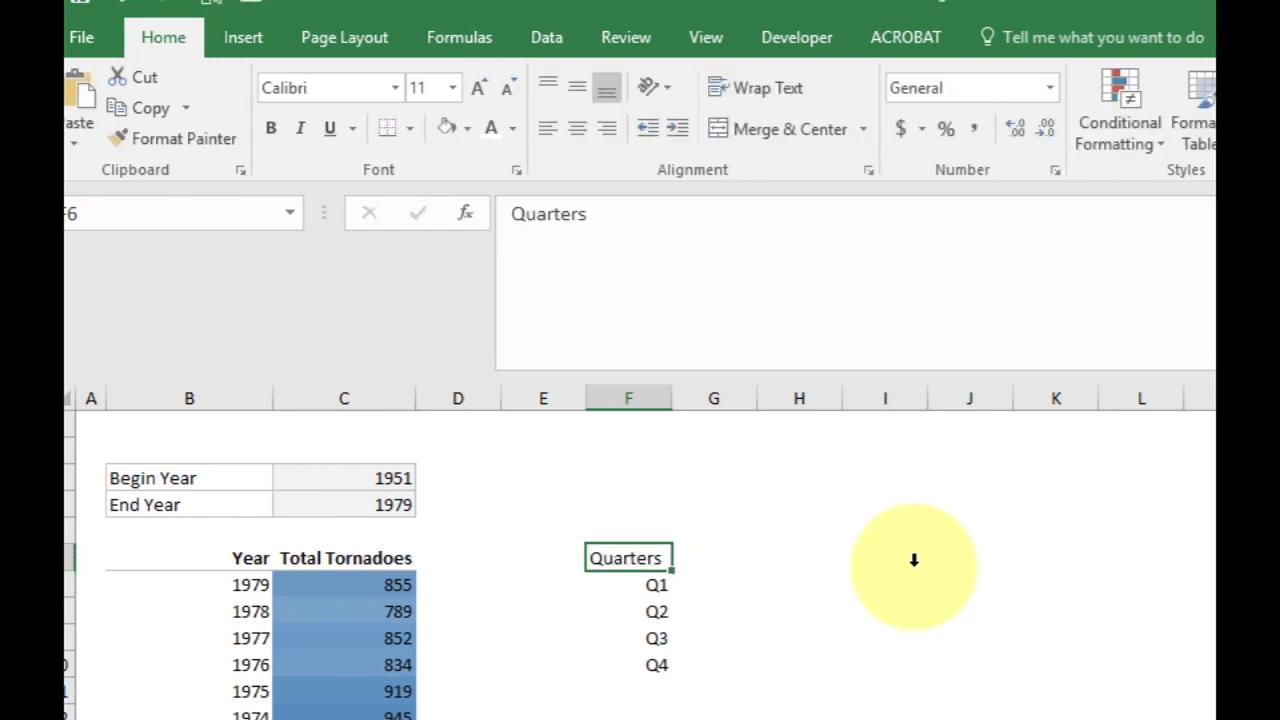
{"action": "left_click", "coordinate": [607, 130]}
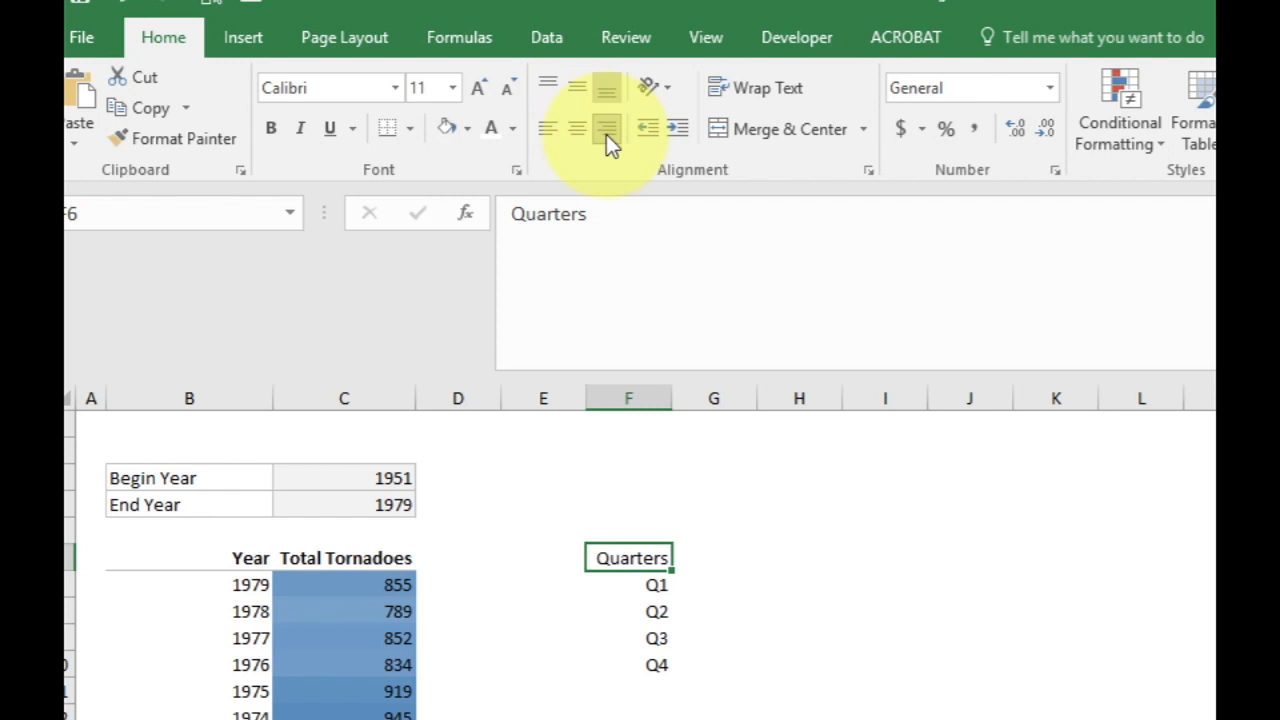
Add a right-aligned Totals header in G6 and bold both table headers in F6:G6
{"action": "left_click", "coordinate": [710, 553]}
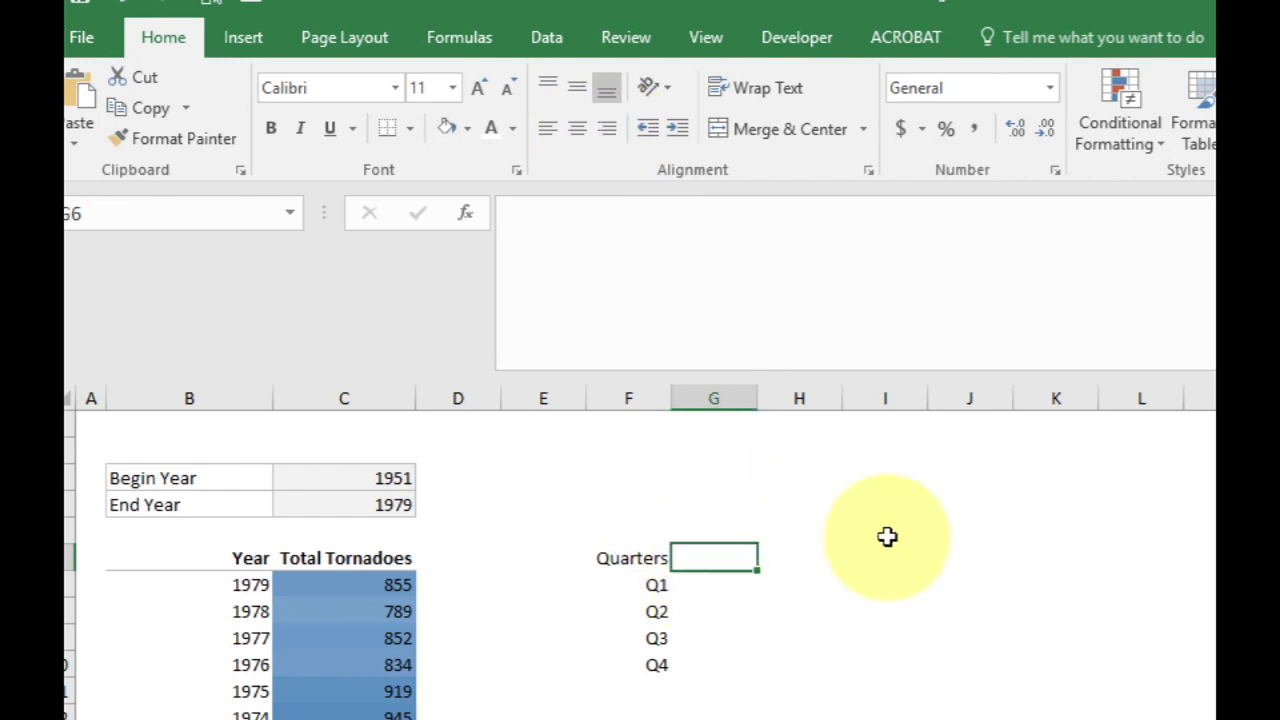
{"action": "type", "text": "Totals"}
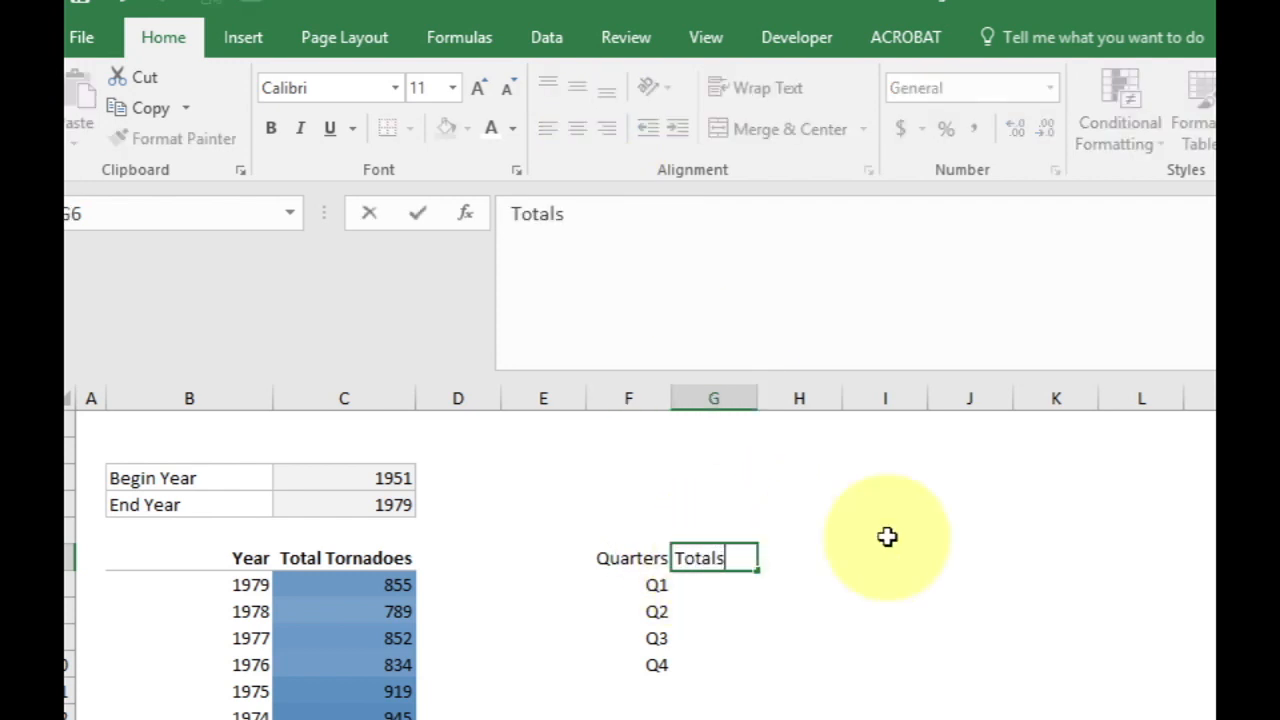
{"action": "key", "text": "Return"}
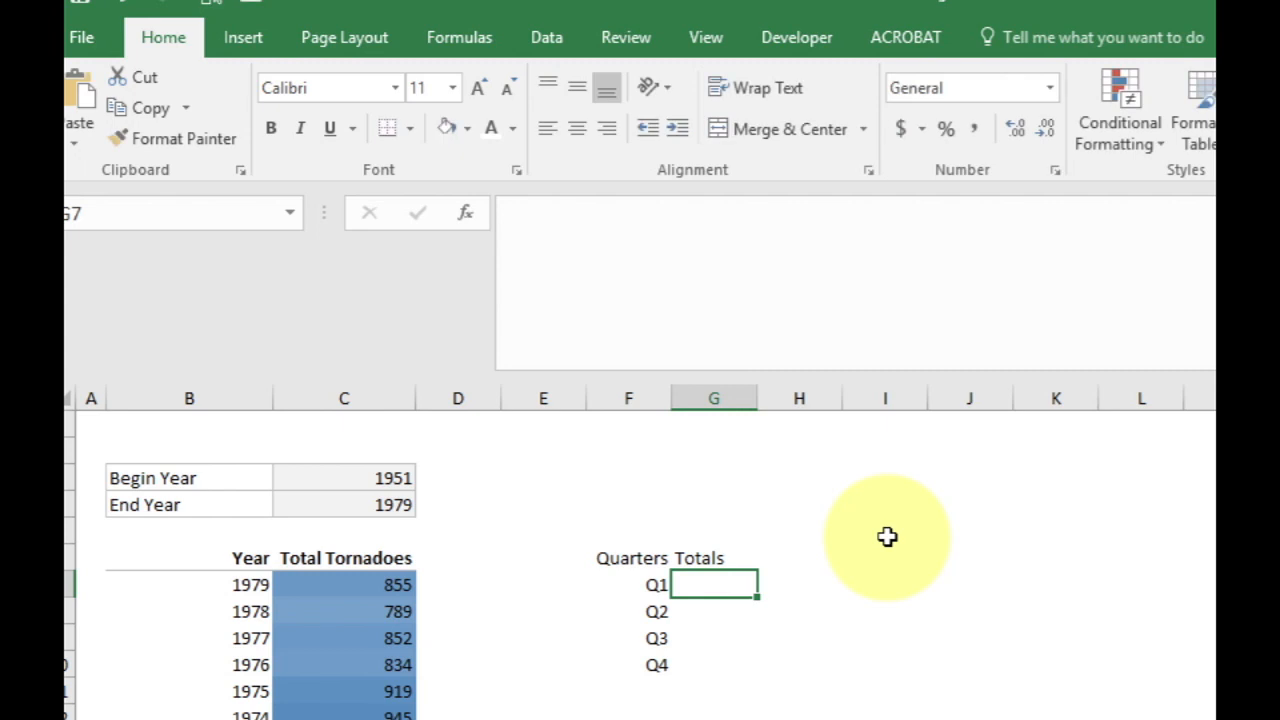
{"action": "key", "text": "Up"}
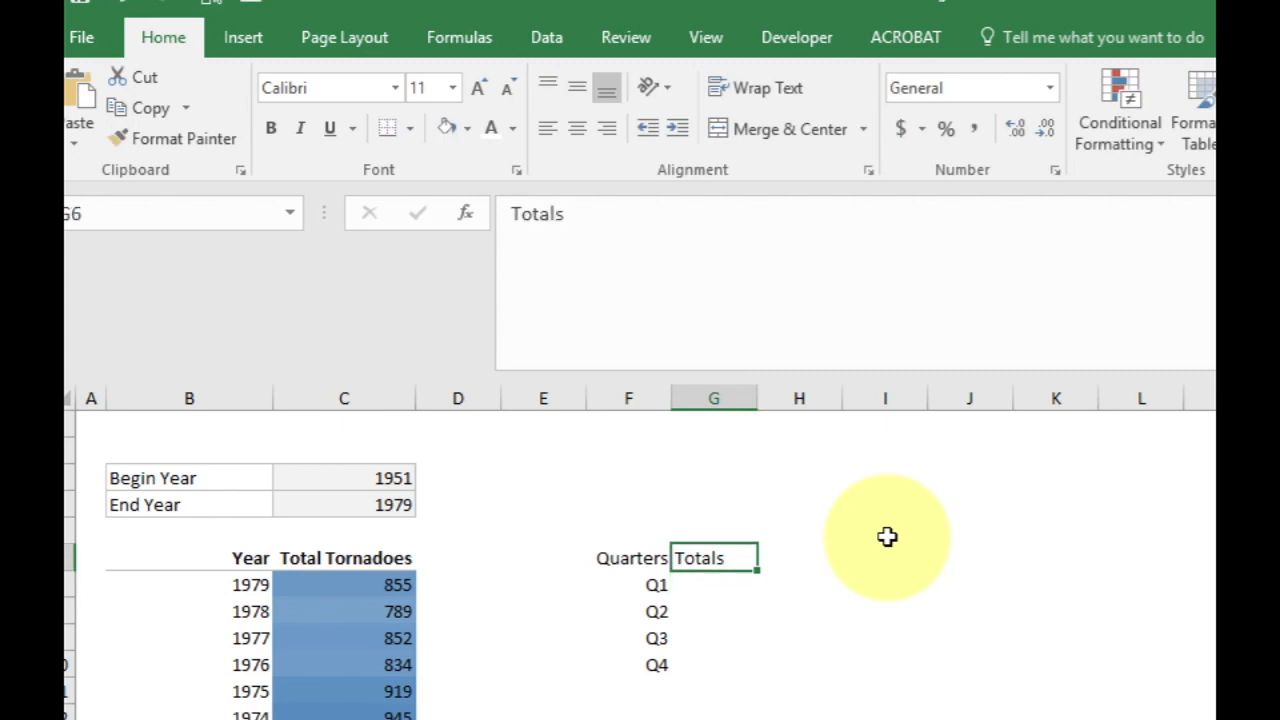
{"action": "left_click", "coordinate": [605, 132]}
{"action": "key", "text": "shift+Left"}
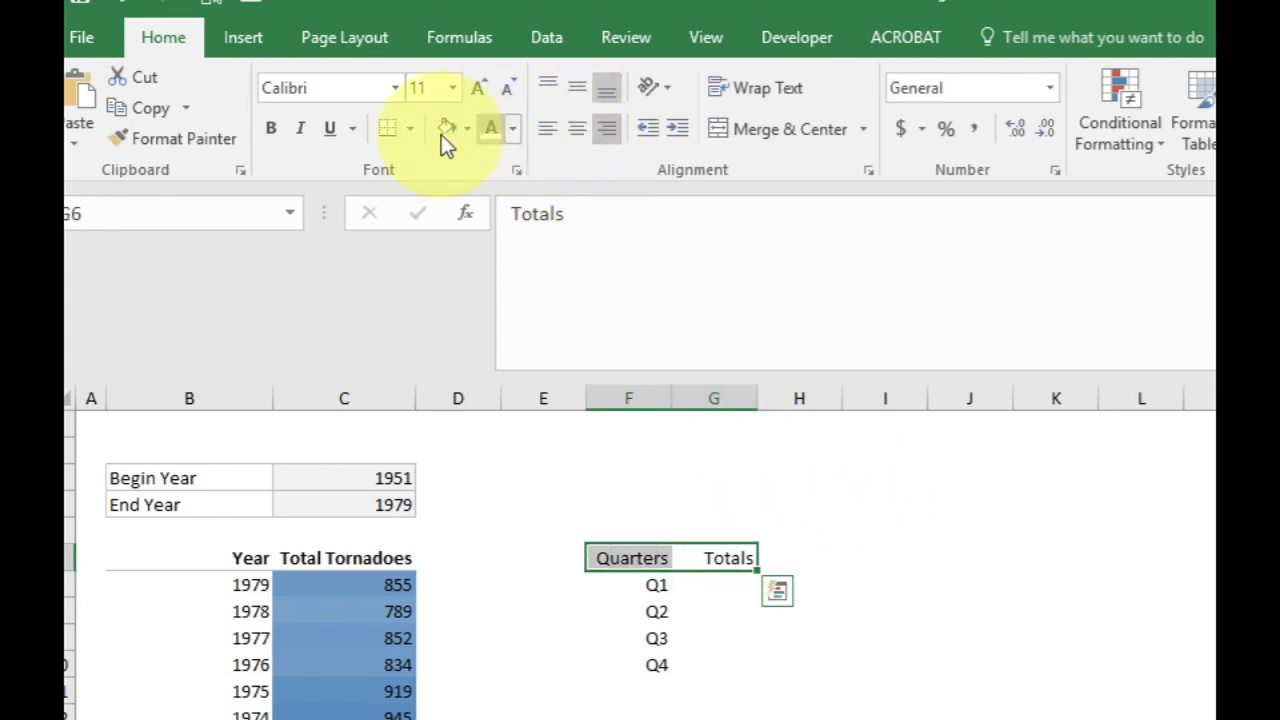
{"action": "left_click", "coordinate": [270, 128]}
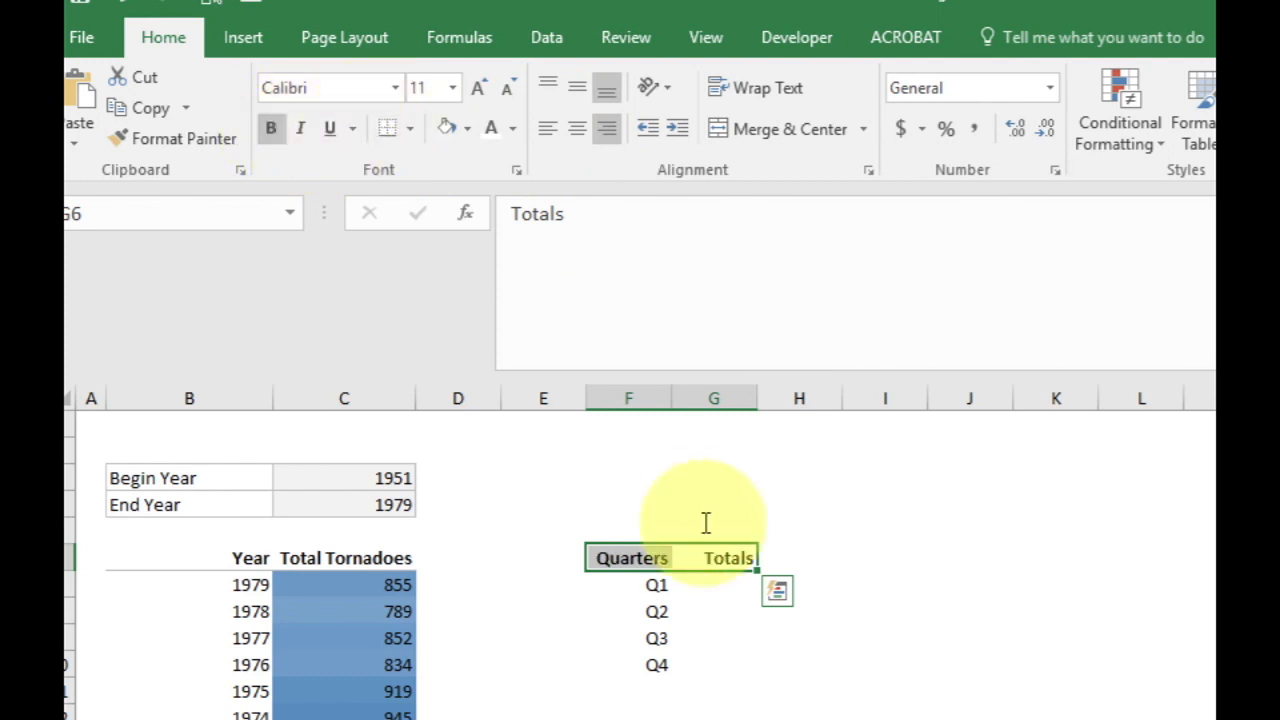
{"action": "left_click", "coordinate": [724, 590]}
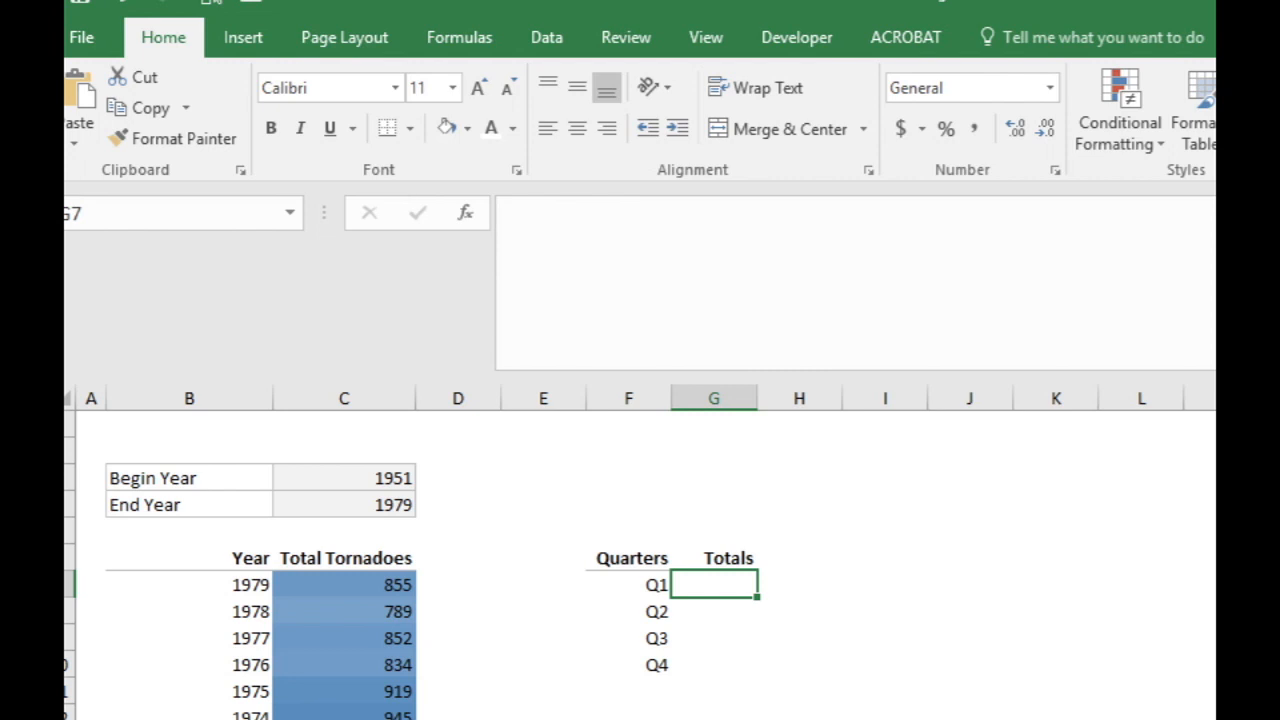
{"action": "type", "text": "=sump"}
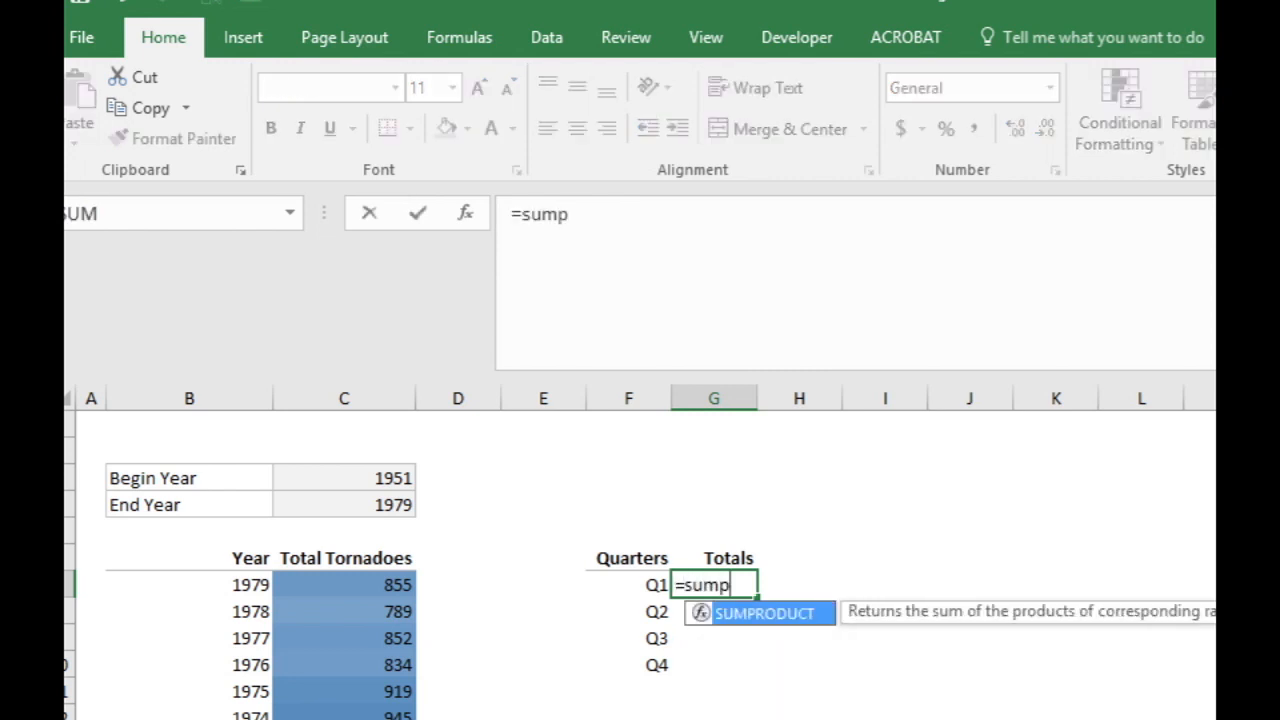
{"action": "key", "text": "Tab"}
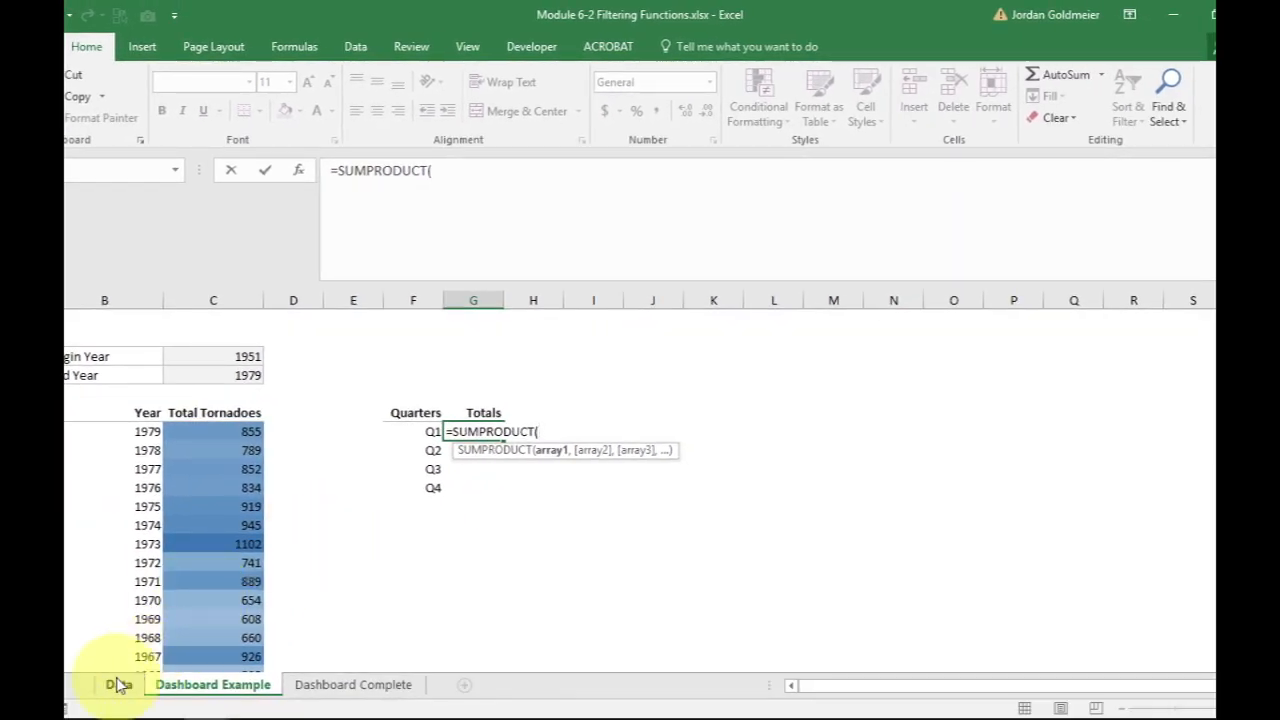
{"action": "left_click", "coordinate": [118, 684]}
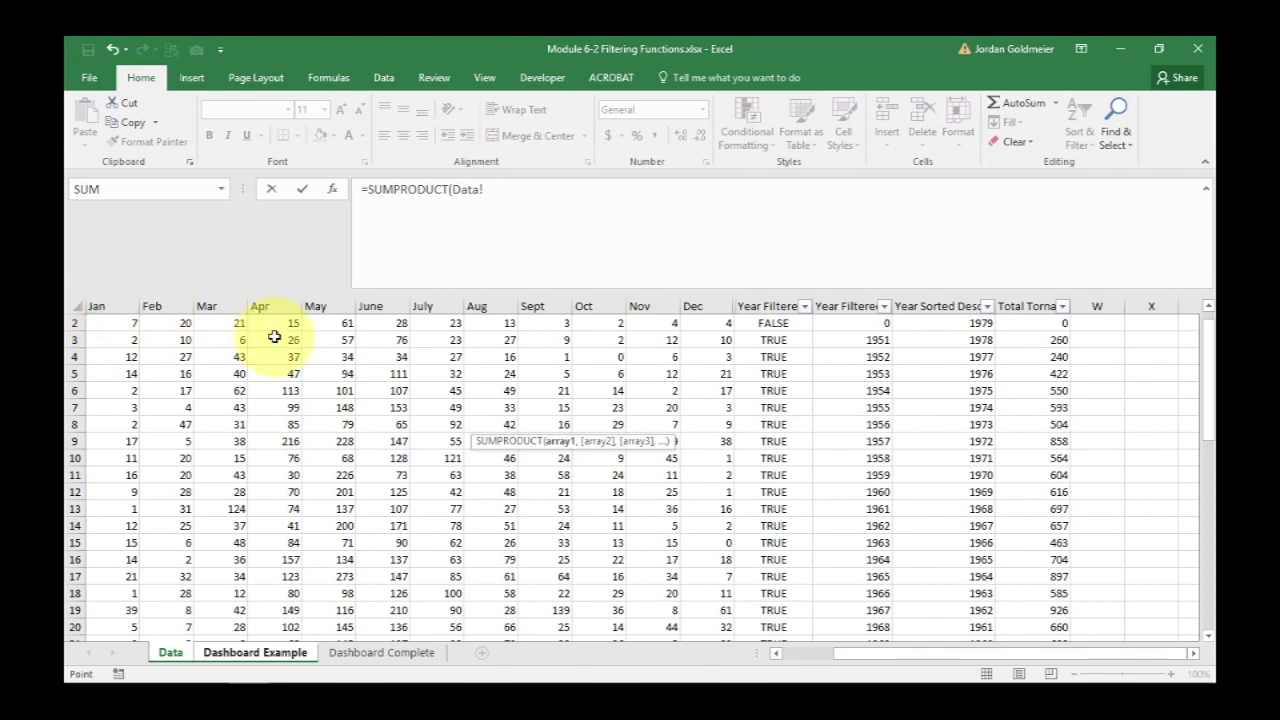
{"action": "key", "text": "Escape"}
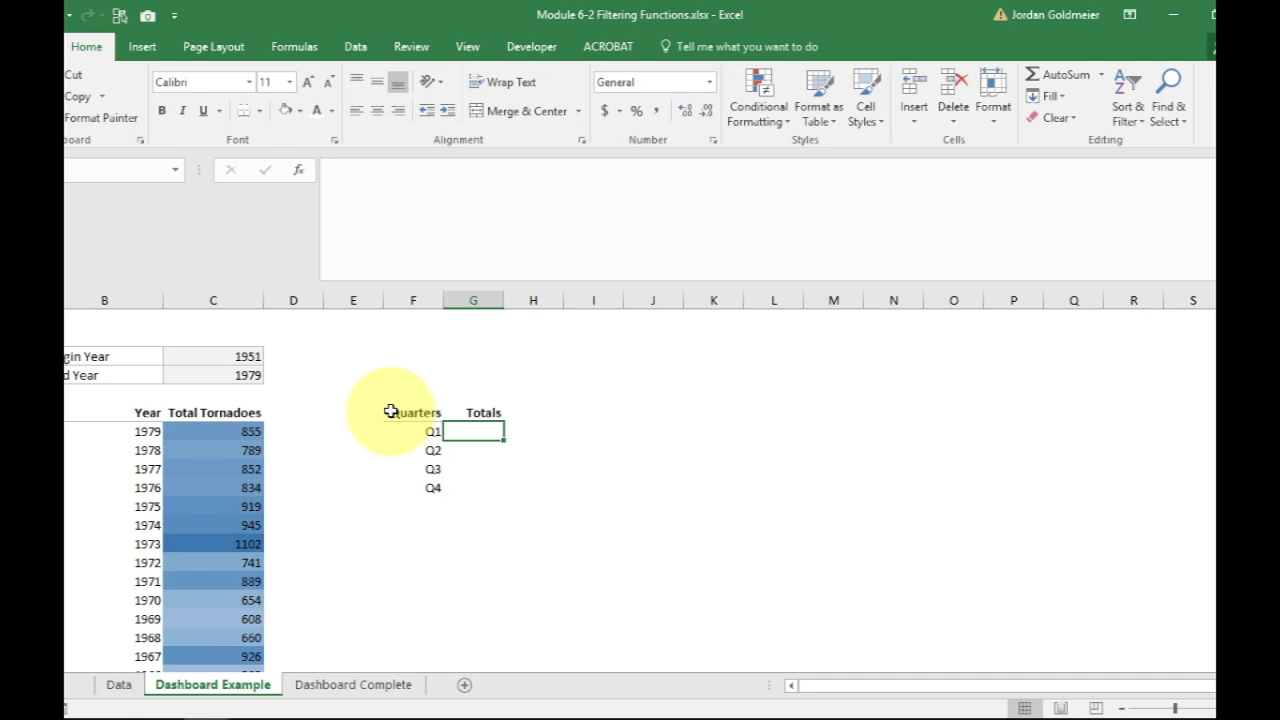
Start a SUMPRODUCT formula in G7 with the table column reference data[Jan] as its first array
{"action": "type", "text": "=sump"}
{"action": "key", "text": "Tab"}
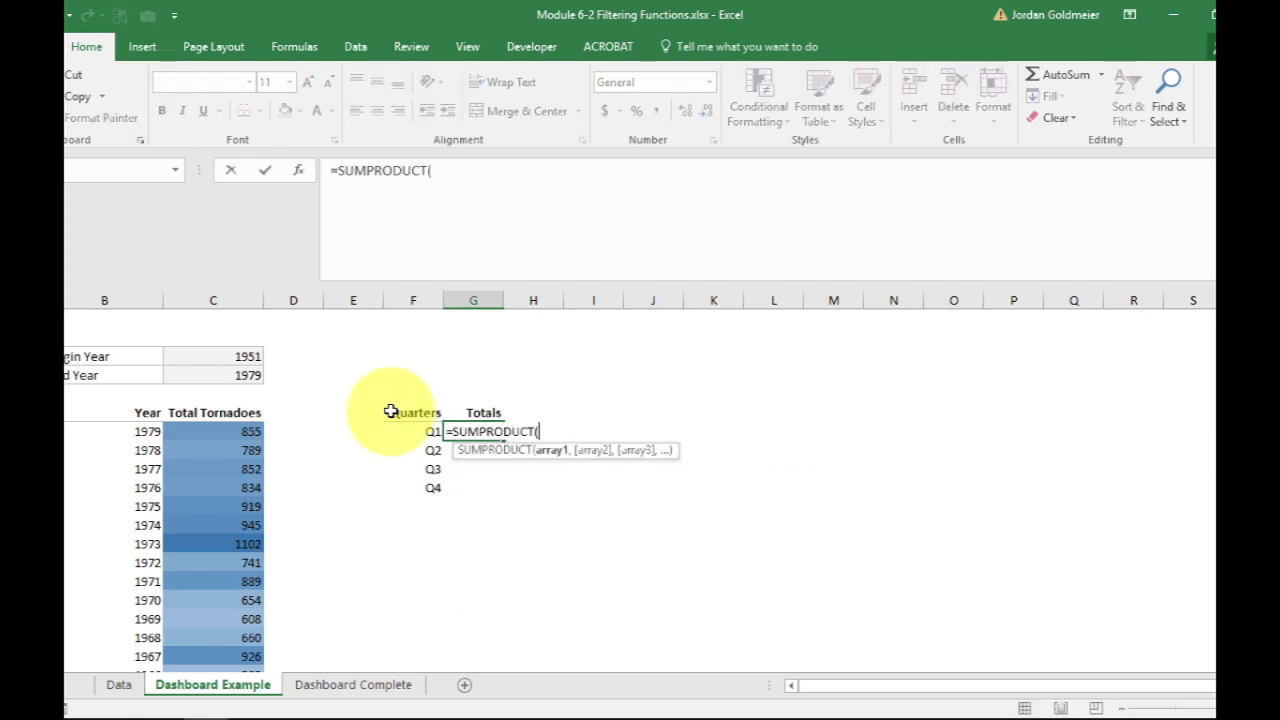
{"action": "type", "text": "data["}
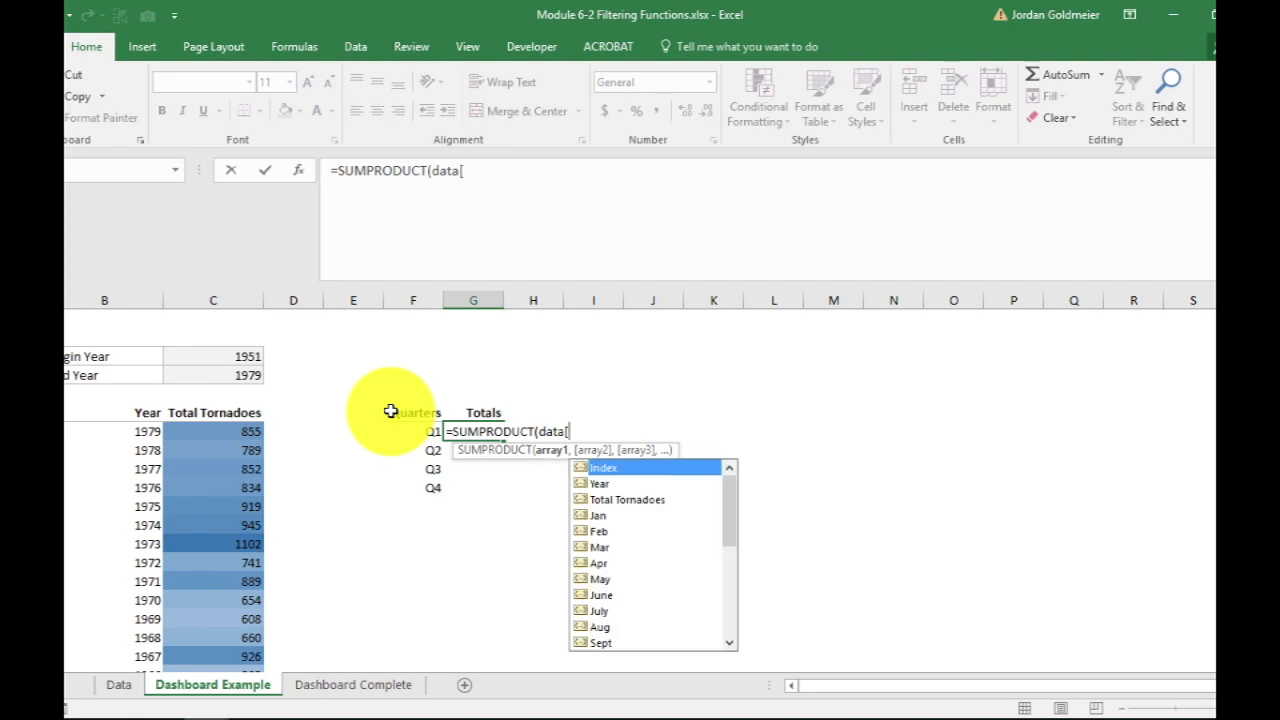
{"action": "key", "text": "Down"}
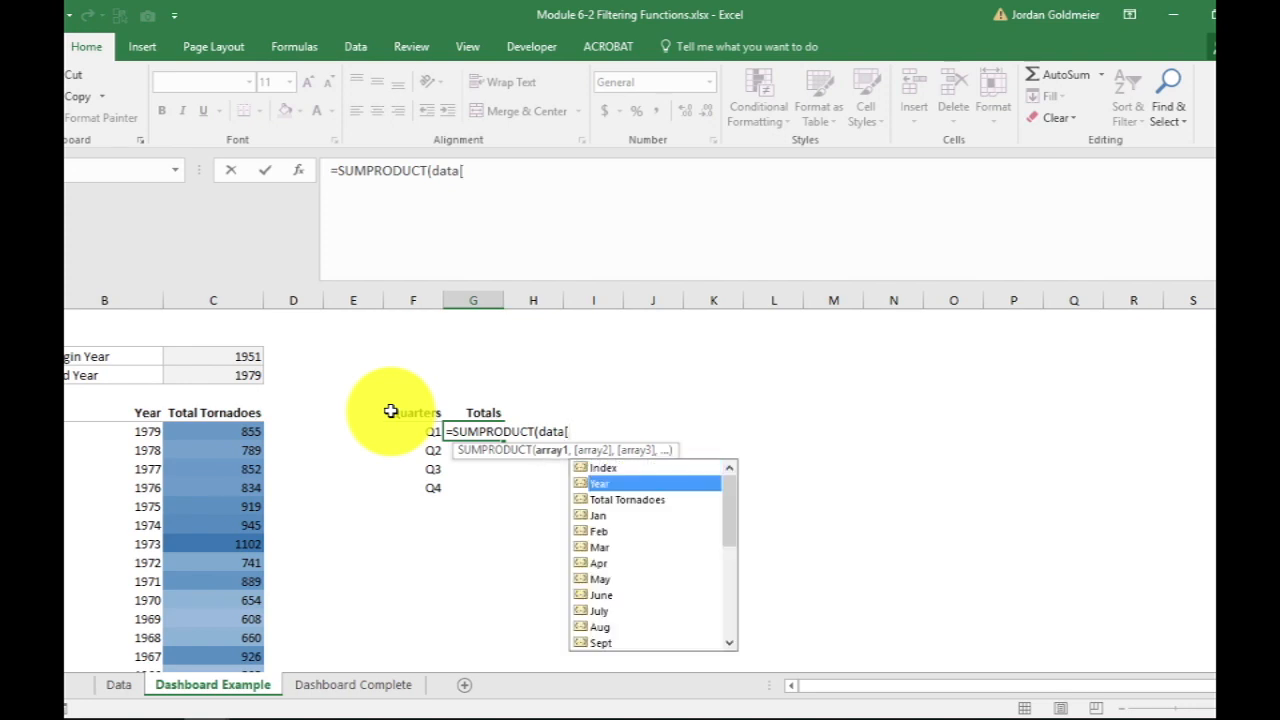
{"action": "key", "text": "Down"}
{"action": "key", "text": "Down"}
{"action": "key", "text": "Tab"}
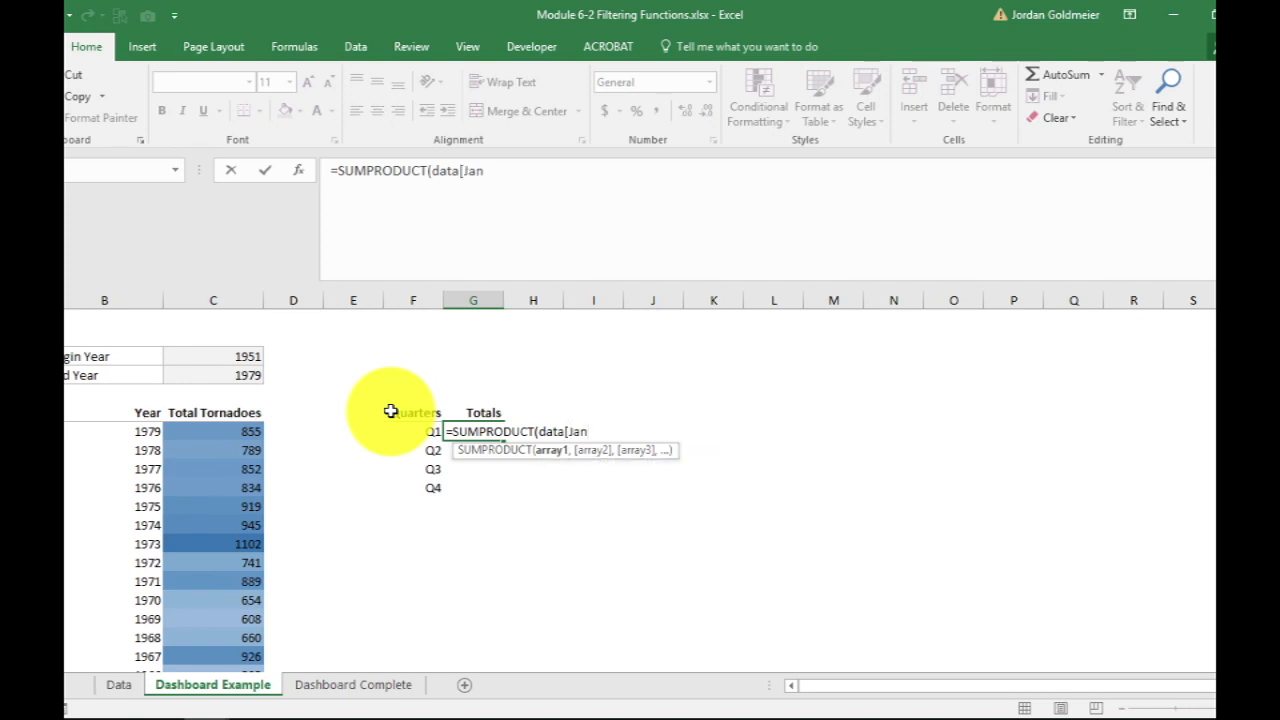
{"action": "type", "text": "]"}
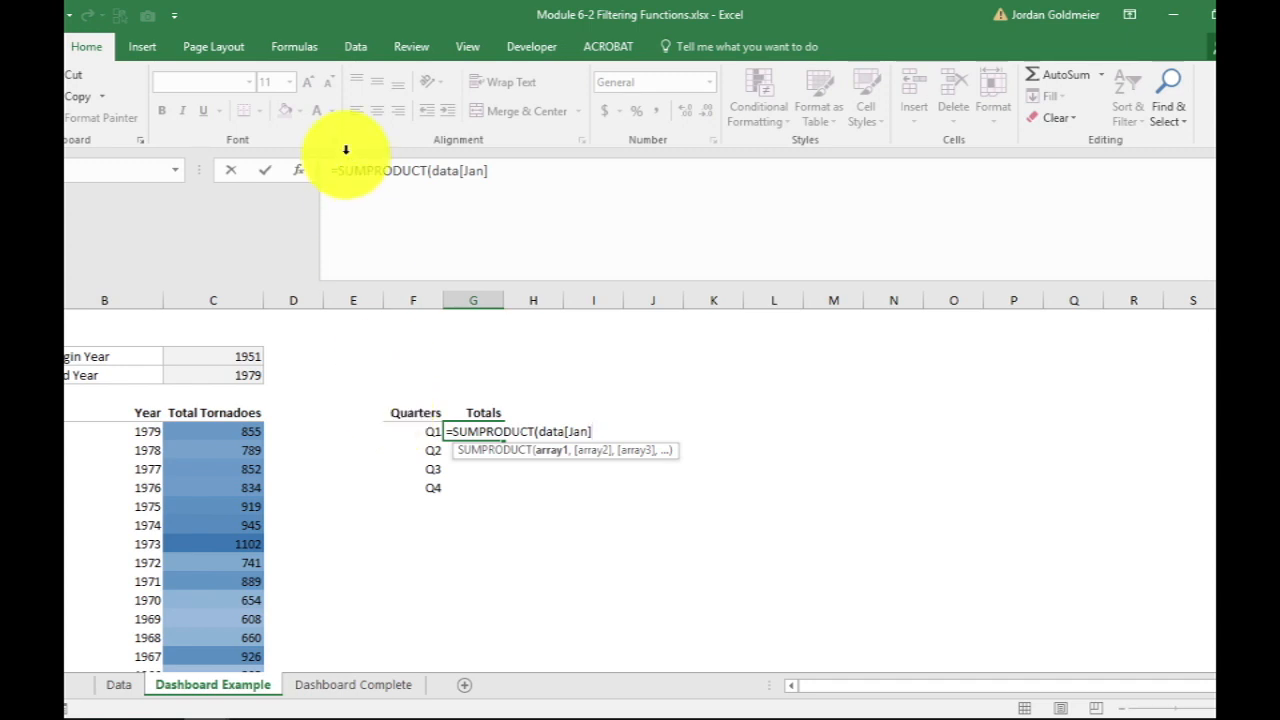
Open a parenthesis before data[Jan] in the G7 formula and extend the reference to the column range data[Jan]:data[Mar]
{"action": "left_click", "coordinate": [434, 170]}
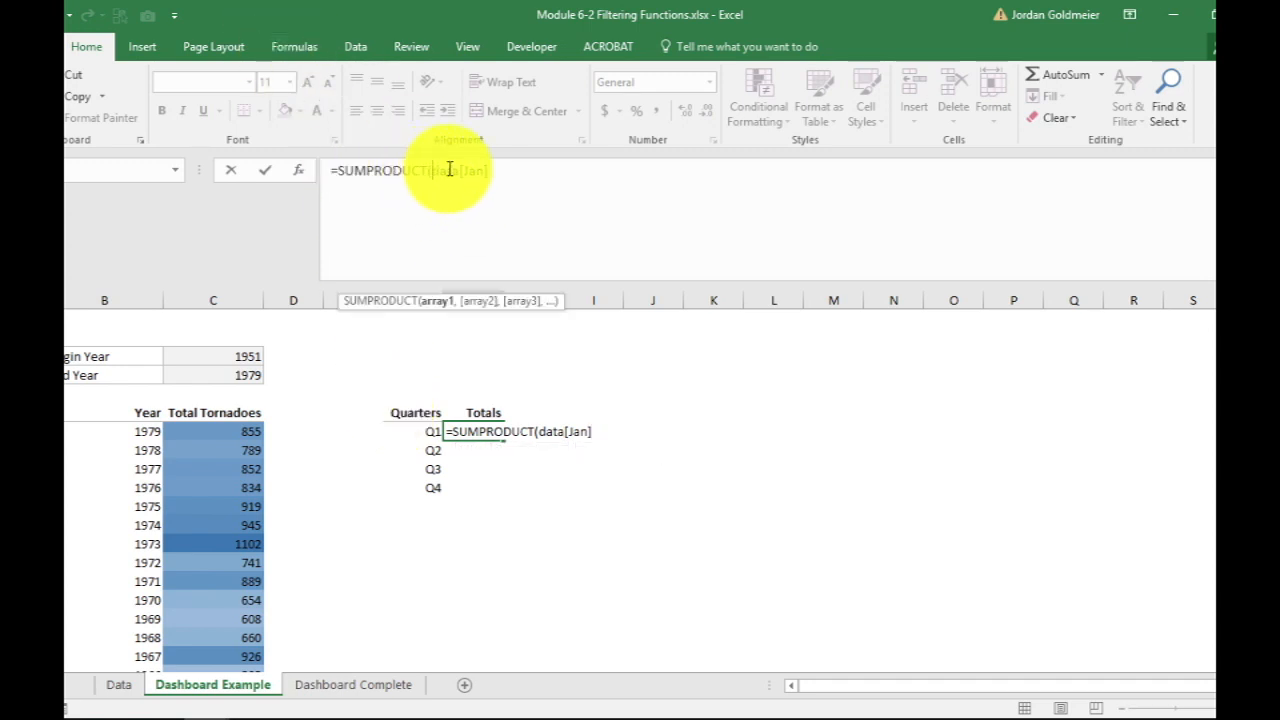
{"action": "type", "text": "("}
{"action": "left_click", "coordinate": [540, 170]}
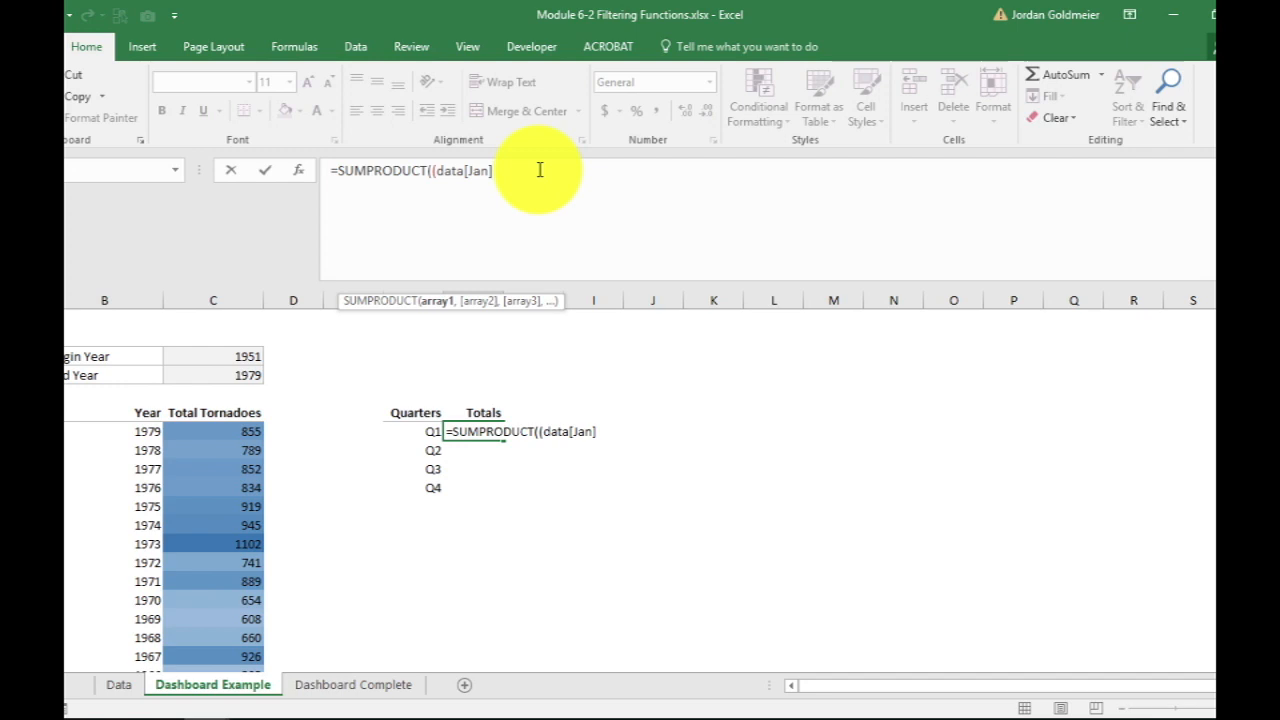
{"action": "type", "text": "data"}
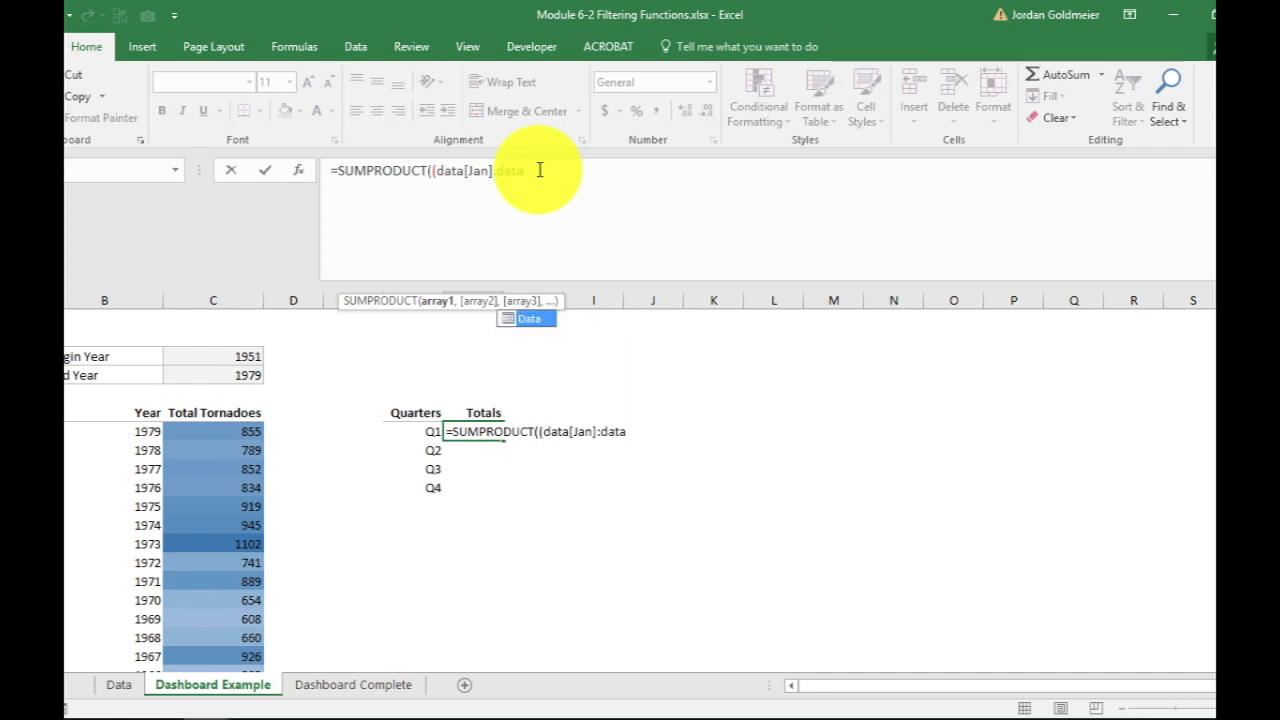
{"action": "type", "text": "["}
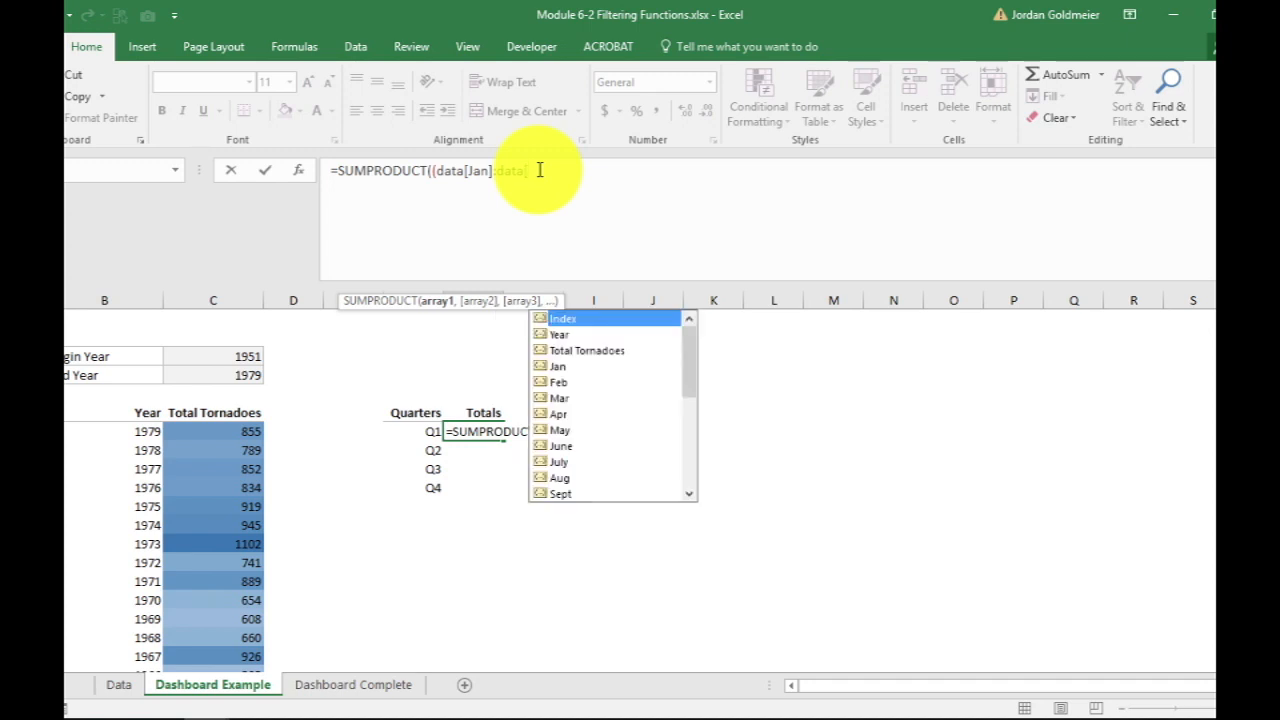
{"action": "type", "text": "Mar"}
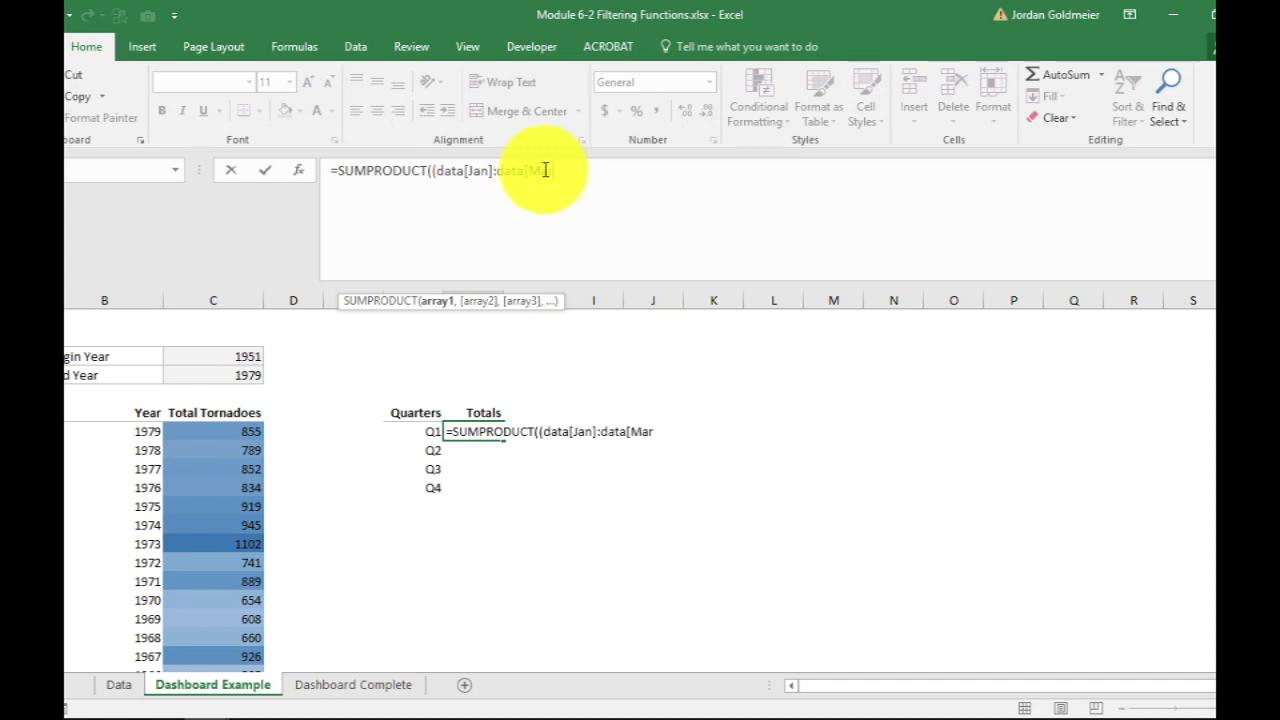
Close the month range's parenthesis and multiply it by the begin-year condition (data[year]>=Dashboard.BegYear)
{"action": "type", "text": "])*(yea"}
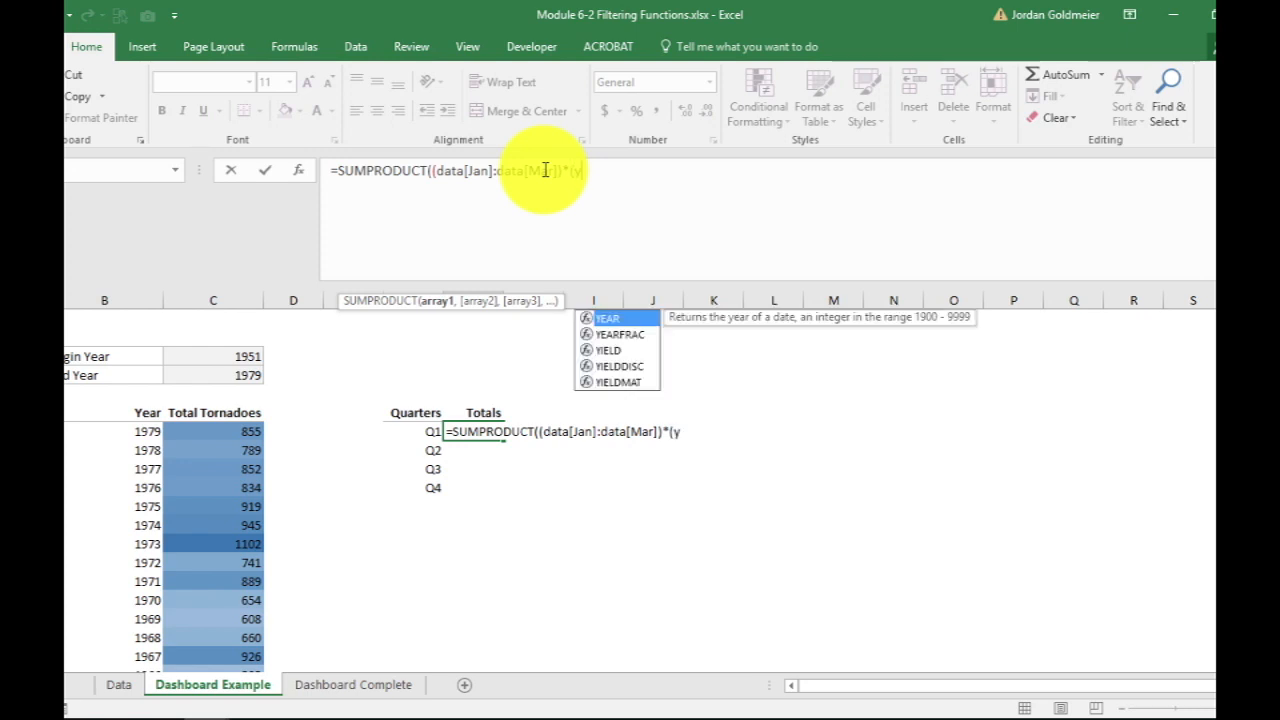
{"action": "key", "text": "BackSpace"}
{"action": "key", "text": "BackSpace"}
{"action": "key", "text": "BackSpace"}
{"action": "type", "text": "data[year]"}
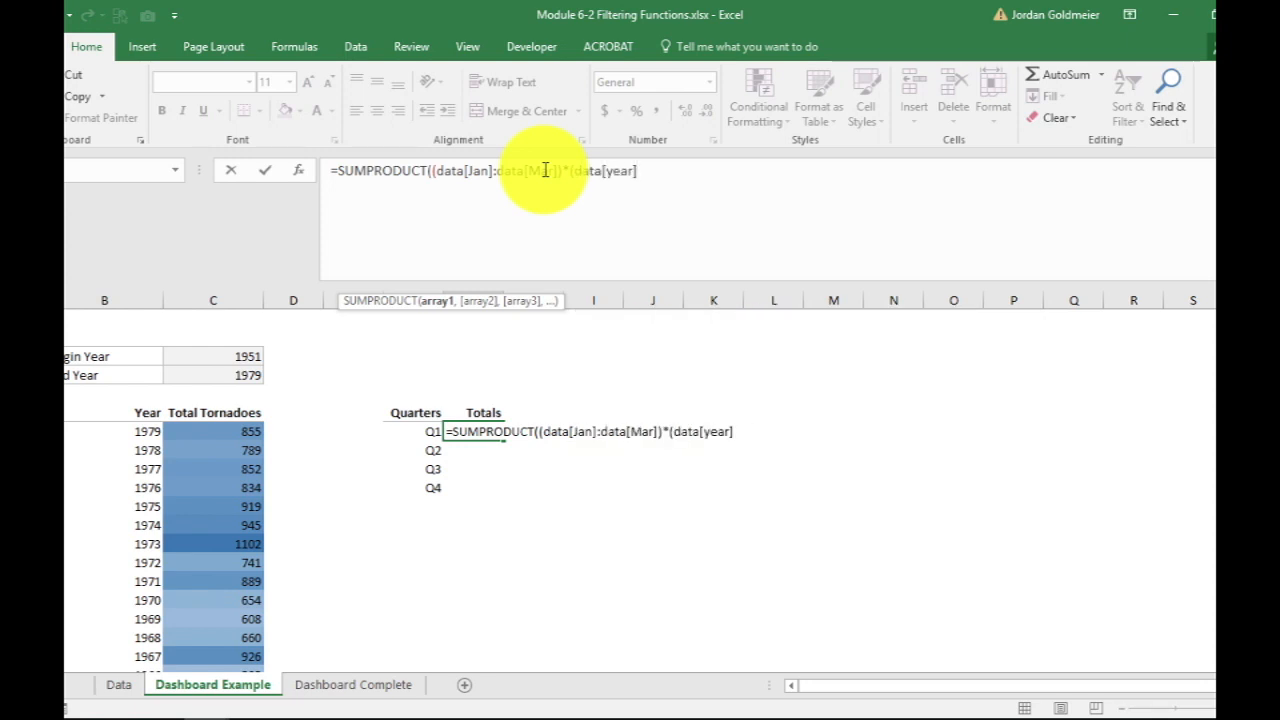
{"action": "type", "text": ">=d"}
{"action": "type", "text": "ash"}
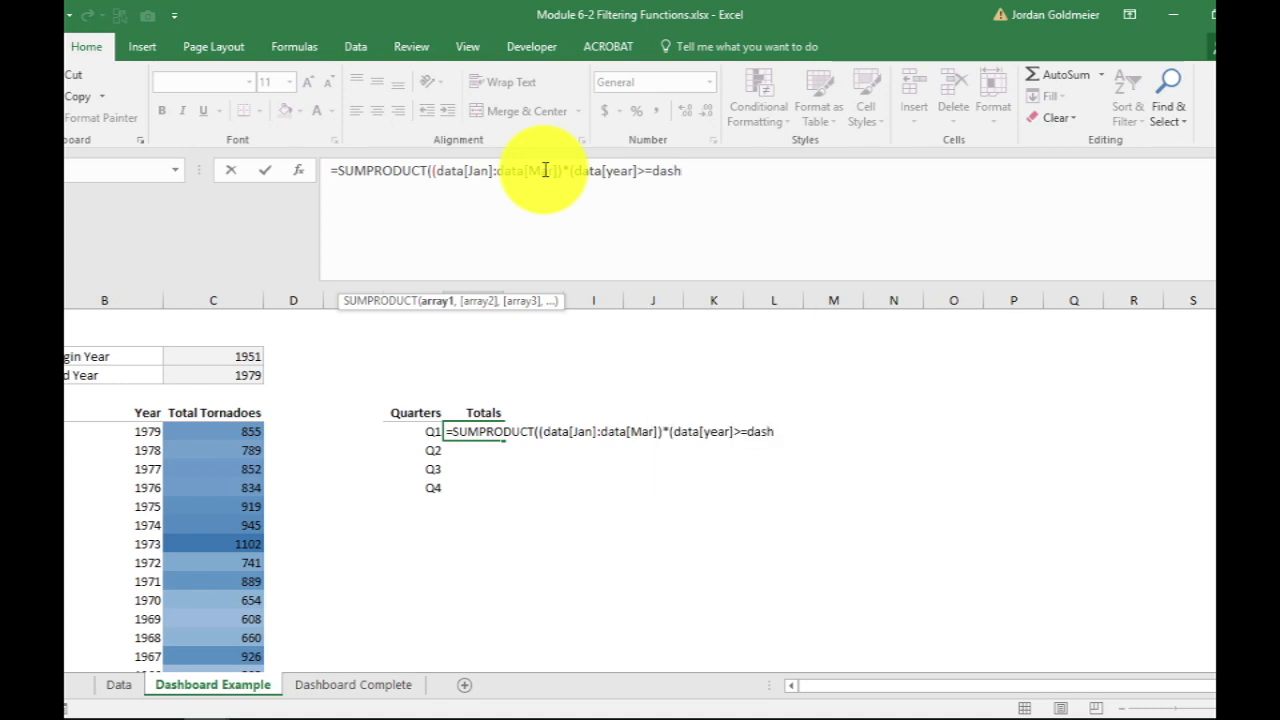
{"action": "key", "text": "Tab"}
{"action": "type", "text": ")"}
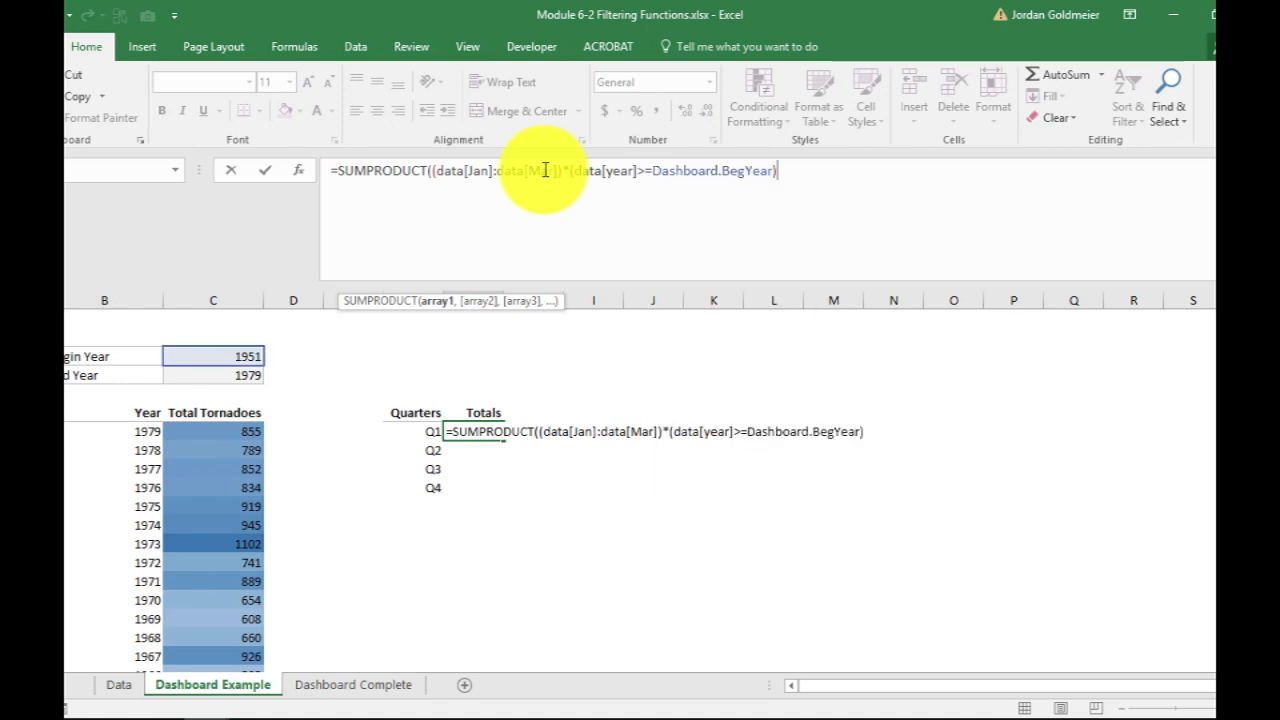
Multiply the formula by the end-year condition (Data[year]<=Dashboard.EndYear)
{"action": "type", "text": "*(da"}
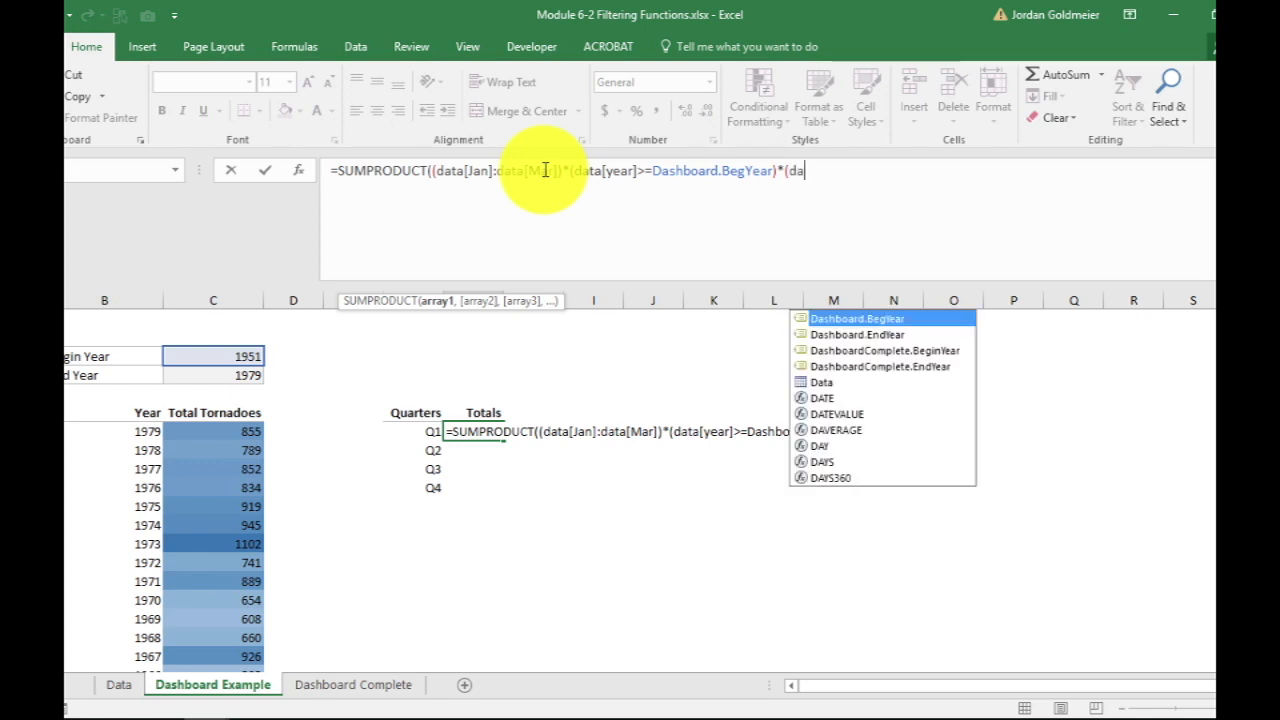
{"action": "type", "text": "t"}
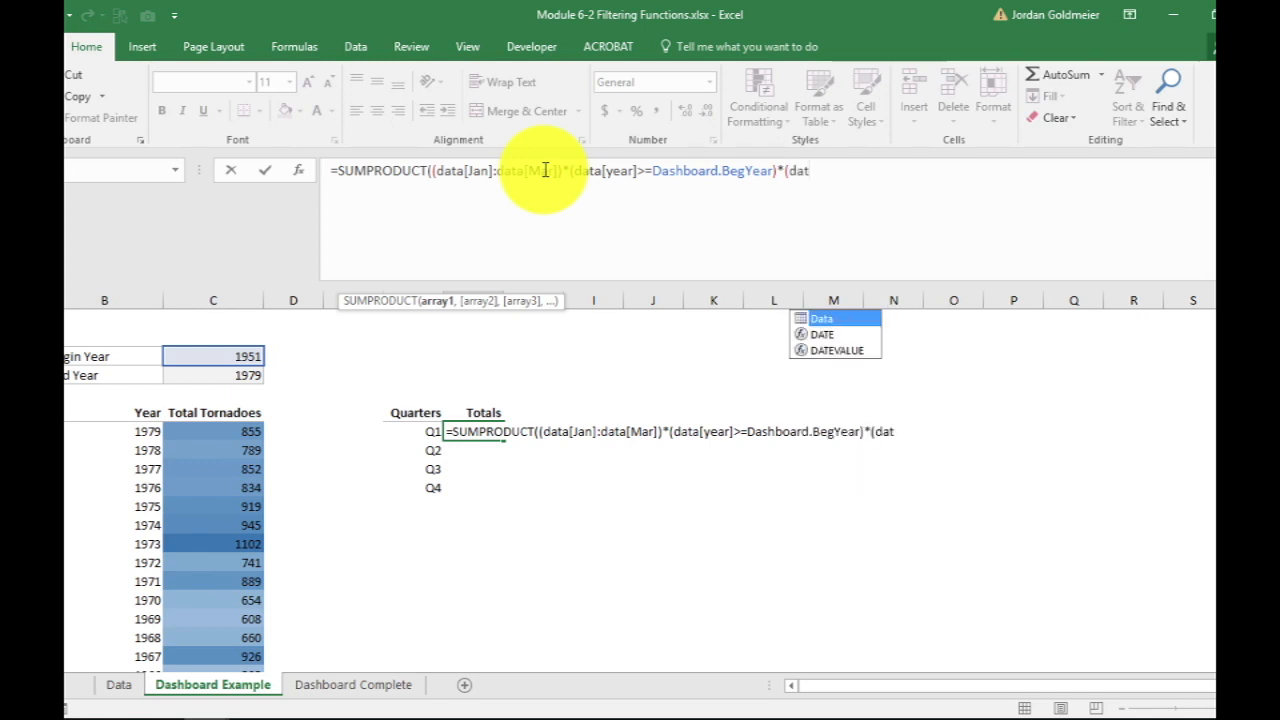
{"action": "key", "text": "Tab"}
{"action": "type", "text": "[year"}
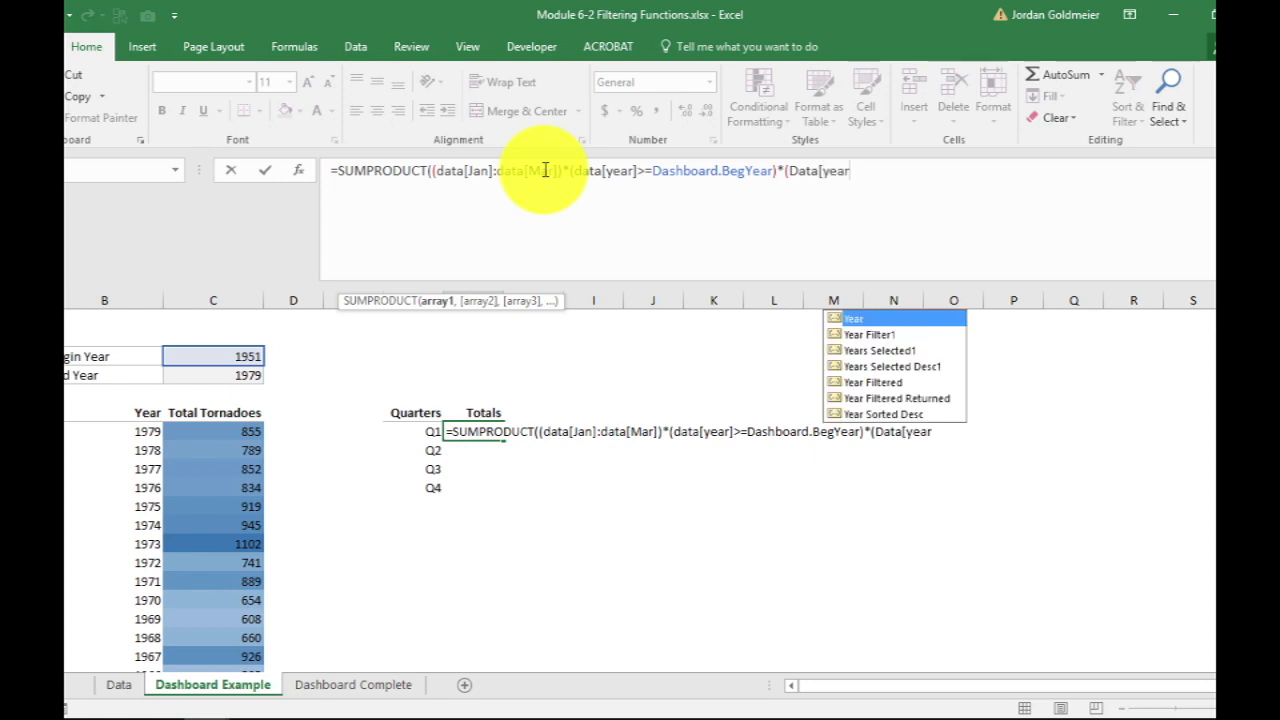
{"action": "type", "text": "]<="}
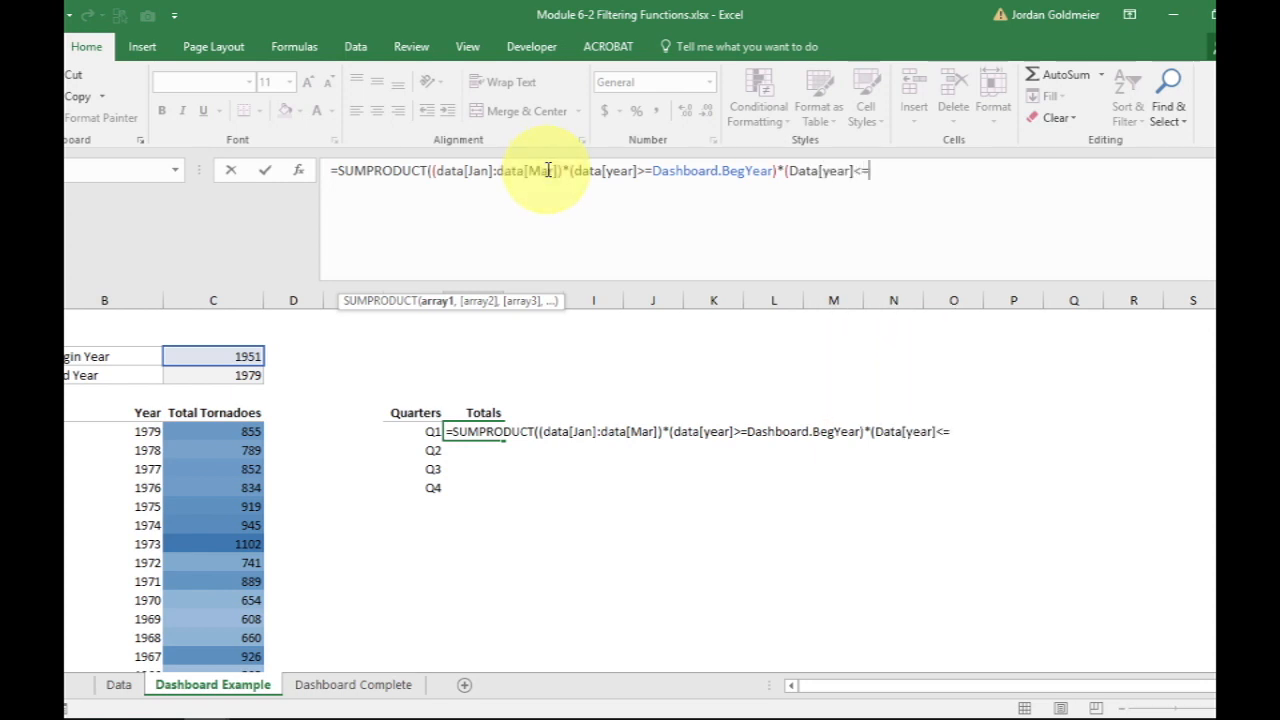
{"action": "type", "text": "f"}
{"action": "key", "text": "BackSpace"}
{"action": "type", "text": "da"}
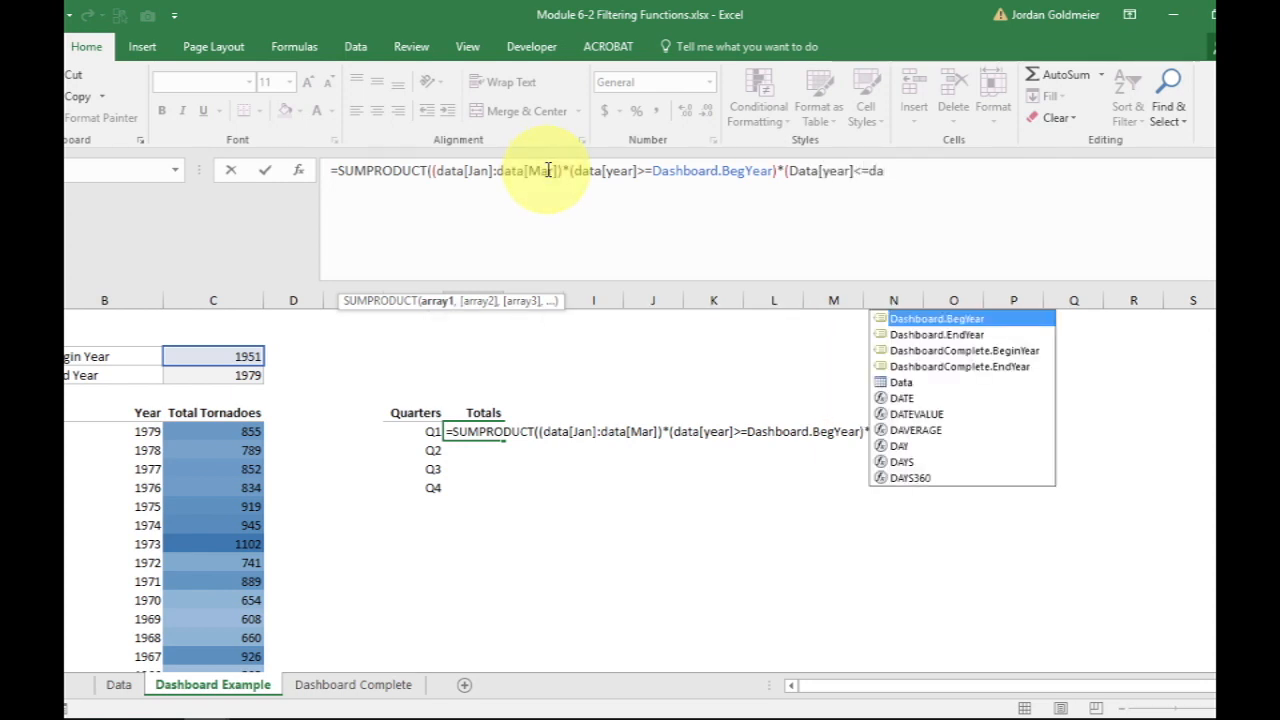
{"action": "key", "text": "Down"}
{"action": "key", "text": "Tab"}
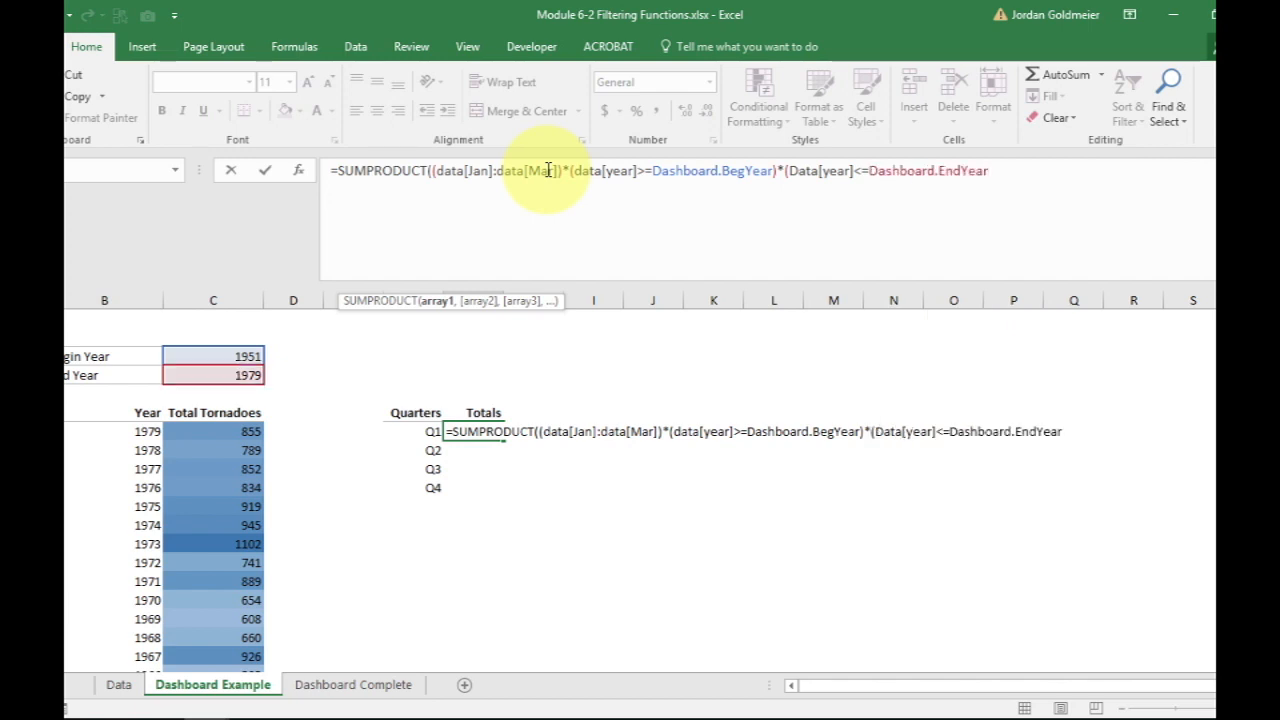
{"action": "type", "text": ")"}
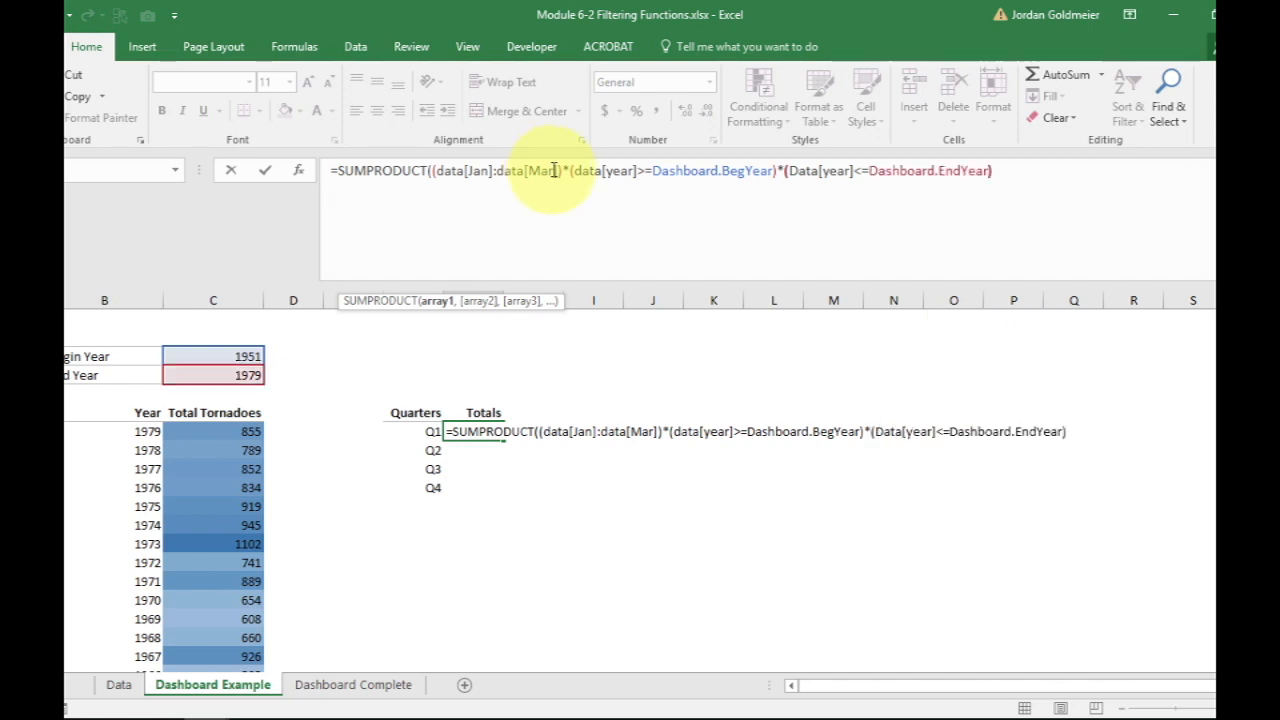
Break the G7 SUMPRODUCT formula so the month range, each year condition and the closing parenthesis sit on separate lines, and enter it
{"action": "left_click", "coordinate": [430, 170]}
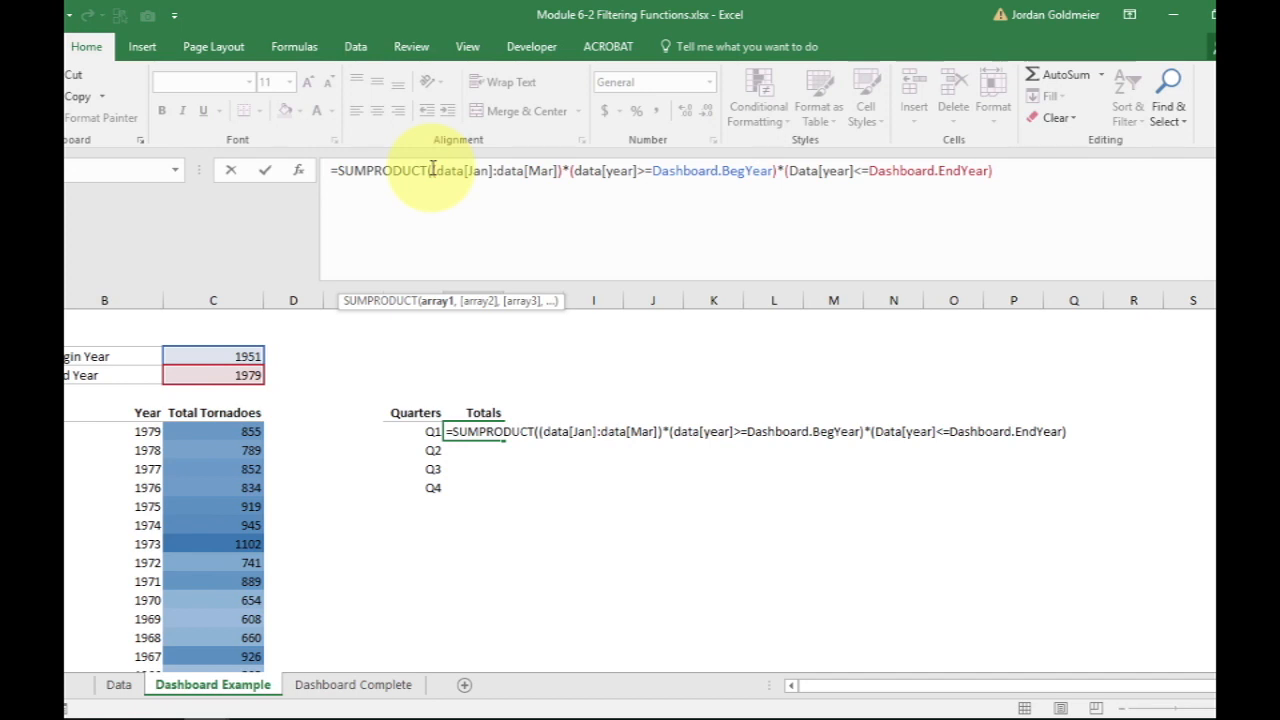
{"action": "key", "text": "alt+Return"}
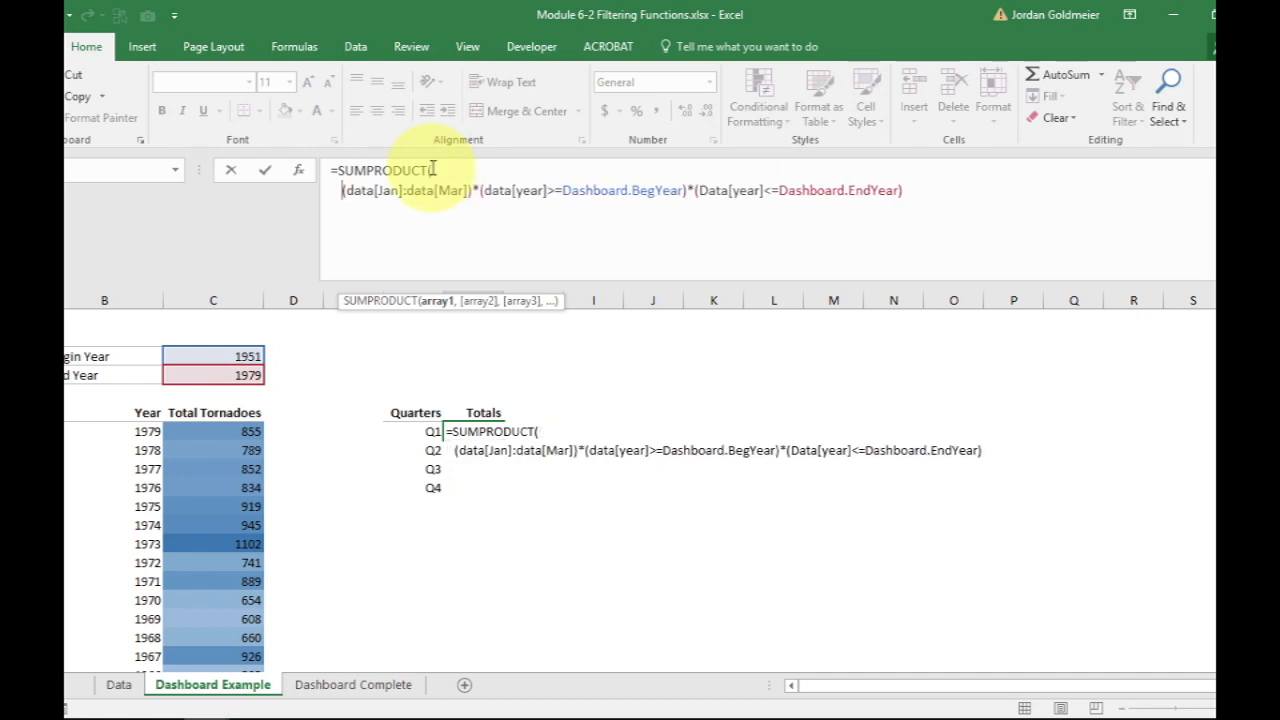
{"action": "left_click", "coordinate": [484, 190]}
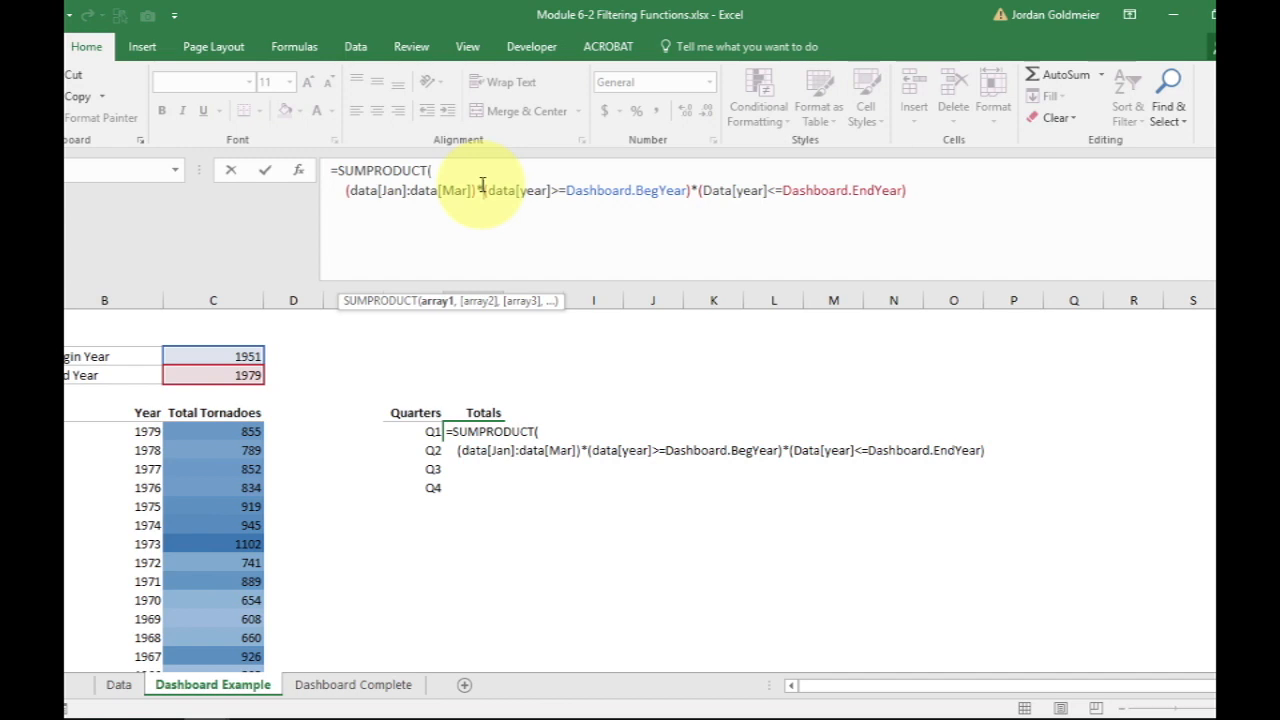
{"action": "key", "text": "alt+Return"}
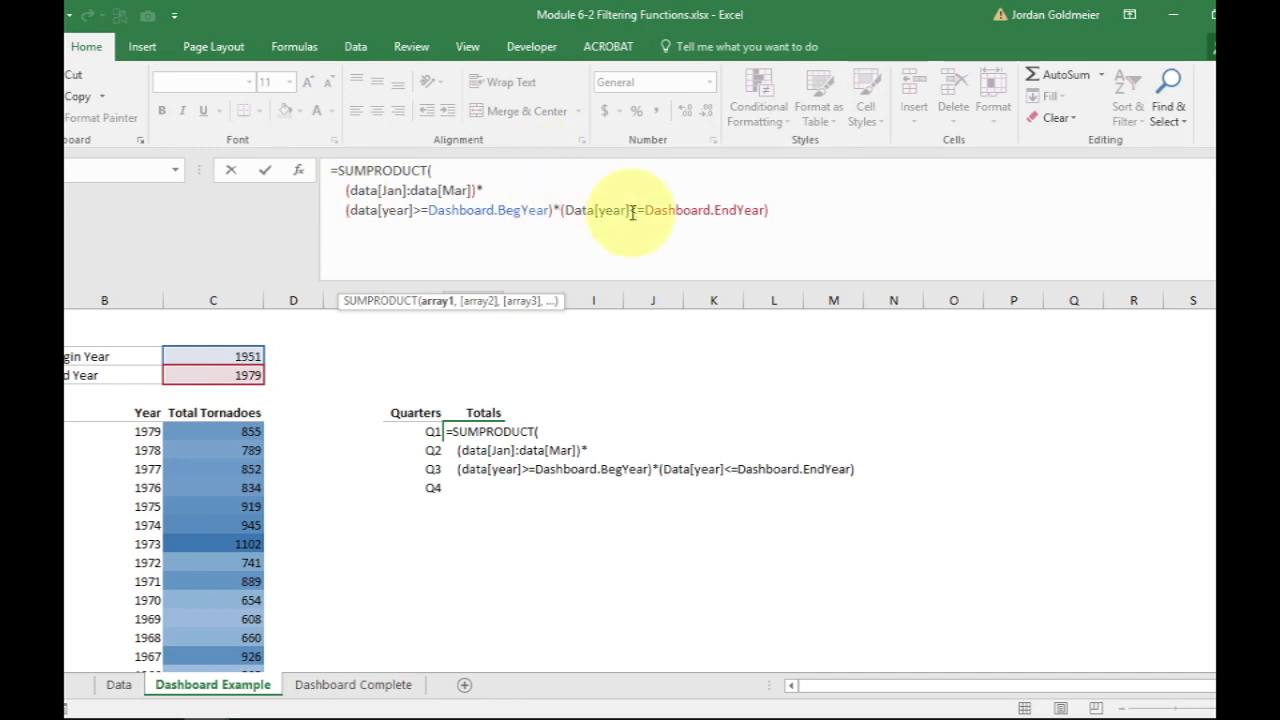
{"action": "key", "text": "alt+Return"}
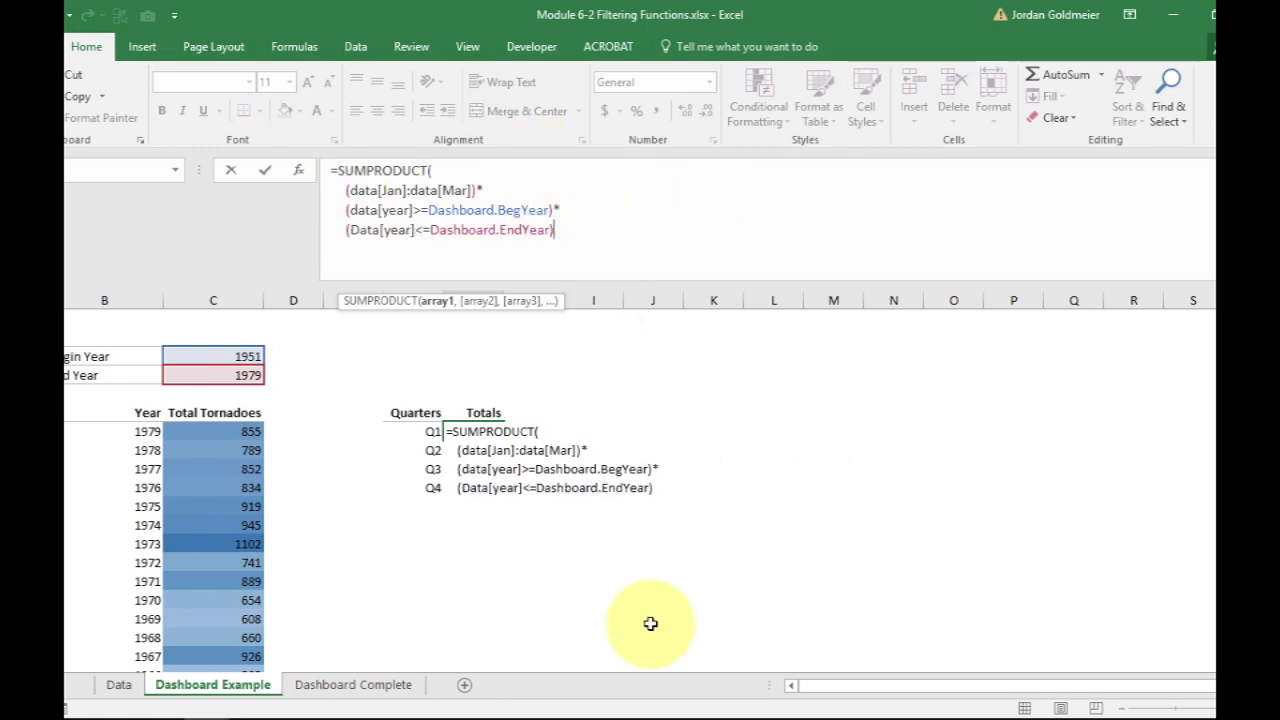
{"action": "mouse_move", "coordinate": [617, 705]}
{"action": "key", "text": "ctrl+Return"}
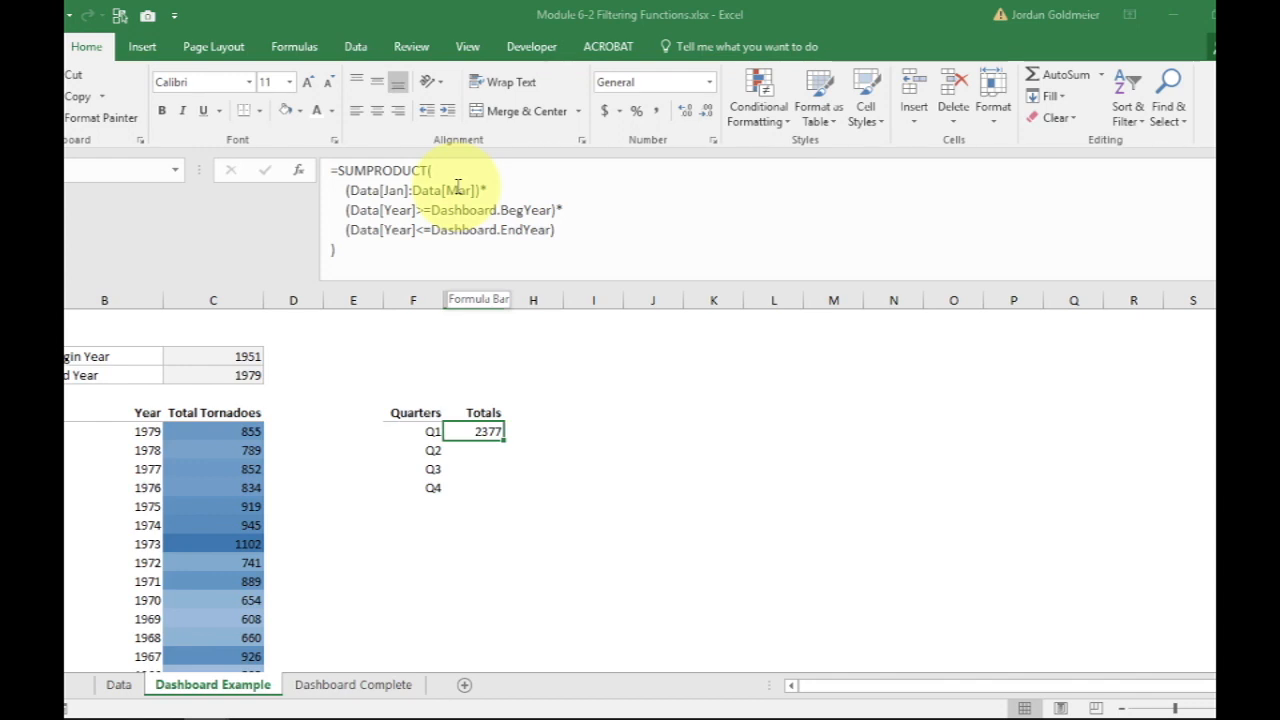
Open an extra parenthesis before the begin-year condition in the G7 formula and bring the end-year condition up onto the same line
{"action": "left_click", "coordinate": [347, 211]}
{"action": "type", "text": "("}
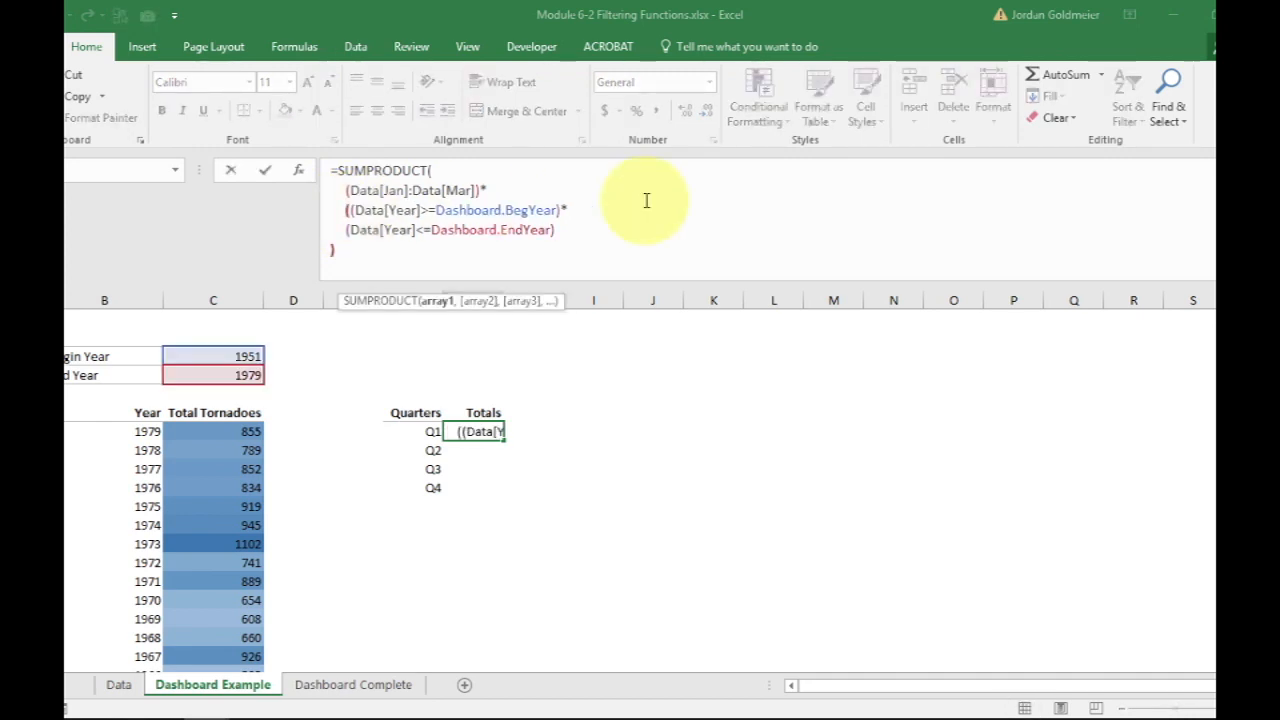
{"action": "key", "text": "Down"}
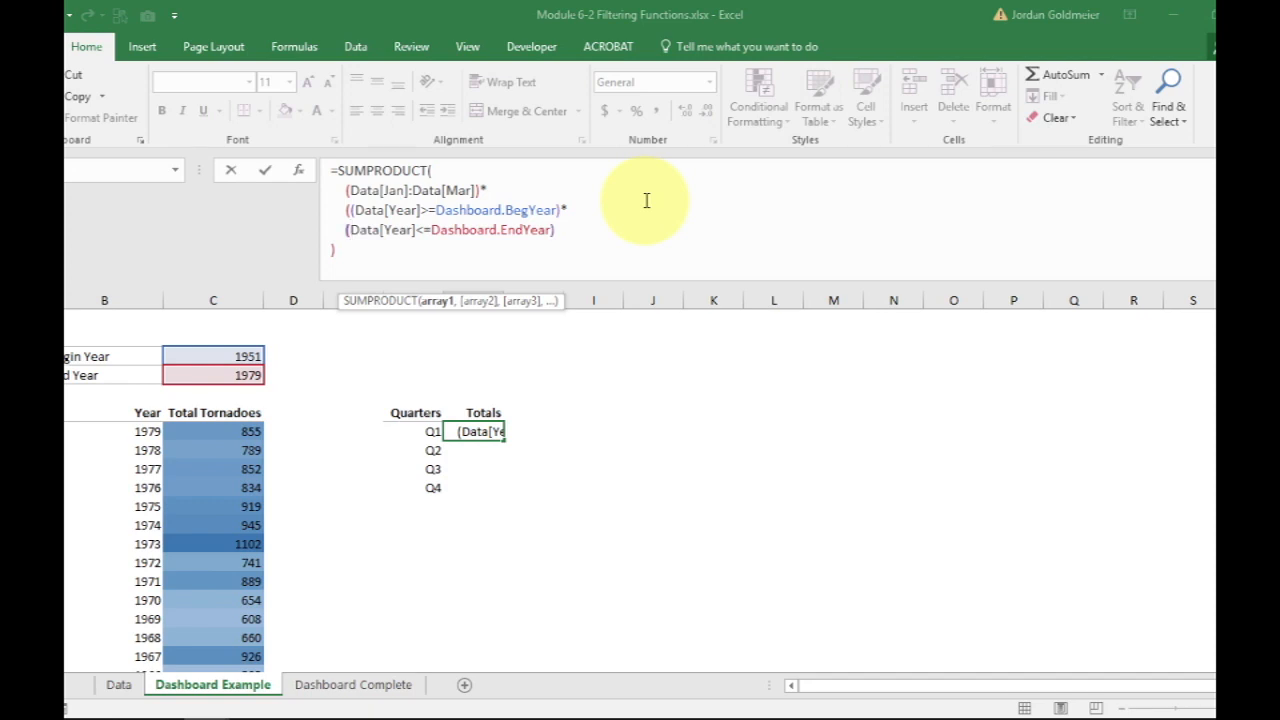
{"action": "key", "text": "BackSpace"}
{"action": "key", "text": "BackSpace"}
{"action": "key", "text": "BackSpace"}
{"action": "key", "text": "BackSpace"}
{"action": "key", "text": "BackSpace"}
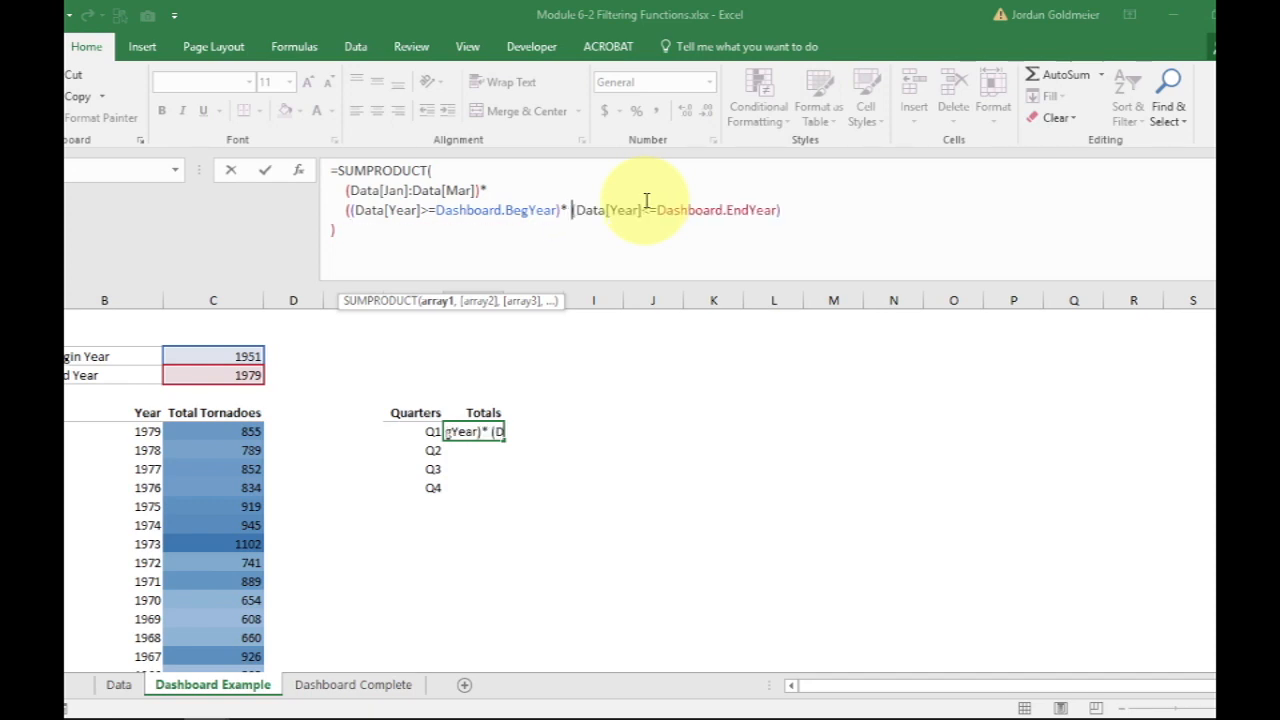
Close the extra parenthesis after the end-year condition, add spaces around the multiplication signs, and enter the G7 formula
{"action": "left_click", "coordinate": [800, 209]}
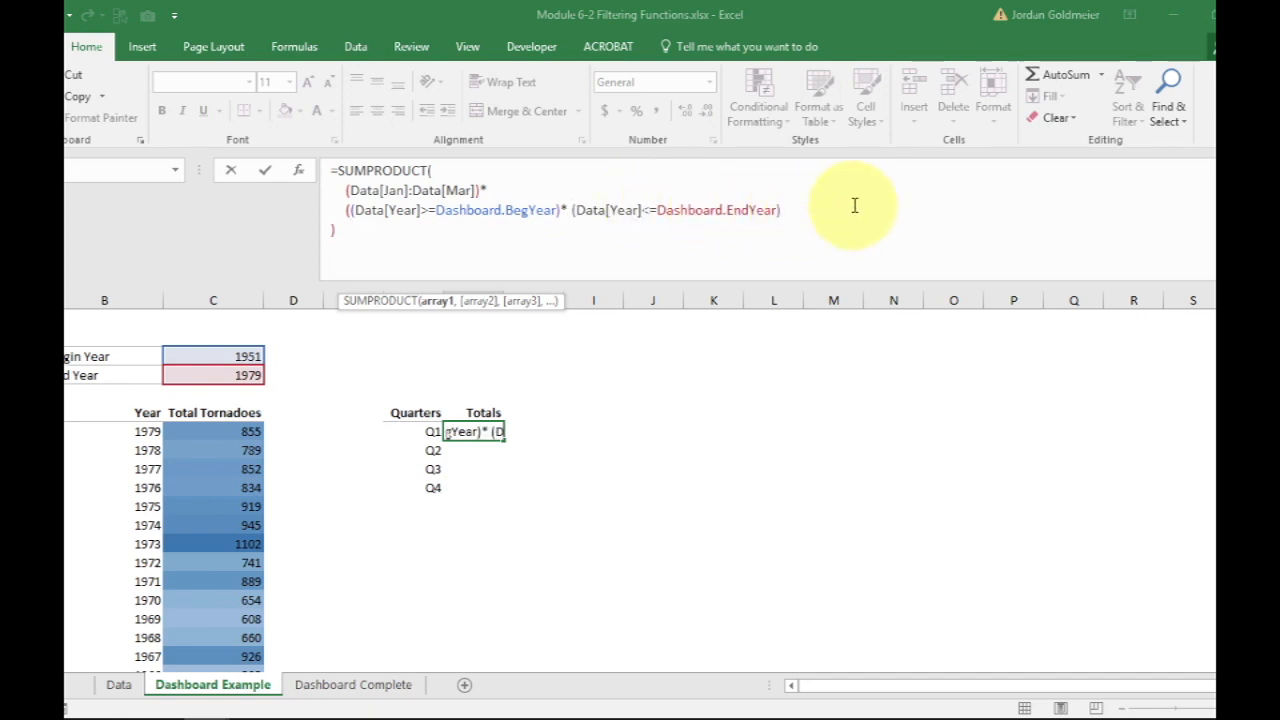
{"action": "type", "text": ")"}
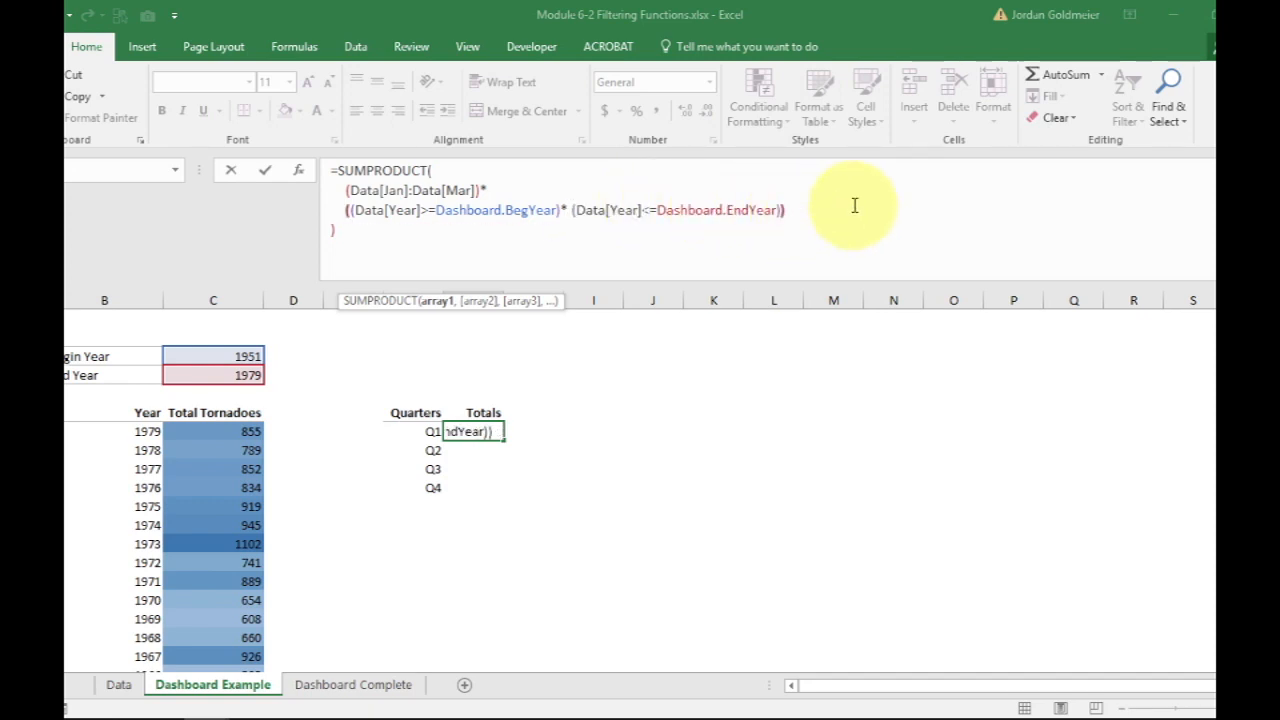
{"action": "left_click", "coordinate": [563, 209]}
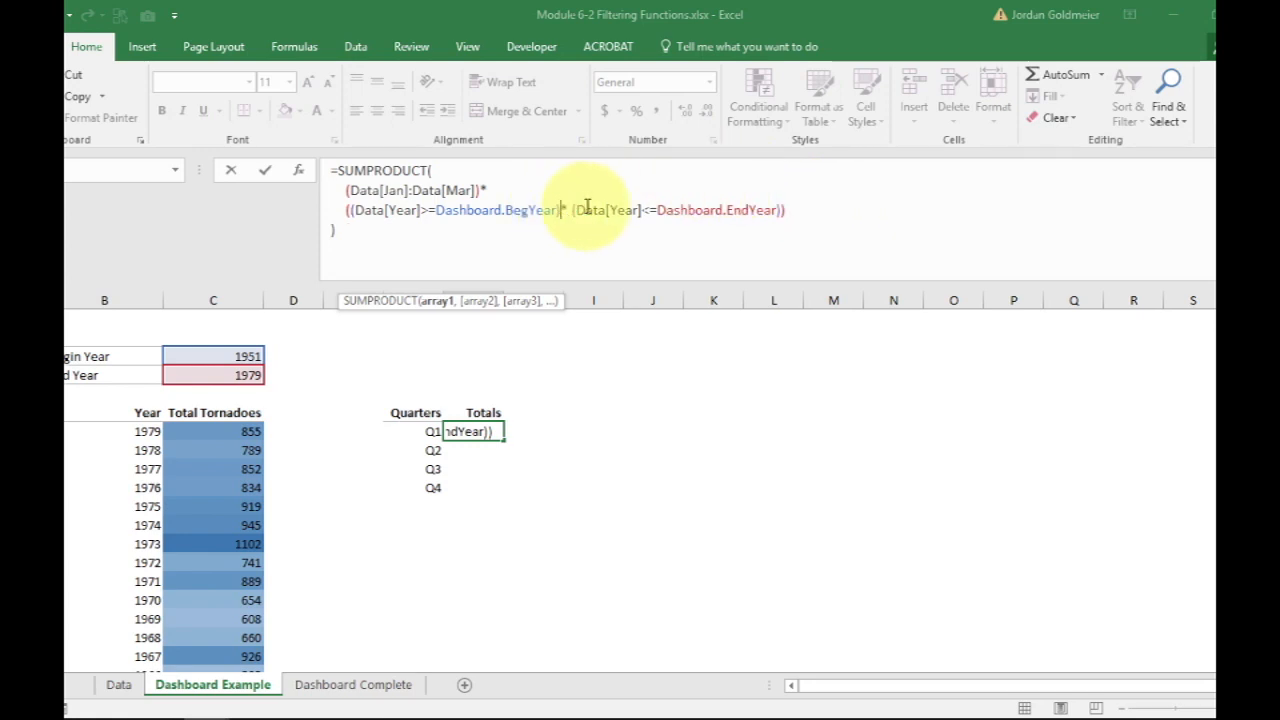
{"action": "left_click", "coordinate": [484, 190]}
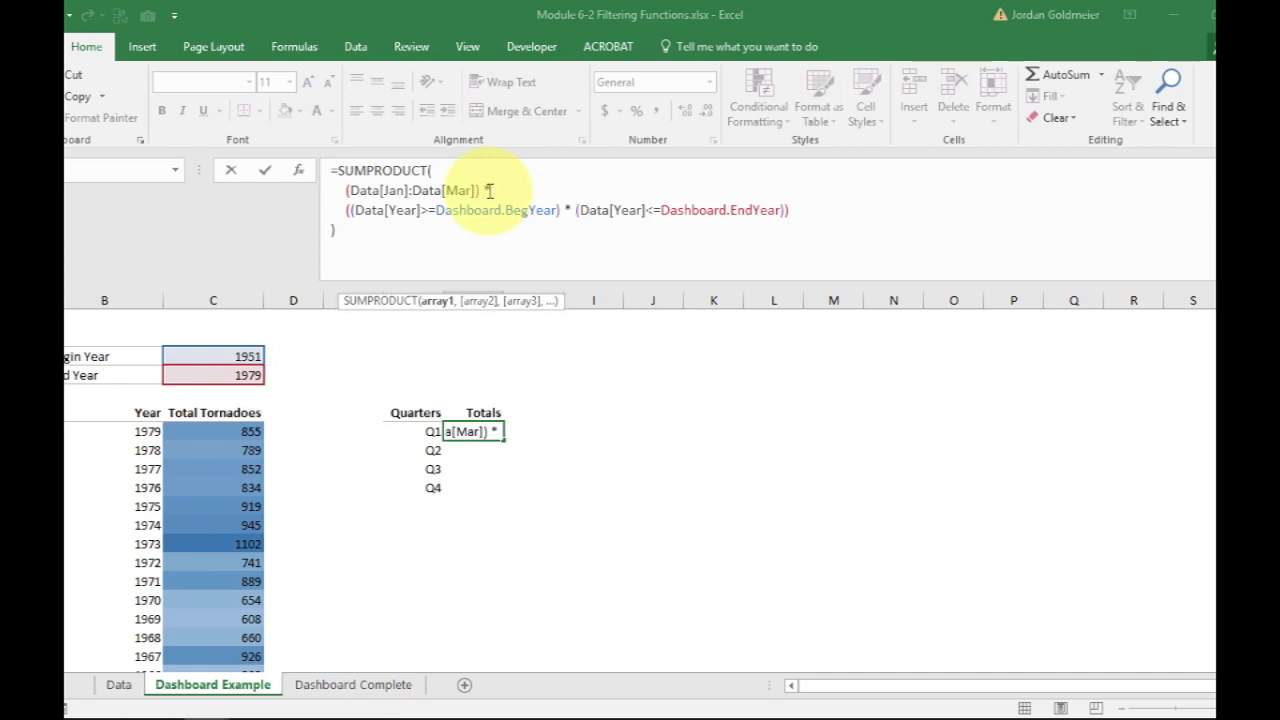
{"action": "key", "text": "Return"}
{"action": "key", "text": "Up"}
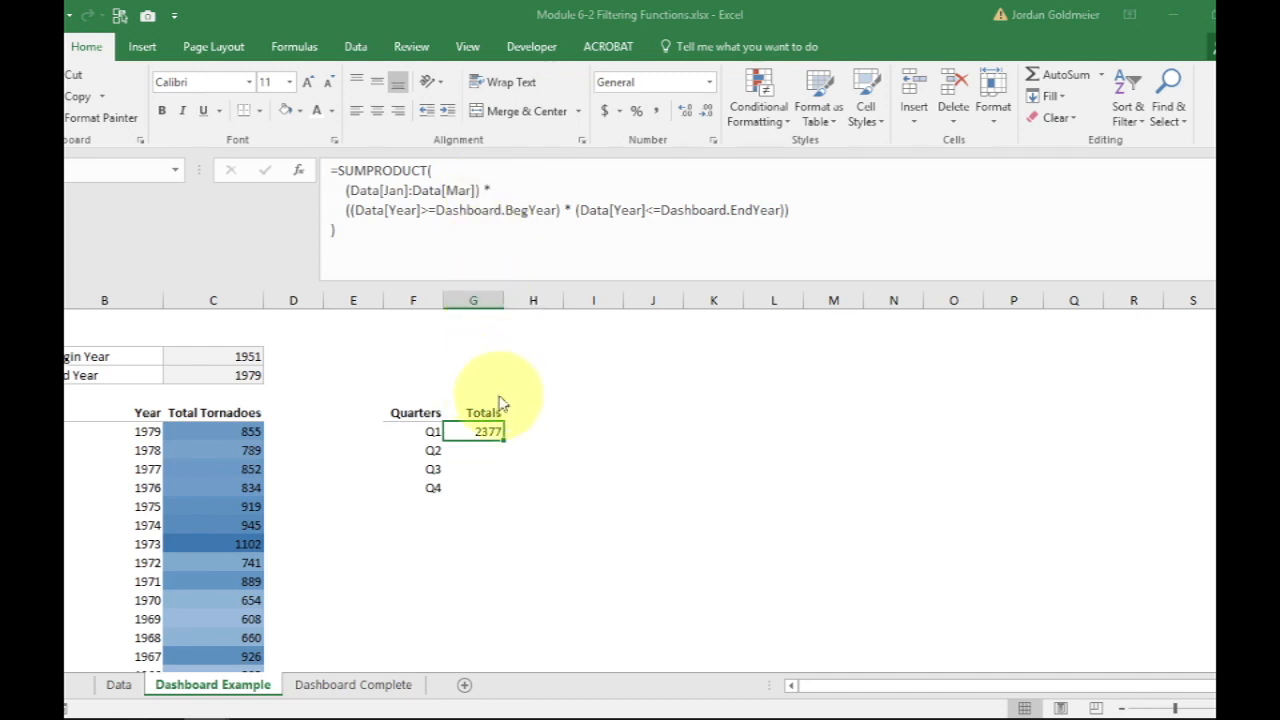
Fill the Q1 total formula down through Q4 and change the first month column in the Q2 formula to apr
{"action": "left_click_drag", "start_coordinate": [507, 442], "coordinate": [498, 500]}
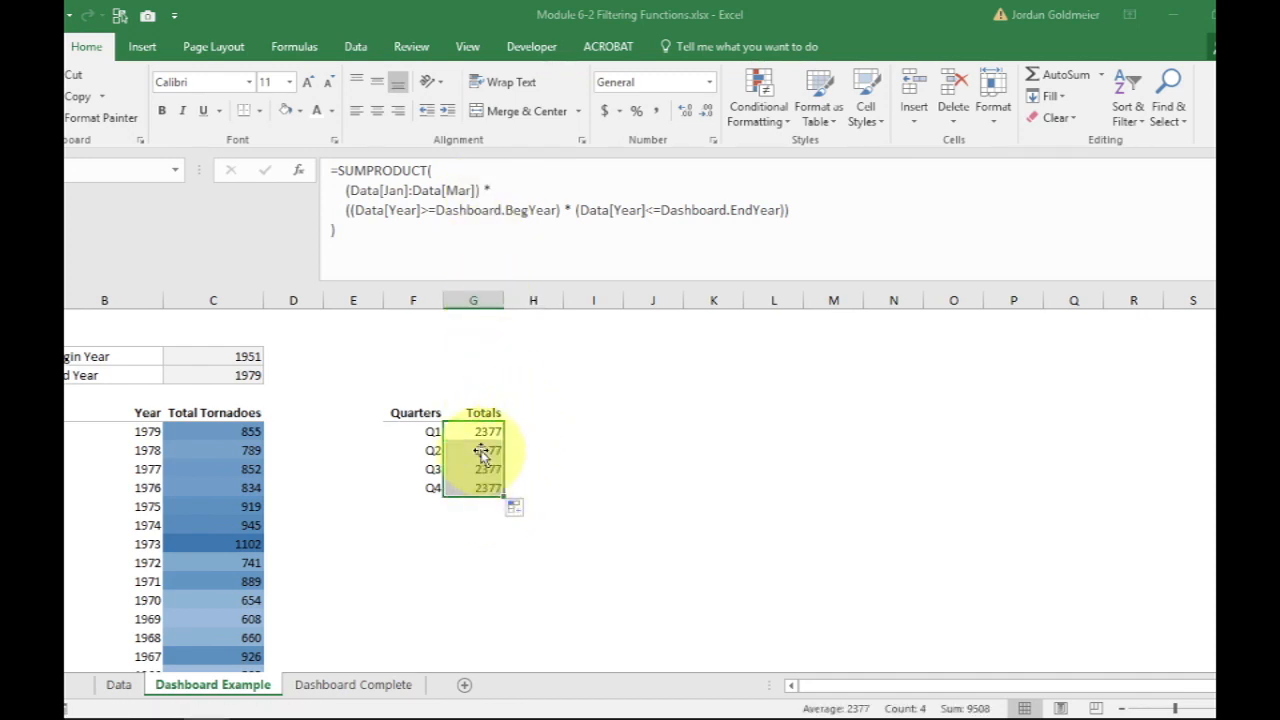
{"action": "left_click", "coordinate": [481, 451]}
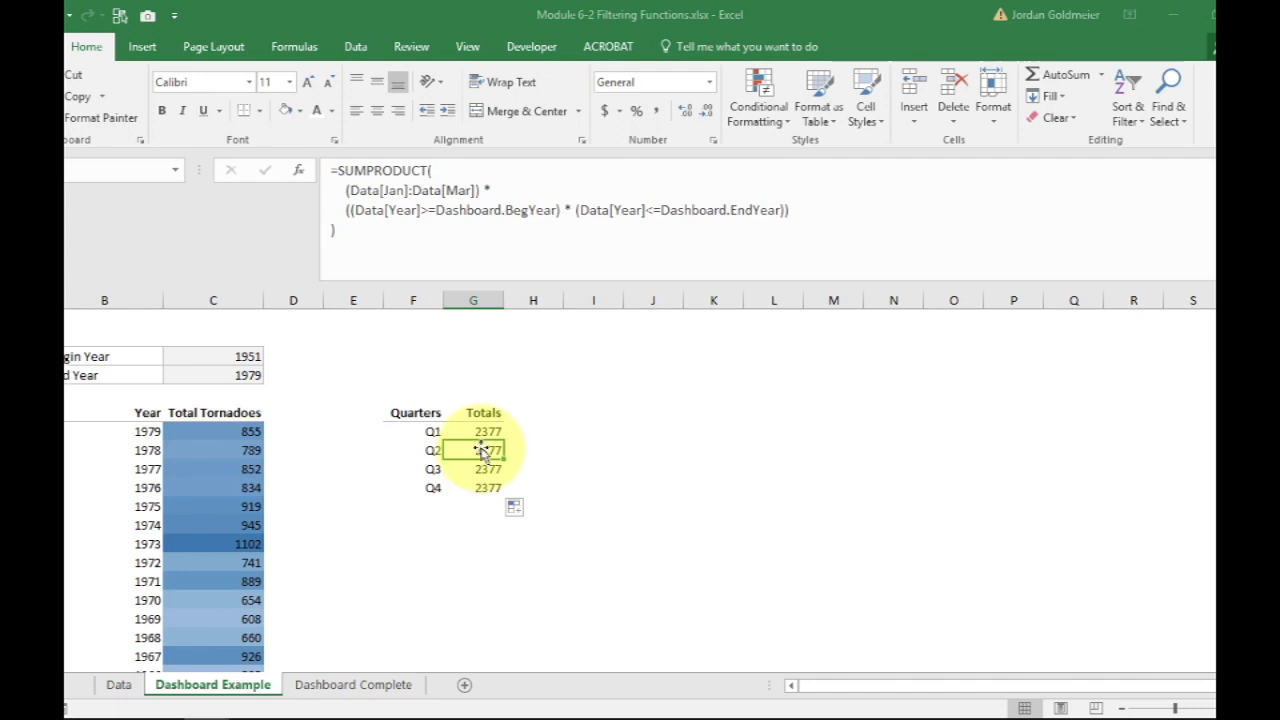
{"action": "left_click", "coordinate": [398, 181]}
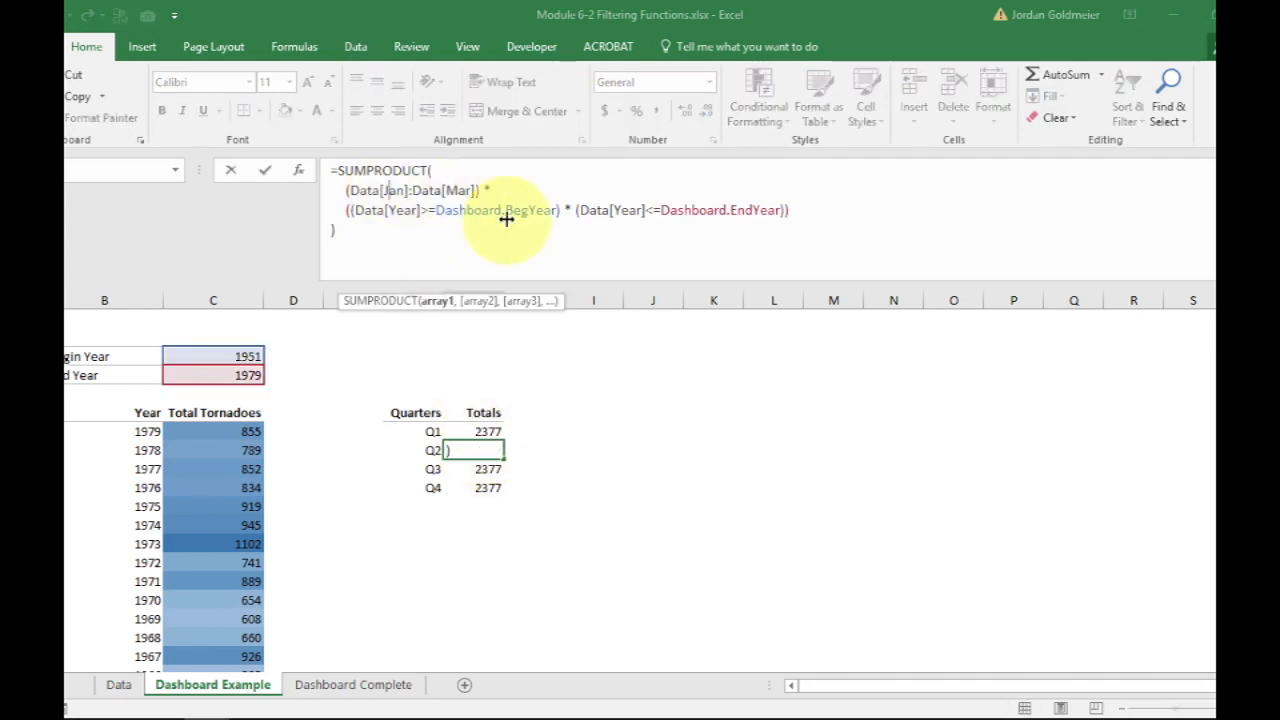
{"action": "key", "text": "Left"}
{"action": "key", "text": "shift+Right"}
{"action": "key", "text": "shift+Right"}
{"action": "key", "text": "shift+Right"}
{"action": "key", "text": "shift+Right"}
{"action": "key", "text": "shift+Left"}
{"action": "type", "text": "a"}
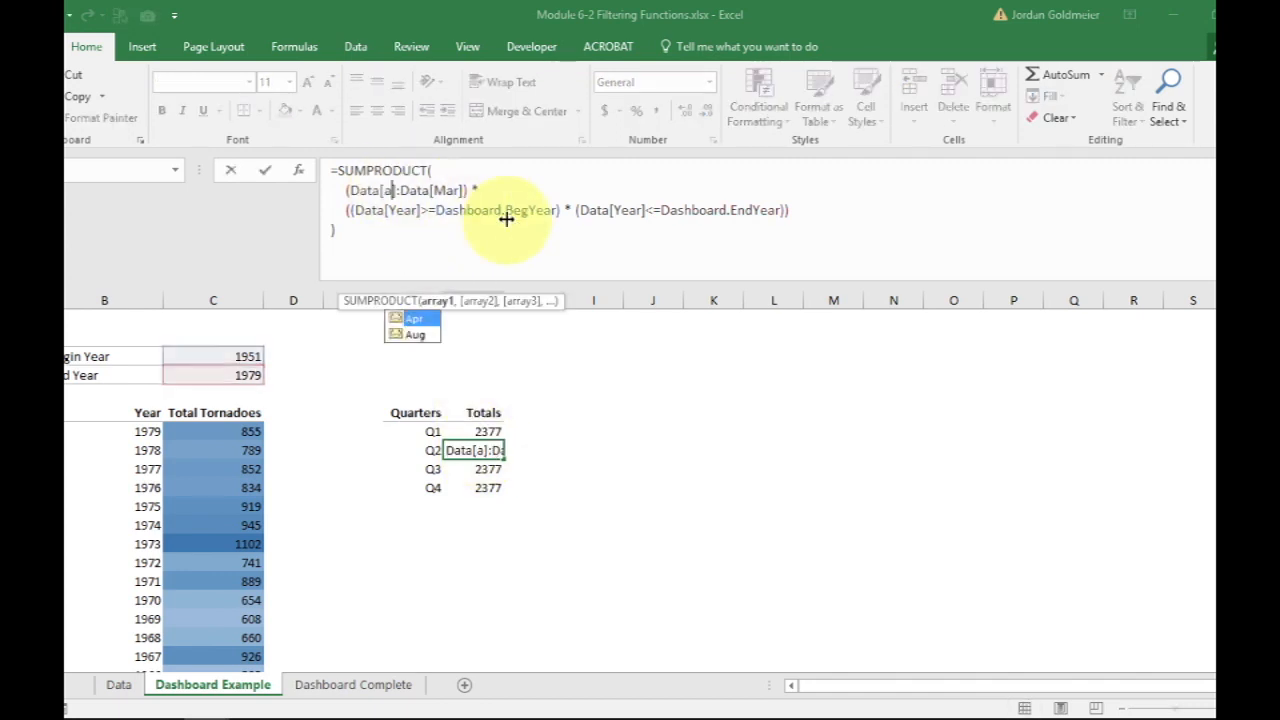
{"action": "type", "text": "pr"}
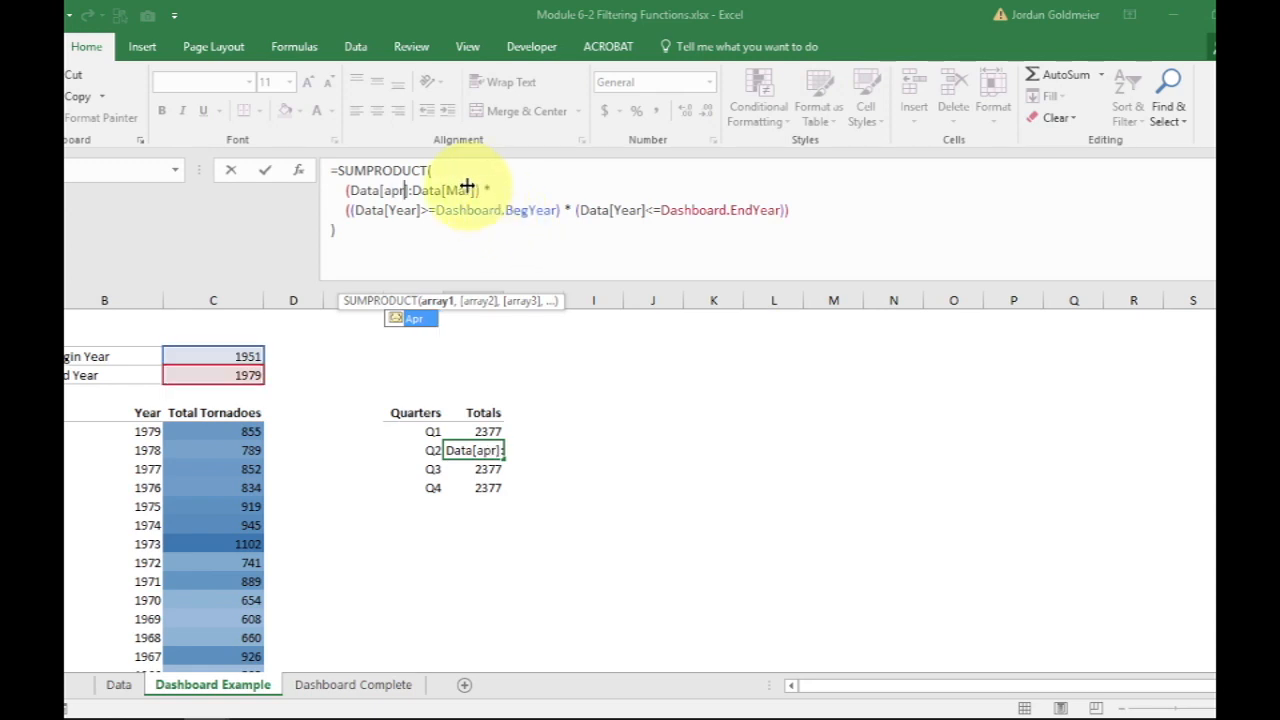
Change the last month column in the Q2 formula to June and enter the formula
{"action": "key", "text": "Right"}
{"action": "key", "text": "Right"}
{"action": "key", "text": "Right"}
{"action": "key", "text": "Right"}
{"action": "key", "text": "Right"}
{"action": "key", "text": "Right"}
{"action": "key", "text": "Right"}
{"action": "key", "text": "Right"}
{"action": "key", "text": "Right"}
{"action": "key", "text": "Right"}
{"action": "key", "text": "shift+Left"}
{"action": "key", "text": "shift+Left"}
{"action": "key", "text": "shift+Left"}
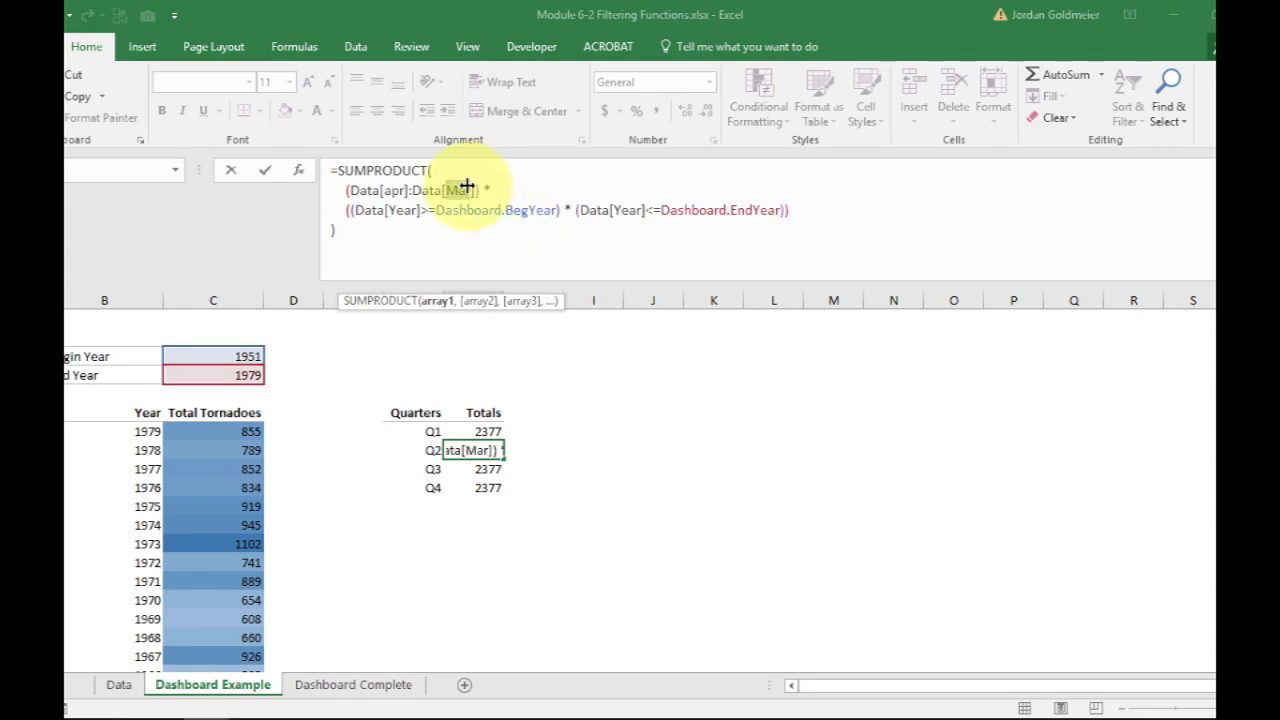
{"action": "type", "text": "June"}
{"action": "key", "text": "Return"}
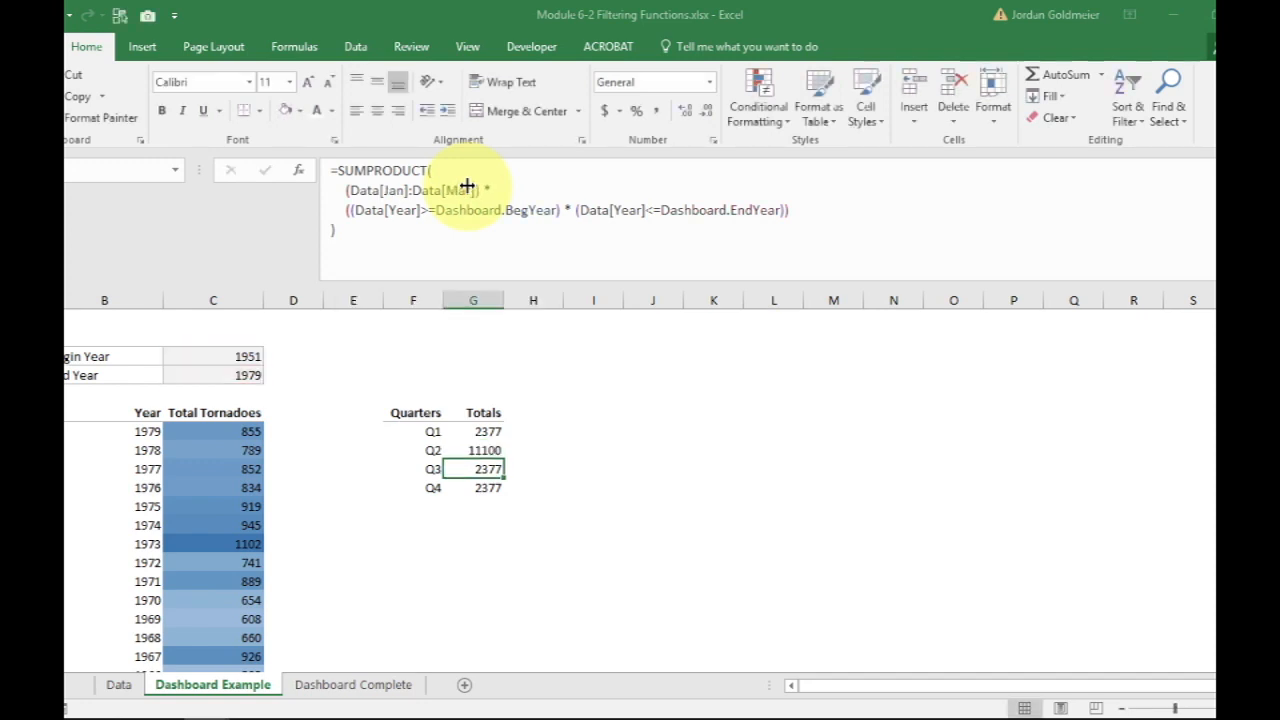
Change the month range in the Q3 total formula to Data[July]:Data[Sept]
{"action": "left_click", "coordinate": [400, 187]}
{"action": "left_click", "coordinate": [400, 187]}
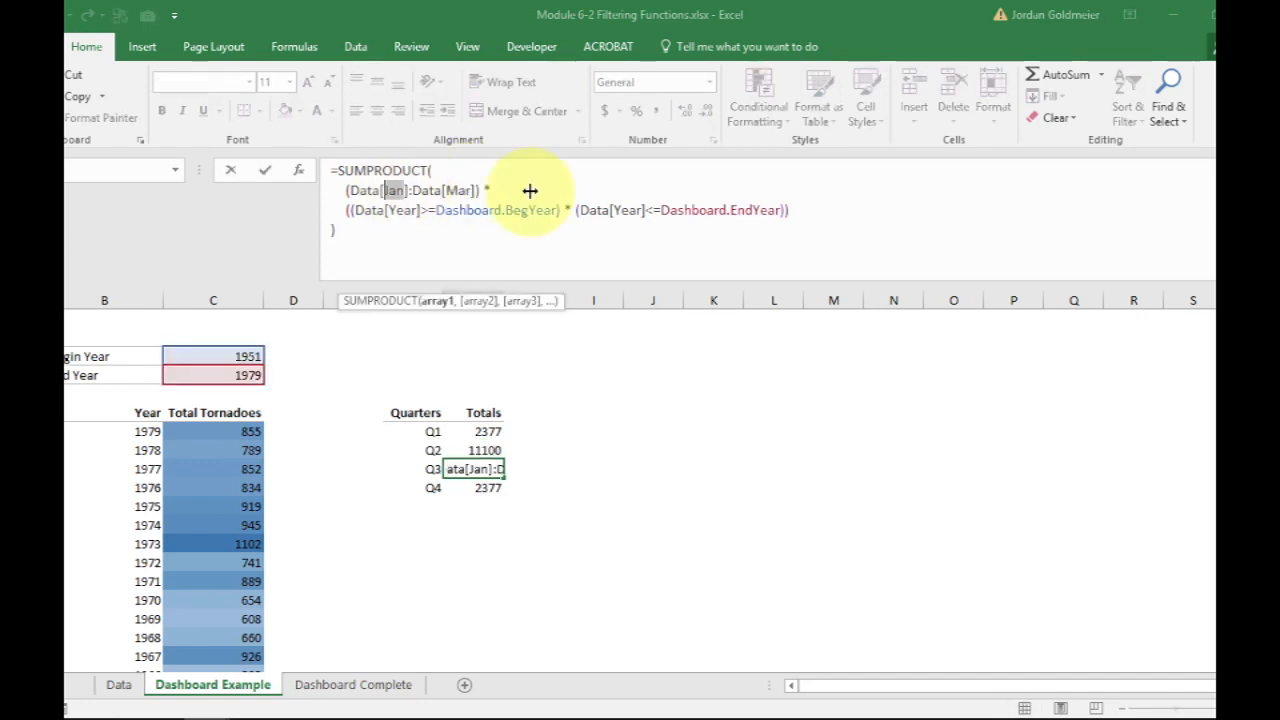
{"action": "type", "text": "July"}
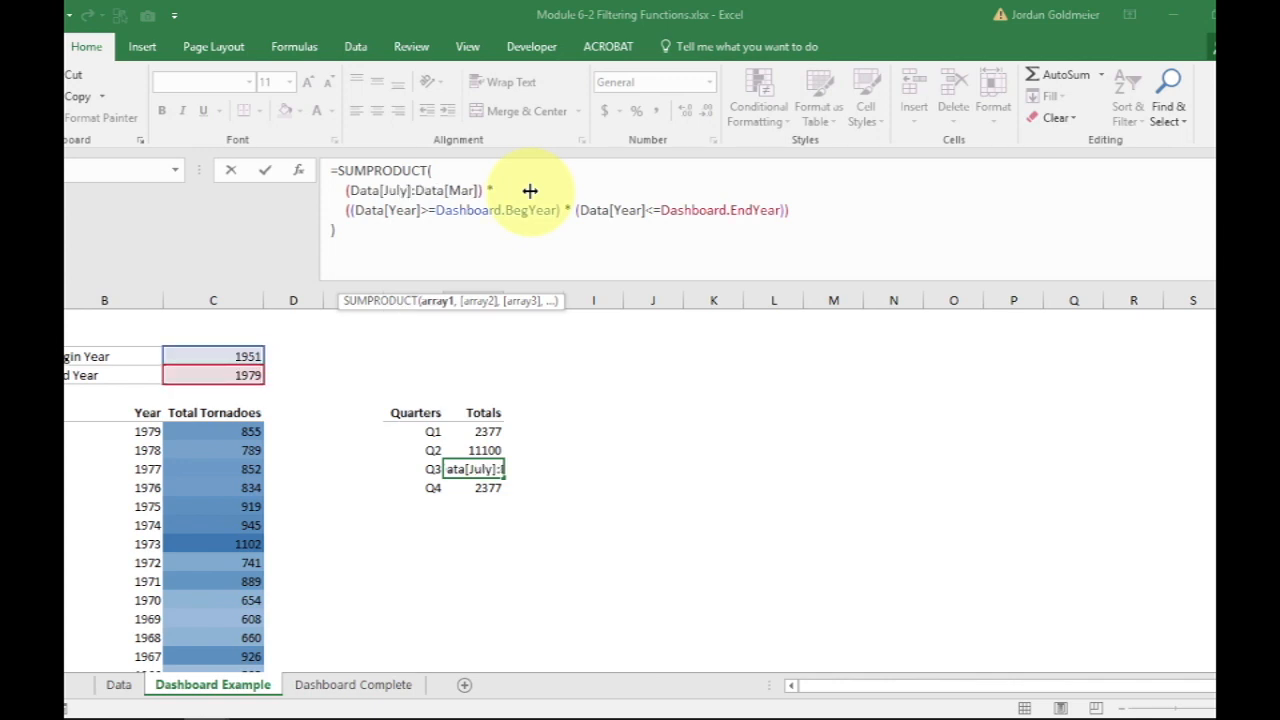
{"action": "key", "text": "Right"}
{"action": "key", "text": "Right"}
{"action": "key", "text": "Right"}
{"action": "key", "text": "Right"}
{"action": "key", "text": "shift+Right"}
{"action": "key", "text": "shift+Right"}
{"action": "key", "text": "shift+Right"}
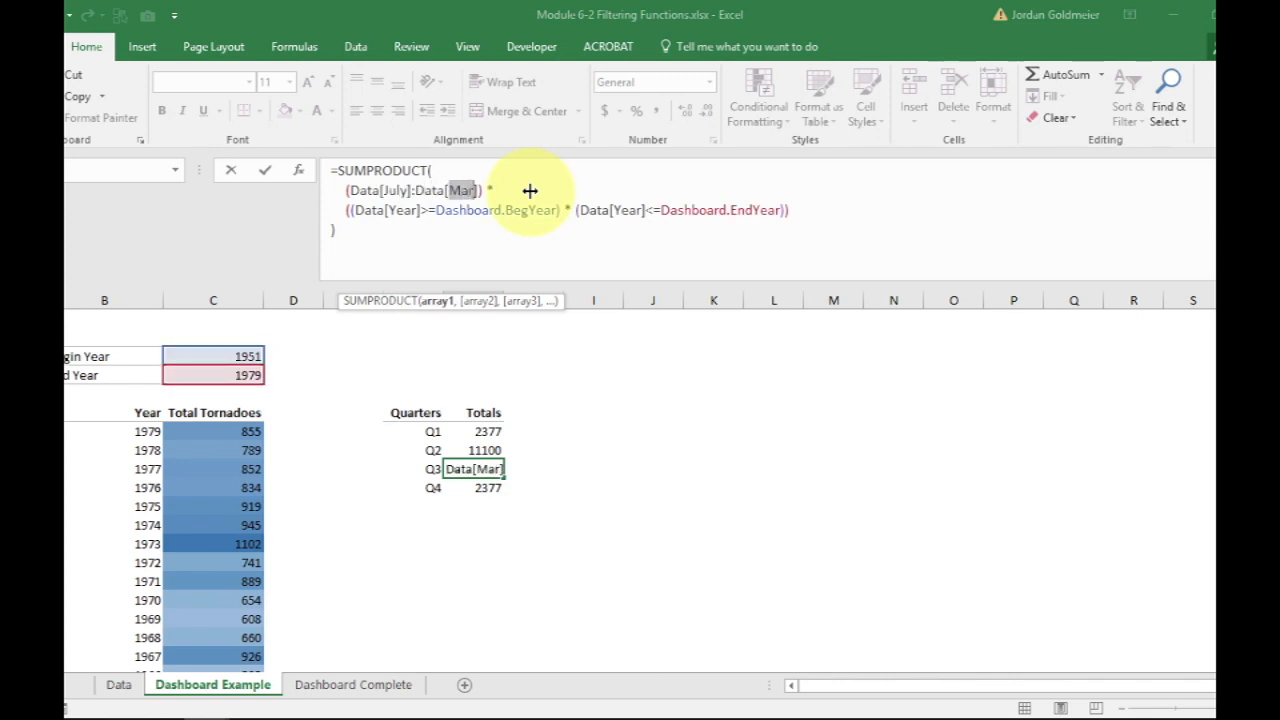
{"action": "type", "text": "Sept"}
{"action": "key", "text": "Return"}
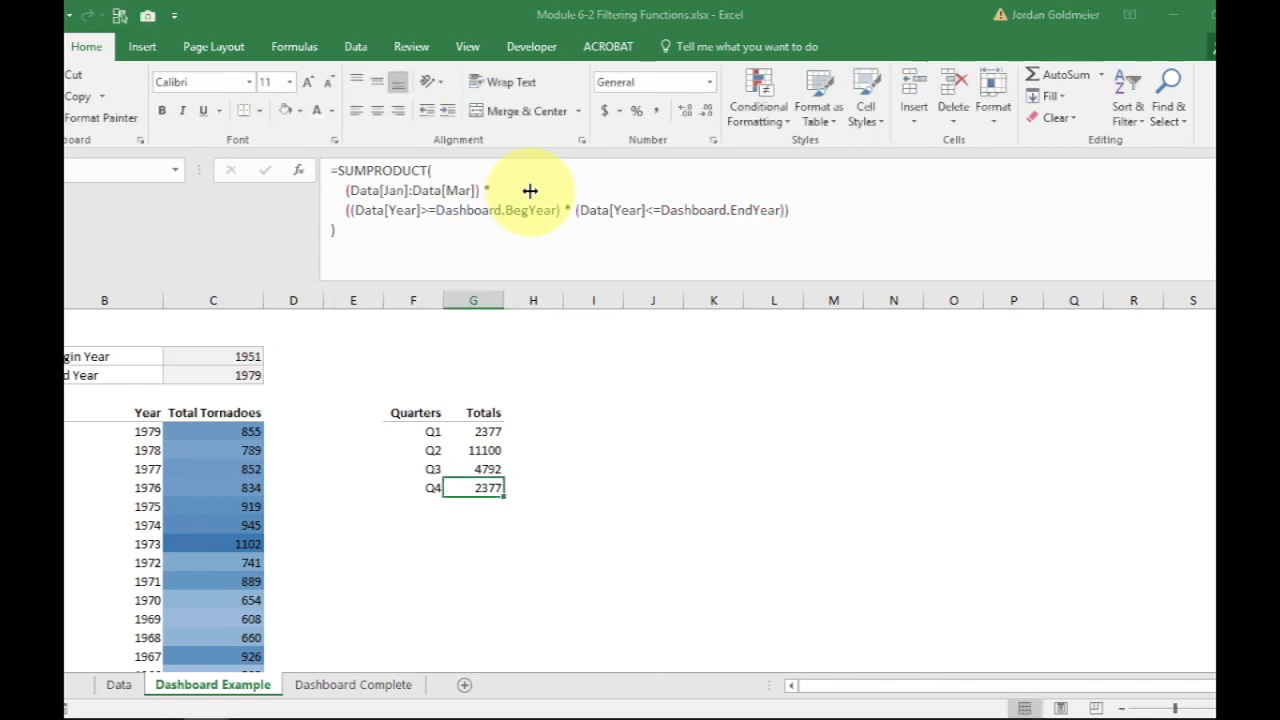
Change the month range in the Q4 total formula to Data[Oct]:Data[Dec]
{"action": "left_click", "coordinate": [406, 188]}
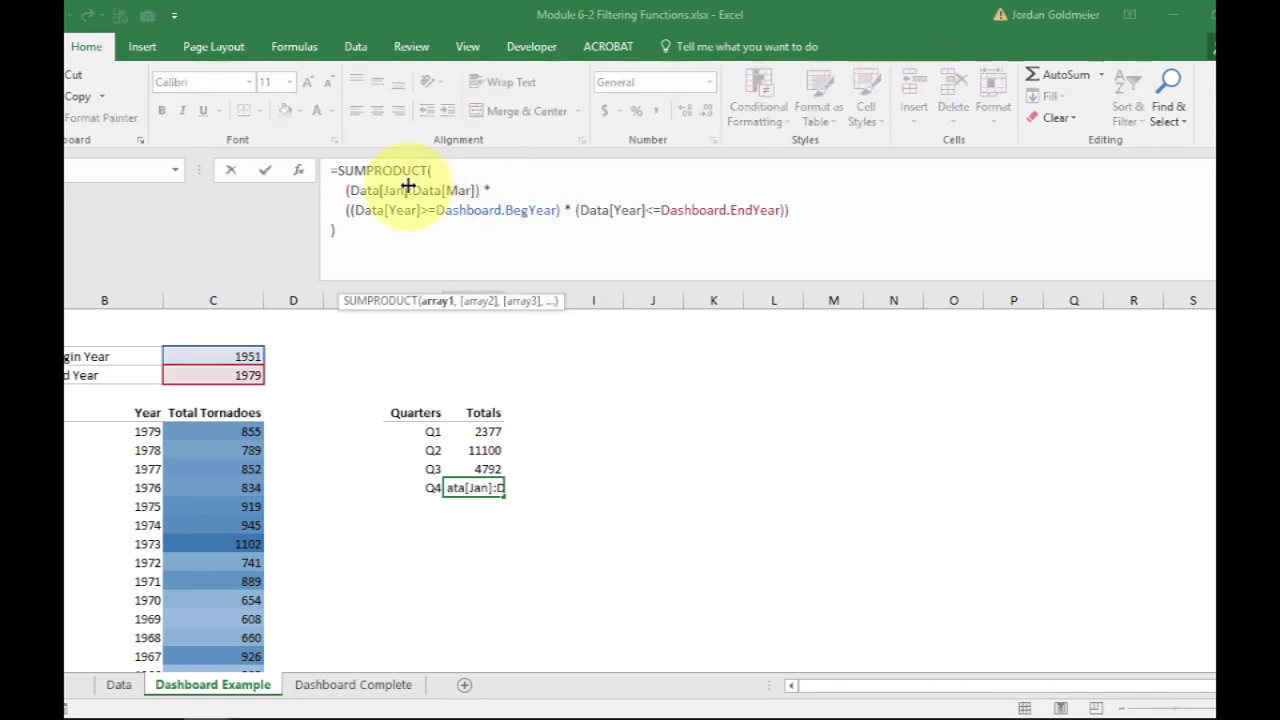
{"action": "key", "text": "shift+Left"}
{"action": "key", "text": "shift+Left"}
{"action": "key", "text": "shift+Left"}
{"action": "type", "text": "oct"}
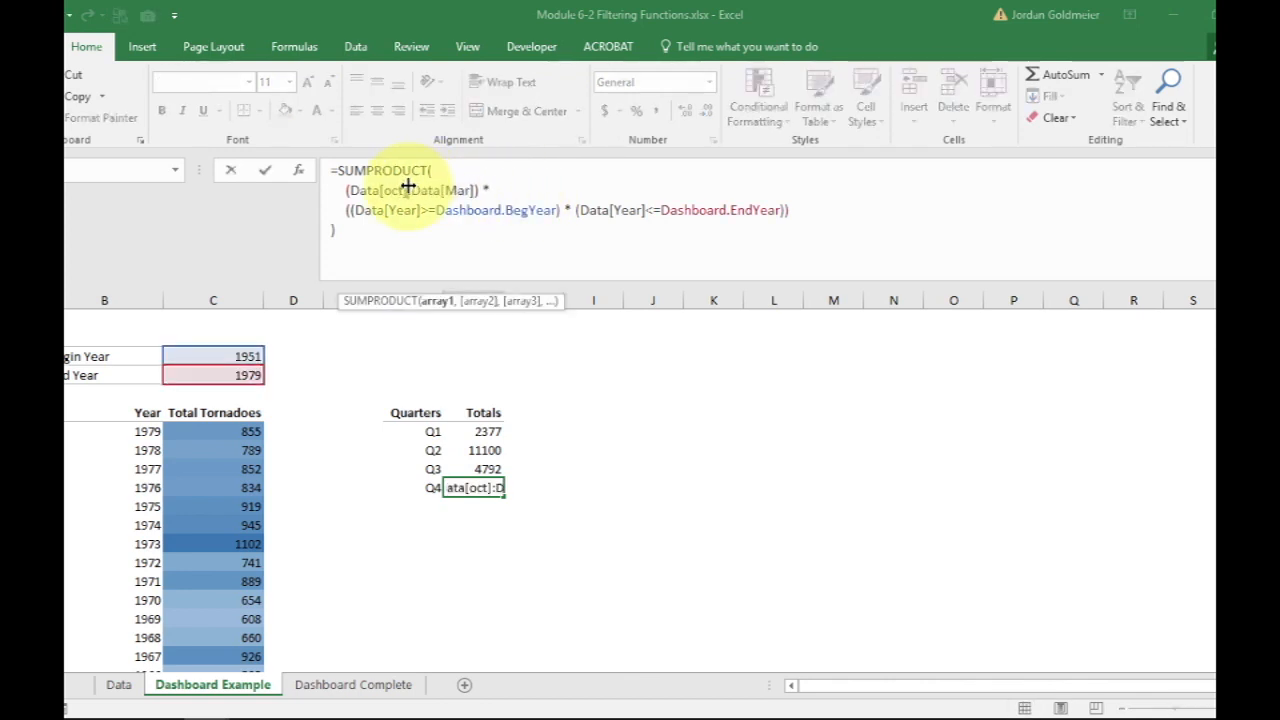
{"action": "key", "text": "Right"}
{"action": "key", "text": "Right"}
{"action": "key", "text": "Right"}
{"action": "key", "text": "Right"}
{"action": "key", "text": "Right"}
{"action": "key", "text": "Right"}
{"action": "key", "text": "Right"}
{"action": "key", "text": "Right"}
{"action": "key", "text": "Right"}
{"action": "key", "text": "Right"}
{"action": "key", "text": "shift+Left"}
{"action": "key", "text": "shift+Left"}
{"action": "key", "text": "shift+Left"}
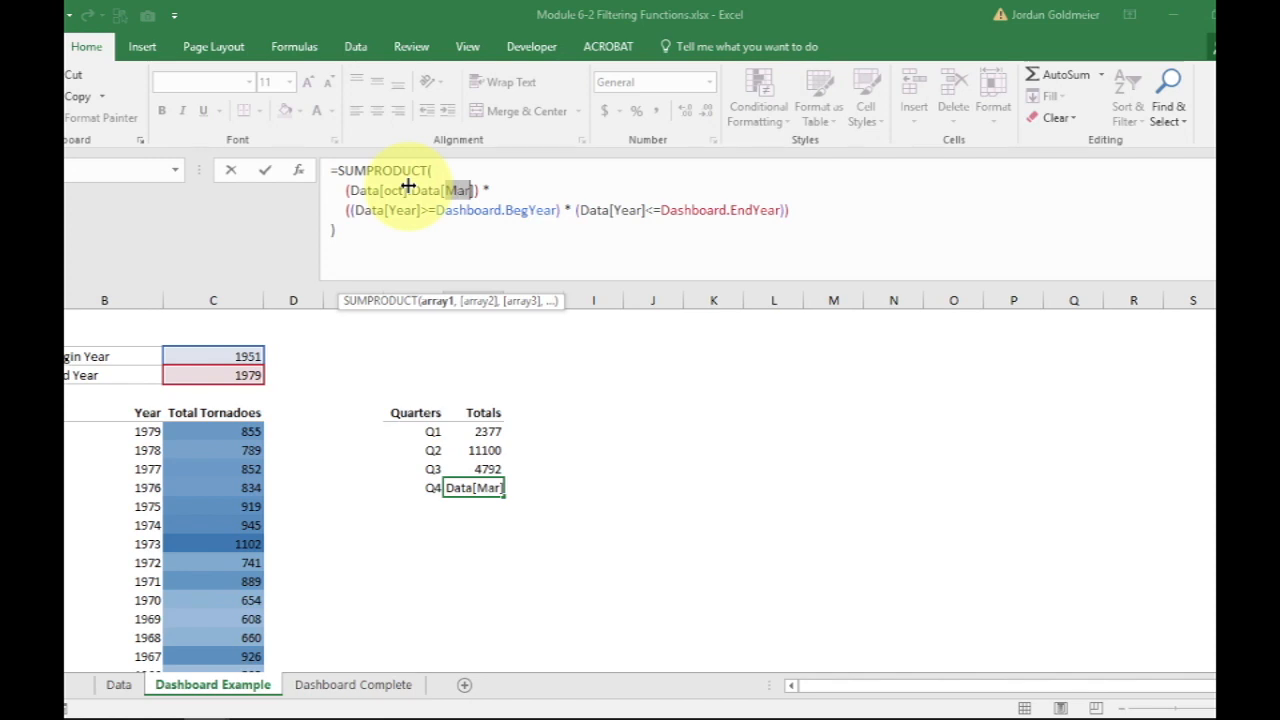
{"action": "type", "text": "dec"}
{"action": "key", "text": "Return"}
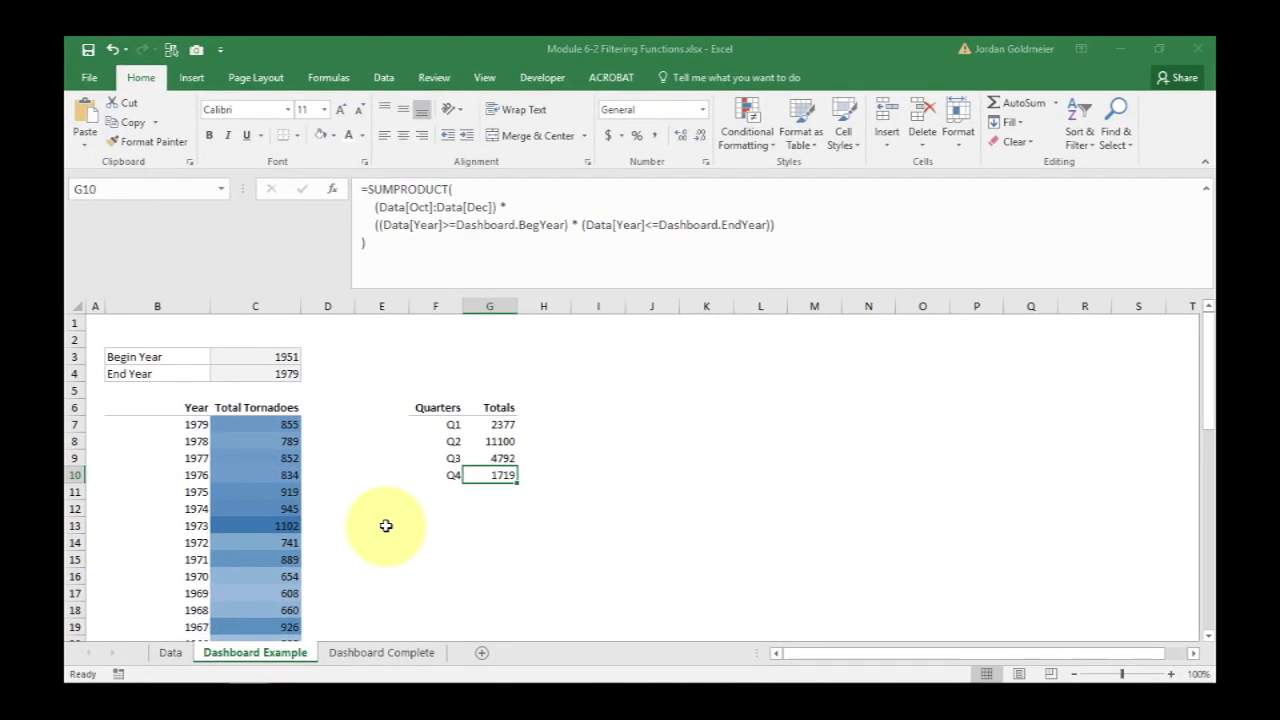
Set the dashboard's Begin Year to 1953 and End Year to 1966
{"action": "left_click", "coordinate": [294, 356]}
{"action": "left_click", "coordinate": [309, 357]}
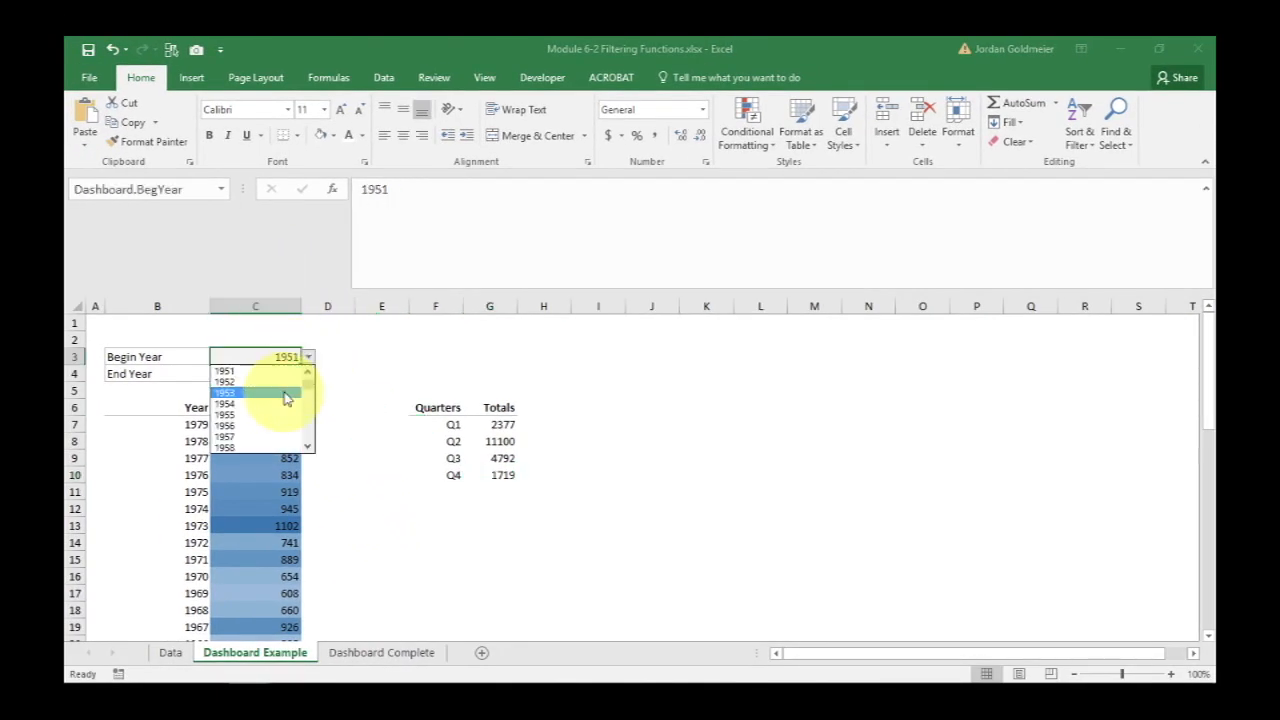
{"action": "left_click", "coordinate": [288, 400]}
{"action": "left_click", "coordinate": [289, 375]}
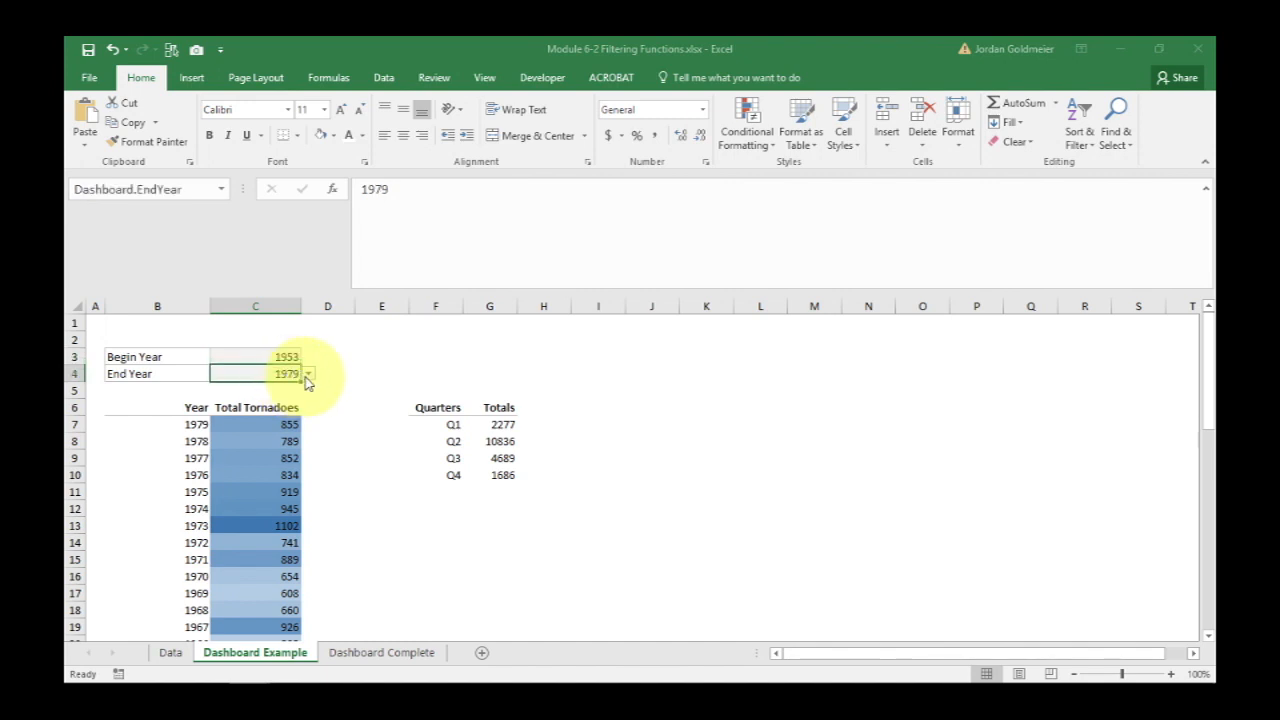
{"action": "left_click", "coordinate": [308, 374]}
{"action": "scroll", "coordinate": [308, 392], "scroll_direction": "up", "scroll_amount": 5}
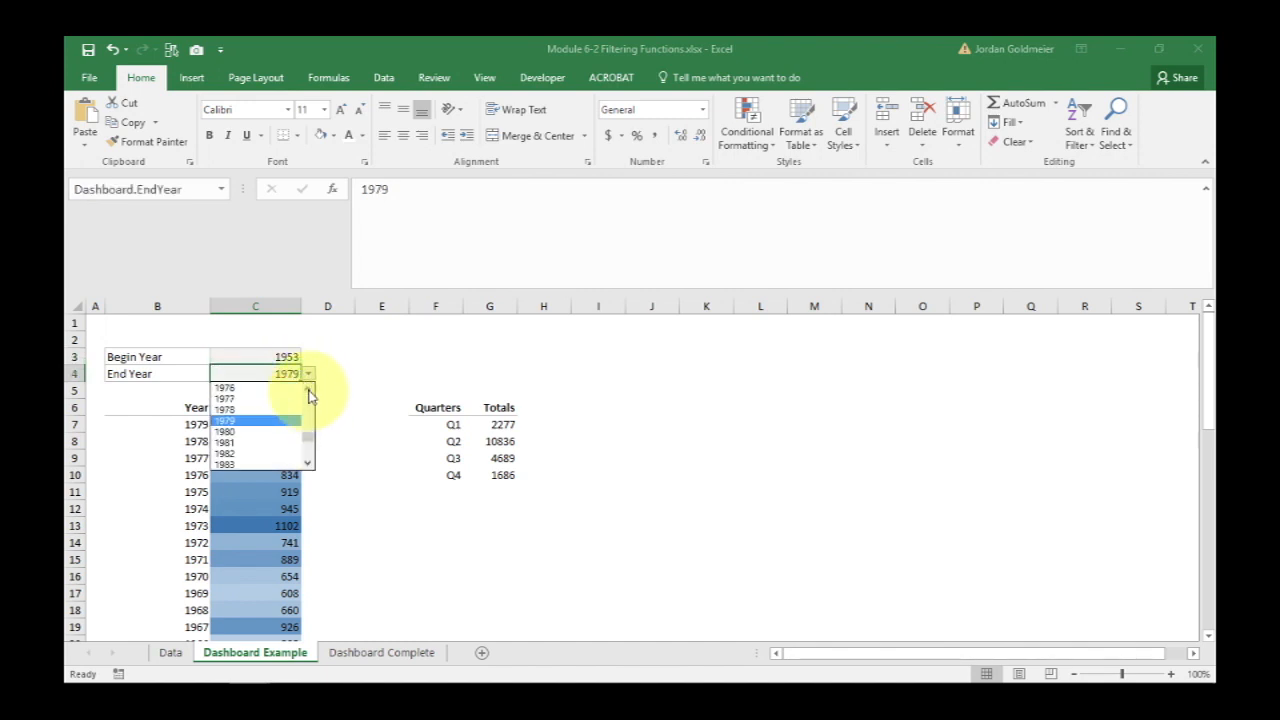
{"action": "left_click", "coordinate": [250, 420]}
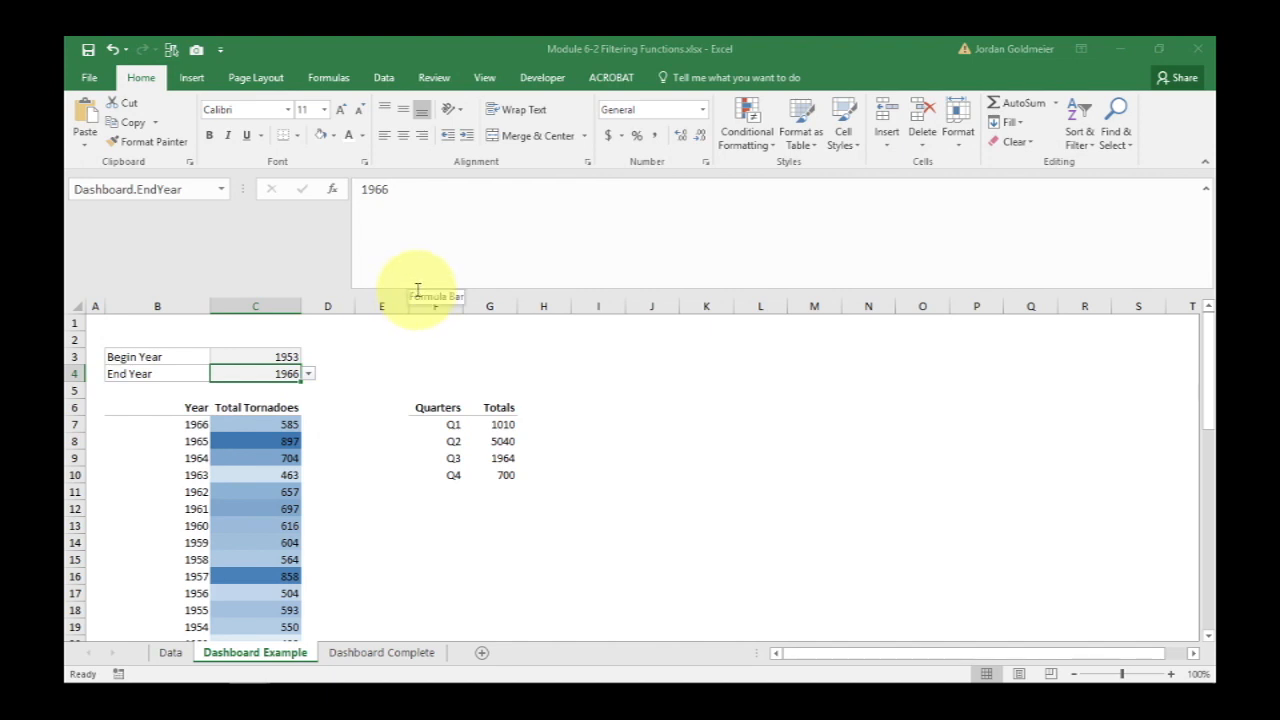
Shrink the formula bar to a single line and open the Data sheet
{"action": "left_click_drag", "start_coordinate": [414, 286], "coordinate": [391, 166]}
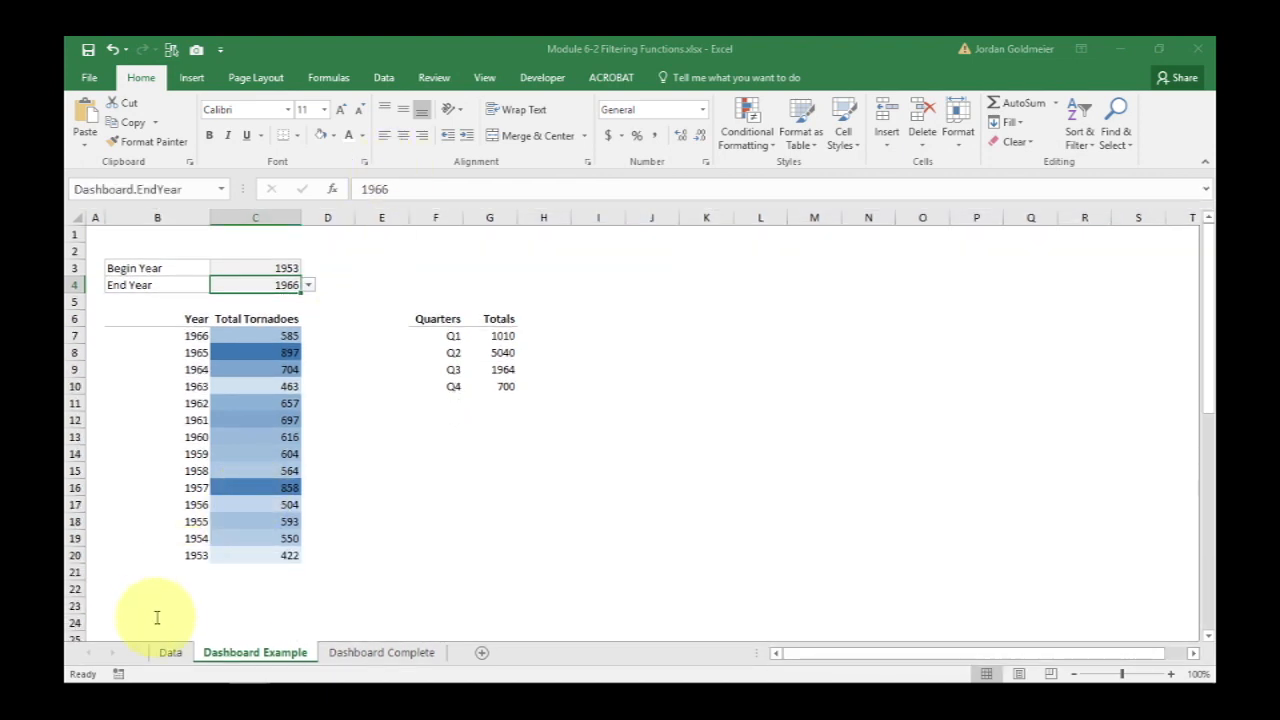
{"action": "left_click", "coordinate": [170, 652]}
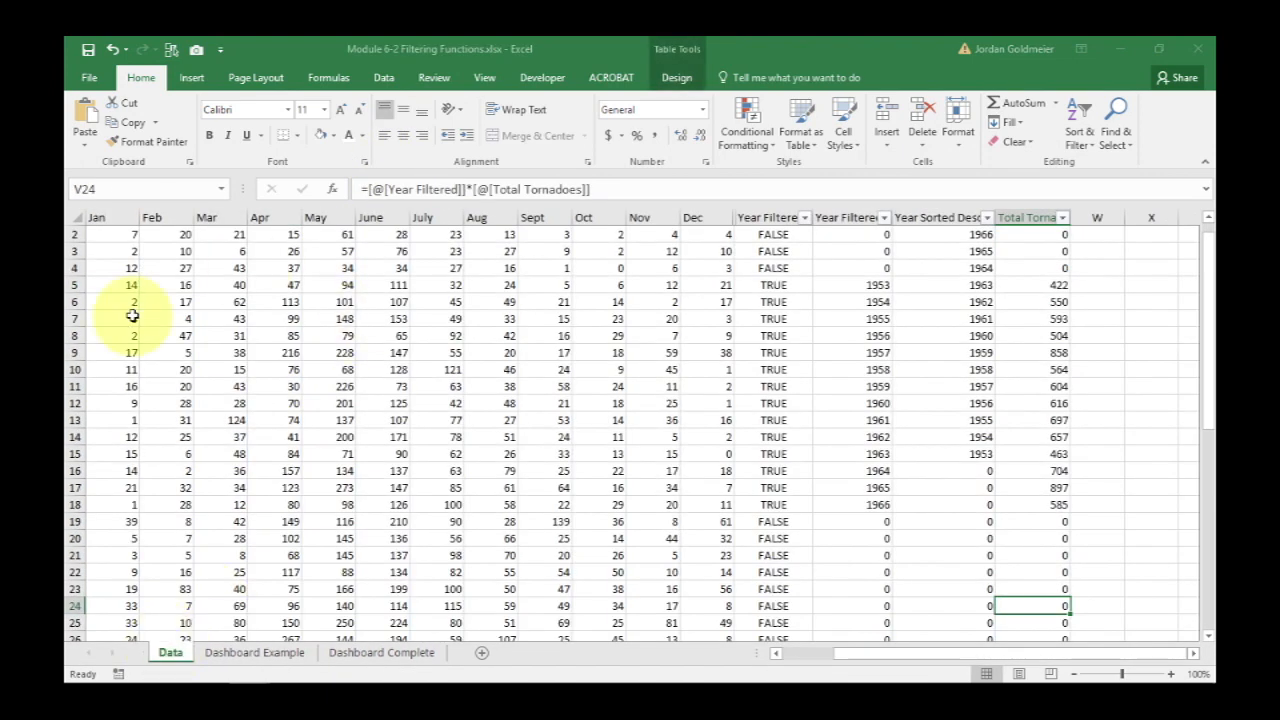
Return to the Dashboard Example sheet and set the Begin Year to 1958
{"action": "left_click", "coordinate": [245, 656]}
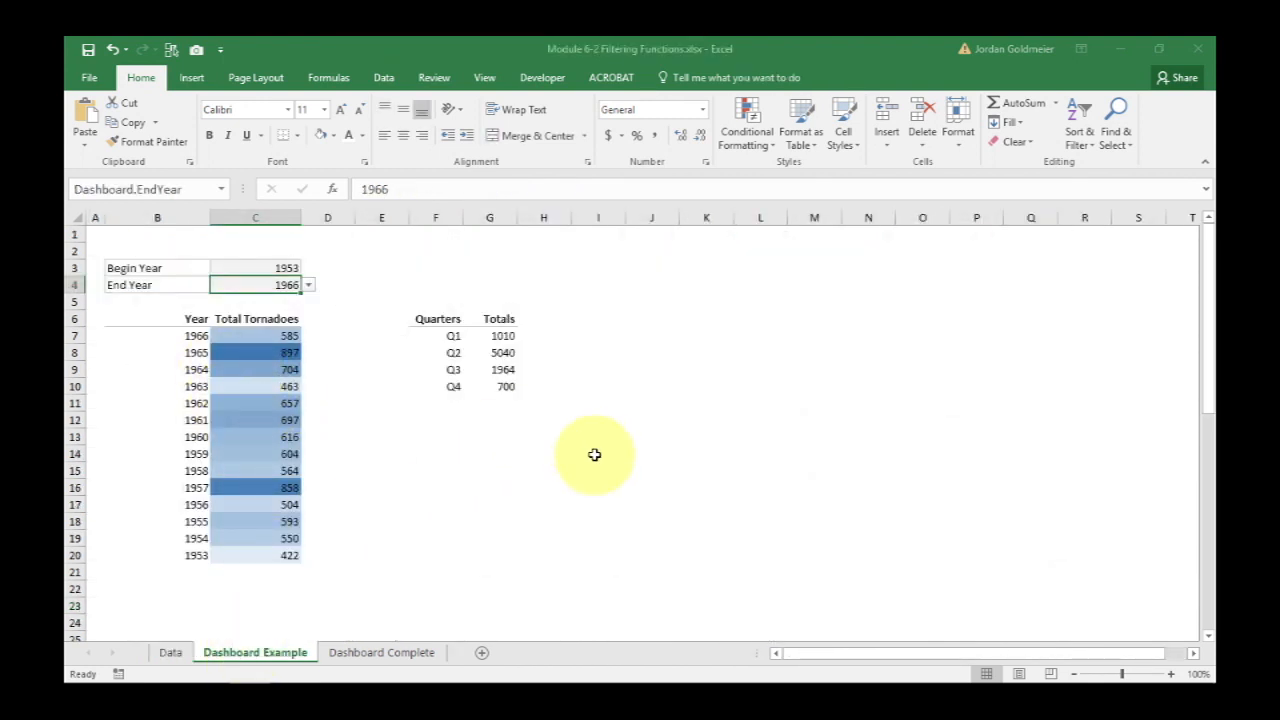
{"action": "left_click", "coordinate": [271, 268]}
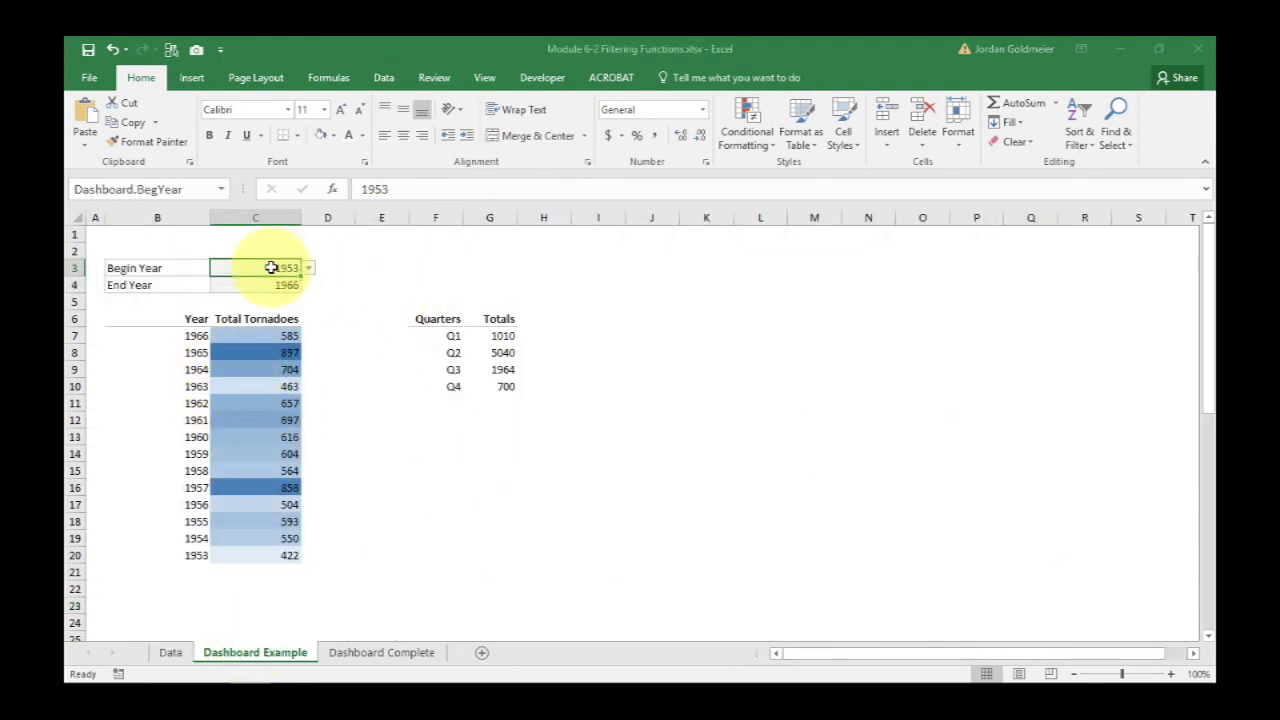
{"action": "left_click", "coordinate": [309, 268]}
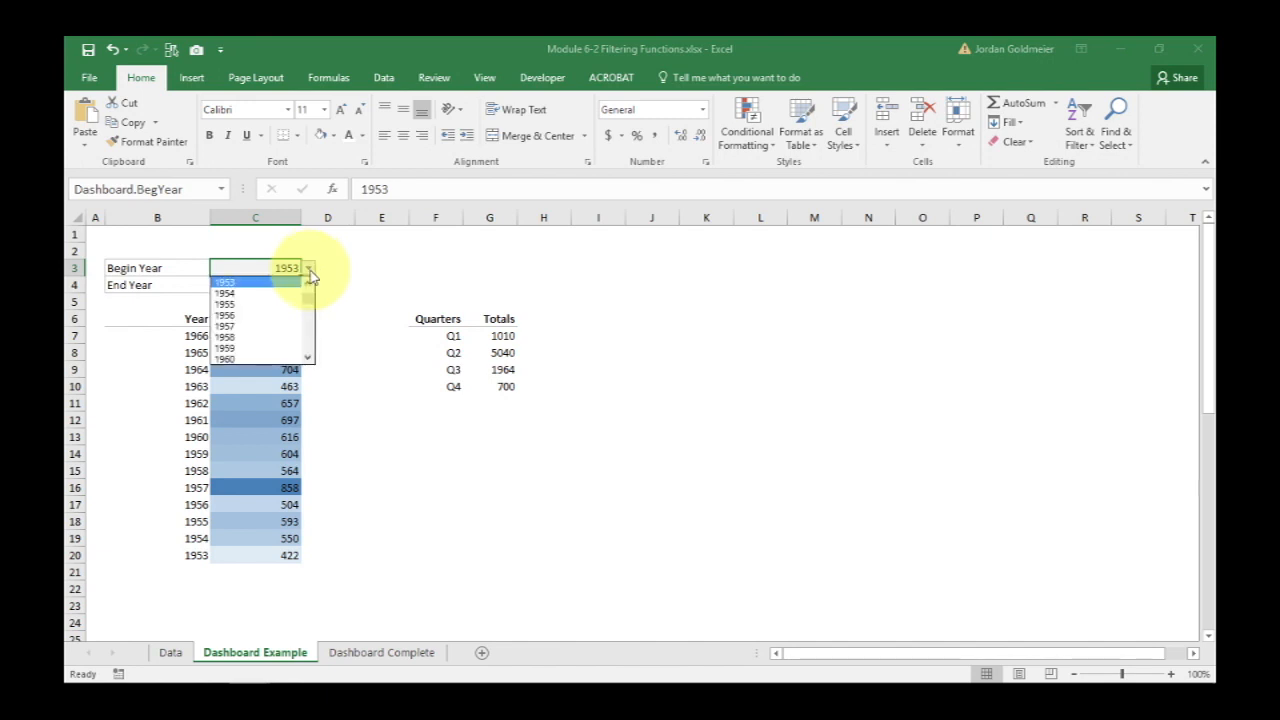
{"action": "left_click", "coordinate": [284, 338]}
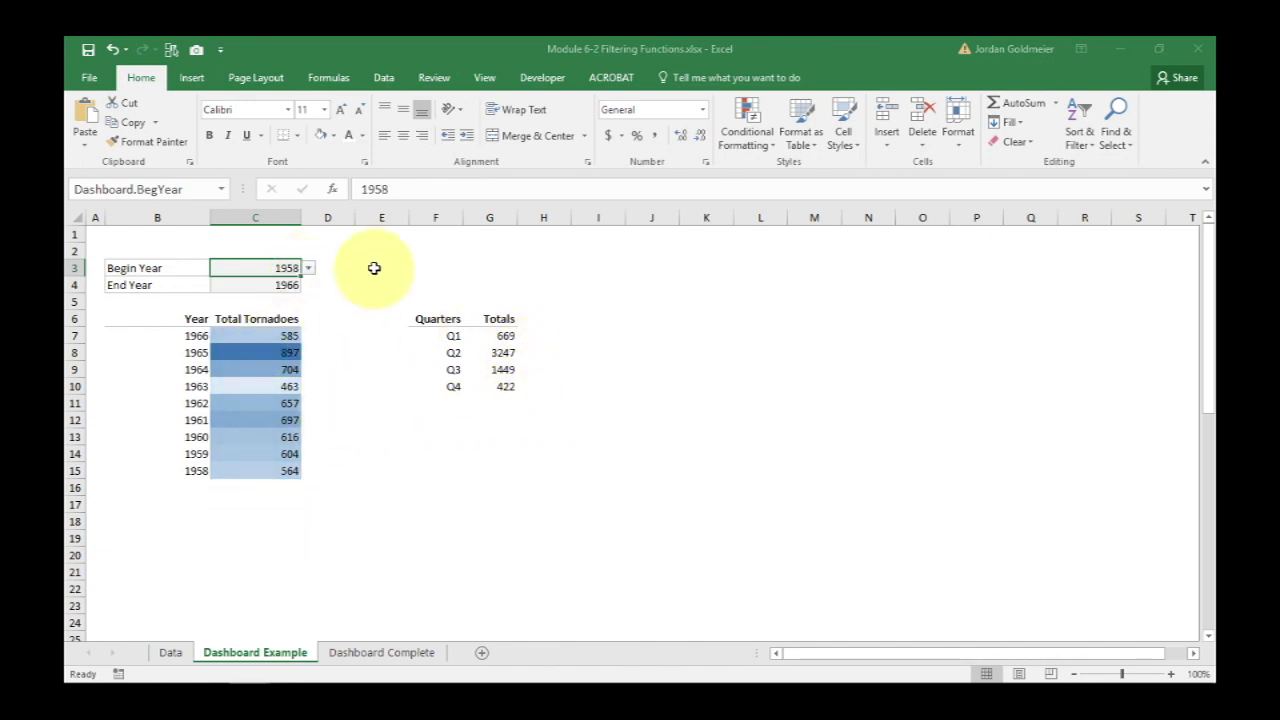
Test an End Year that precedes the Begin Year by setting it to 1950
{"action": "left_click", "coordinate": [288, 288]}
{"action": "left_click", "coordinate": [308, 286]}
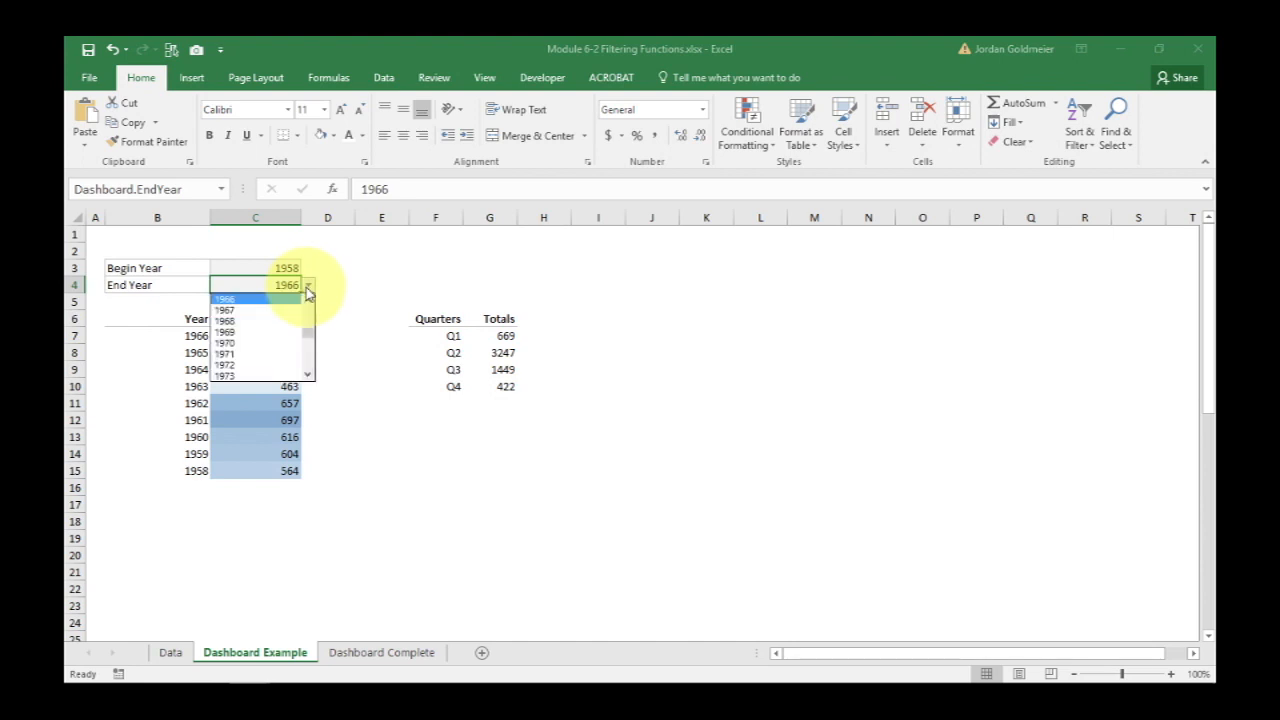
{"action": "left_click_drag", "start_coordinate": [309, 333], "coordinate": [302, 284]}
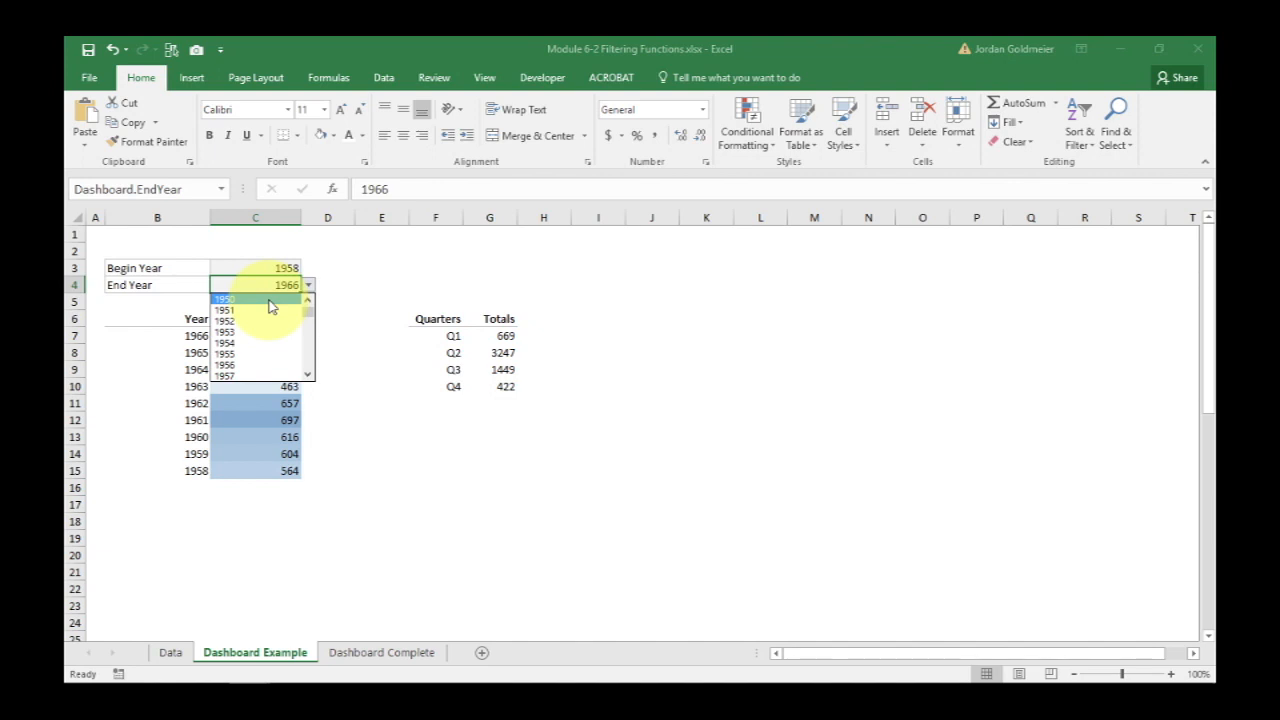
{"action": "left_click", "coordinate": [269, 300]}
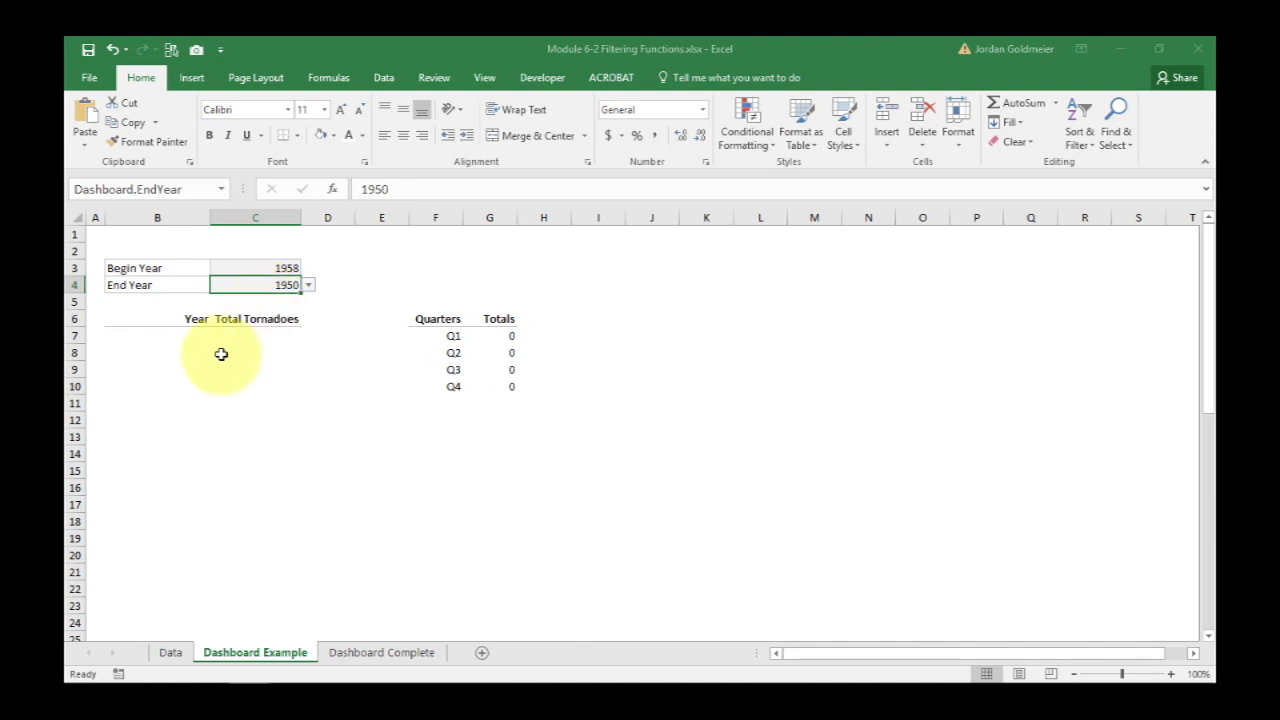
Set the dashboard's End Year to 1971
{"action": "left_click", "coordinate": [308, 287]}
{"action": "left_click", "coordinate": [262, 360]}
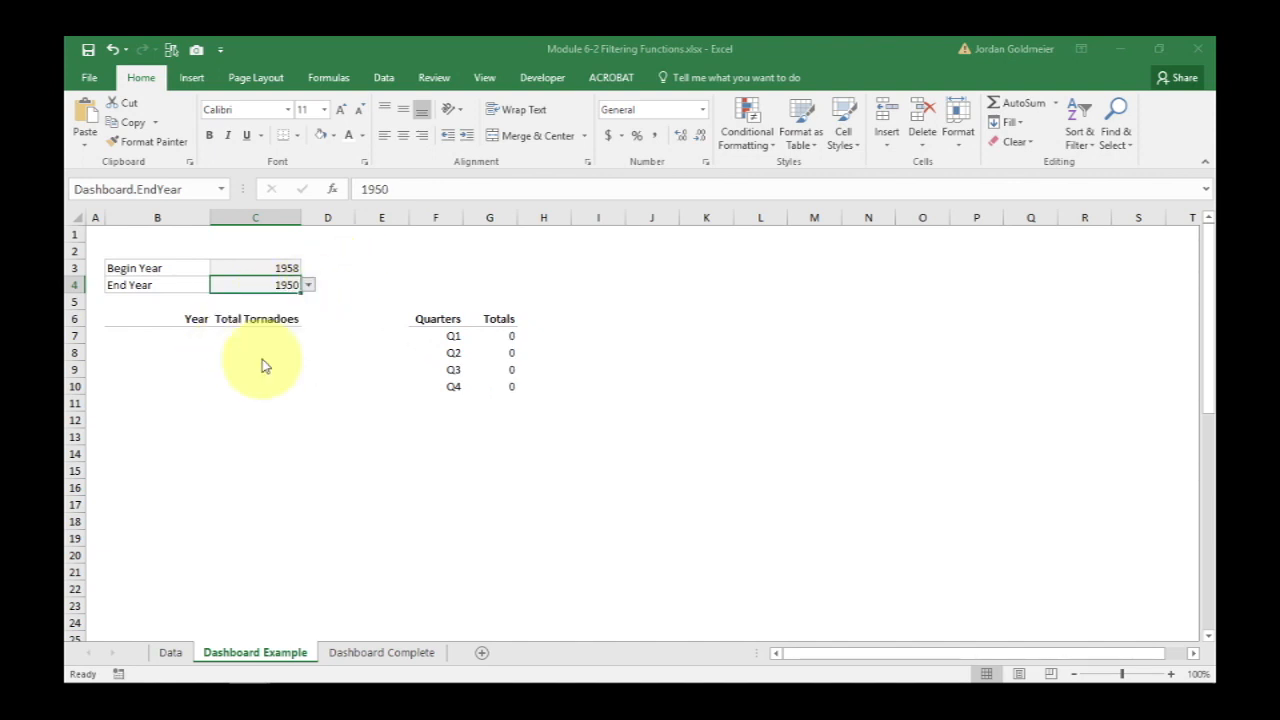
{"action": "left_click", "coordinate": [308, 285]}
{"action": "left_click_drag", "start_coordinate": [308, 326], "coordinate": [307, 350]}
{"action": "left_click", "coordinate": [257, 345]}
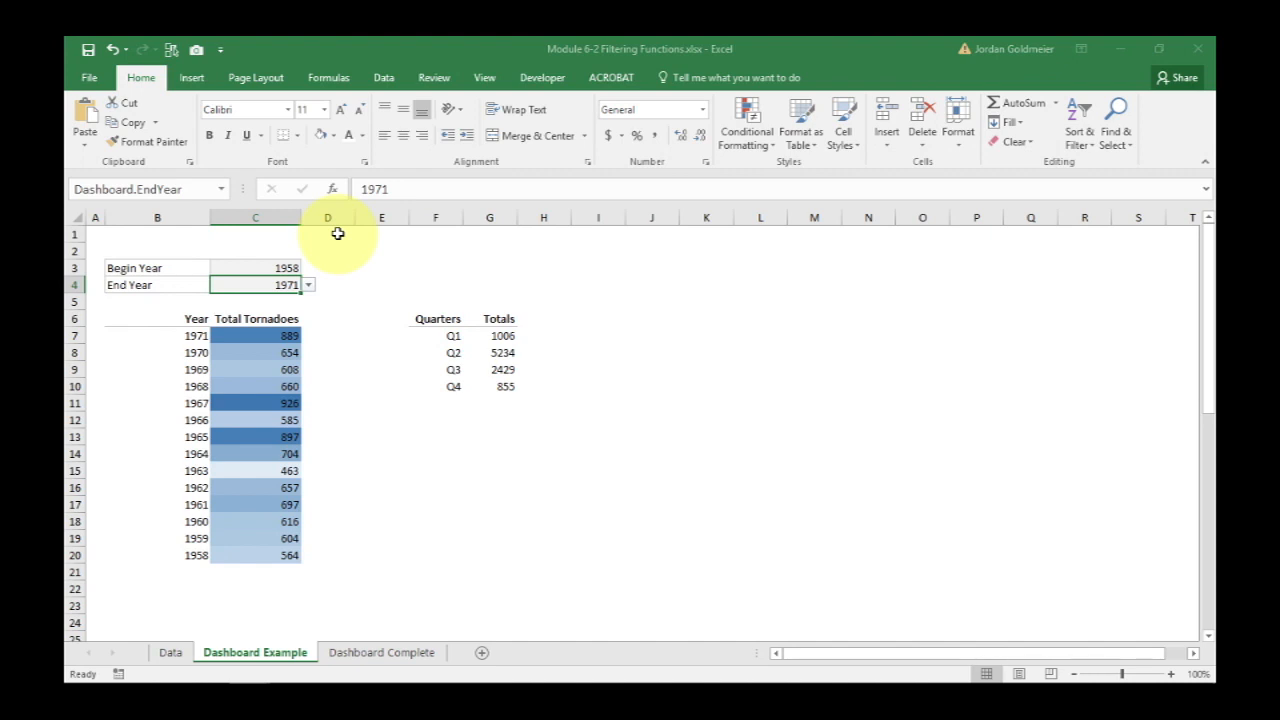
{"action": "left_click", "coordinate": [293, 266]}
{"action": "left_click", "coordinate": [274, 280]}
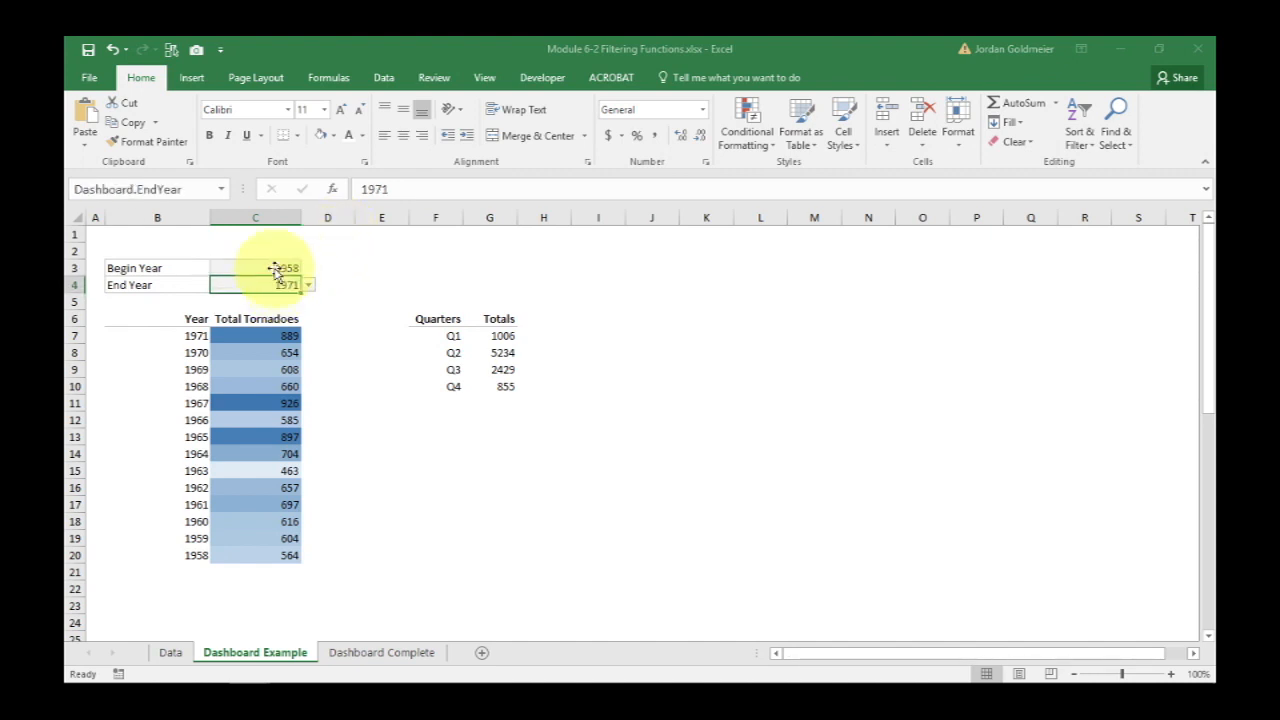
{"action": "left_click", "coordinate": [278, 268]}
{"action": "left_click", "coordinate": [271, 283]}
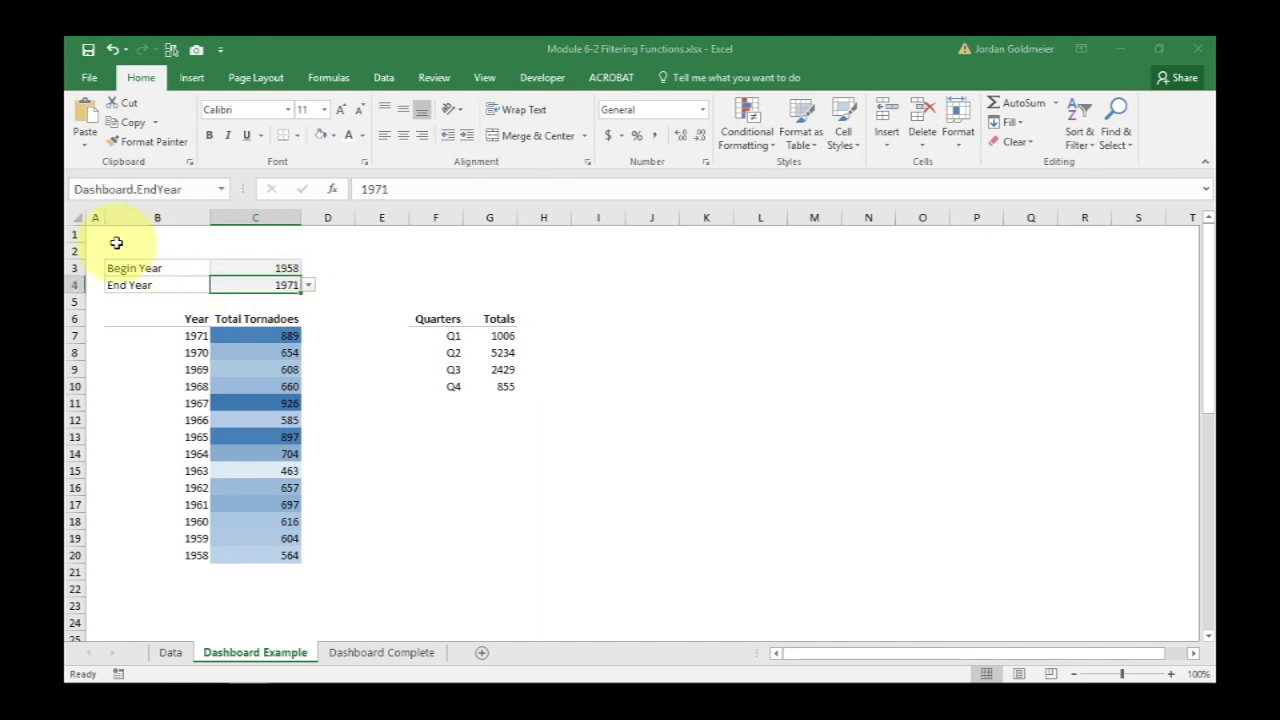